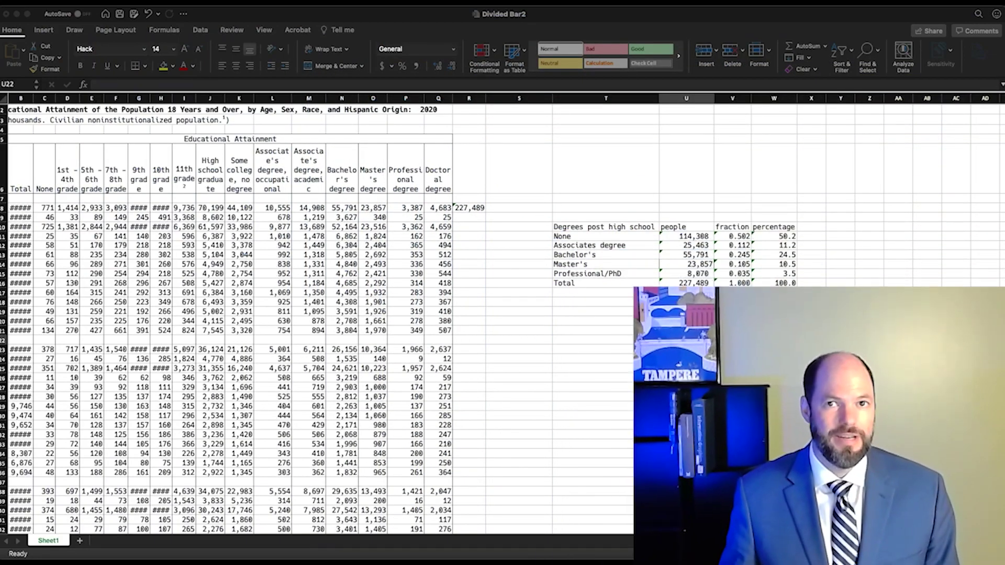
- Select the percentage column W10:W15 (50.2, 11.2, 24.5, 10.5, 3.5) as the chart data
{"action": "left_click", "coordinate": [608, 460]}
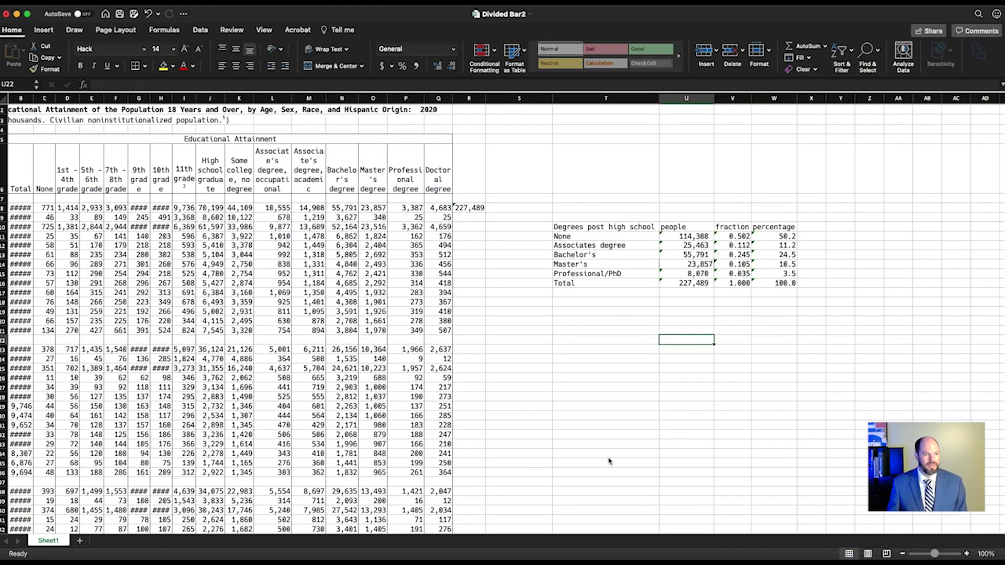
{"action": "left_click_drag", "start_coordinate": [597, 226], "coordinate": [790, 284]}
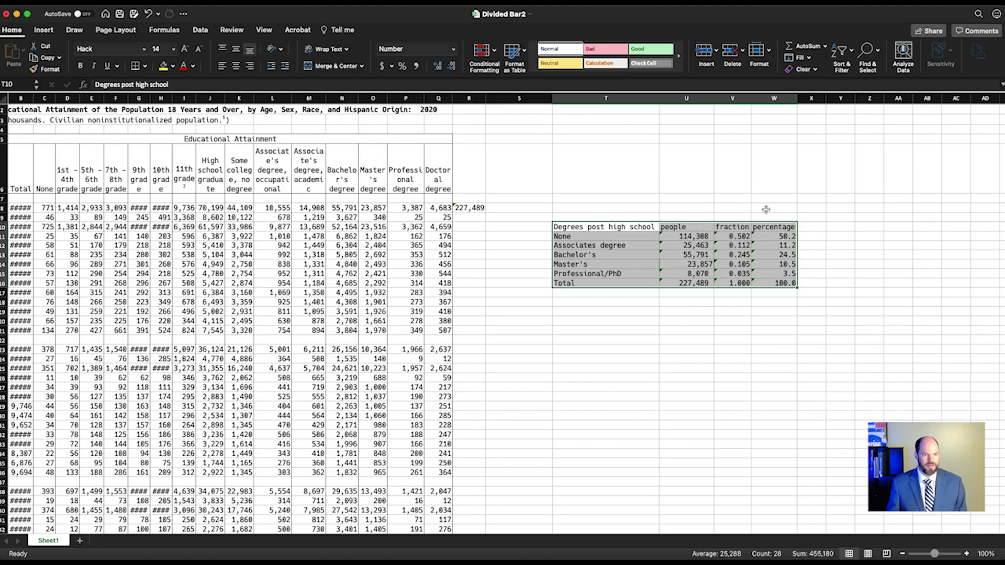
{"action": "left_click", "coordinate": [756, 333]}
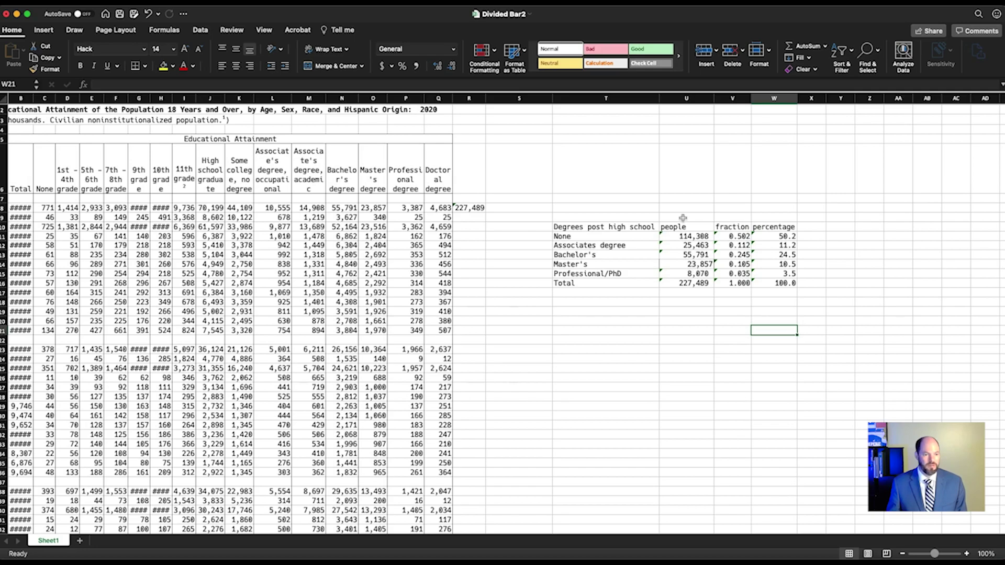
{"action": "left_click", "coordinate": [769, 226]}
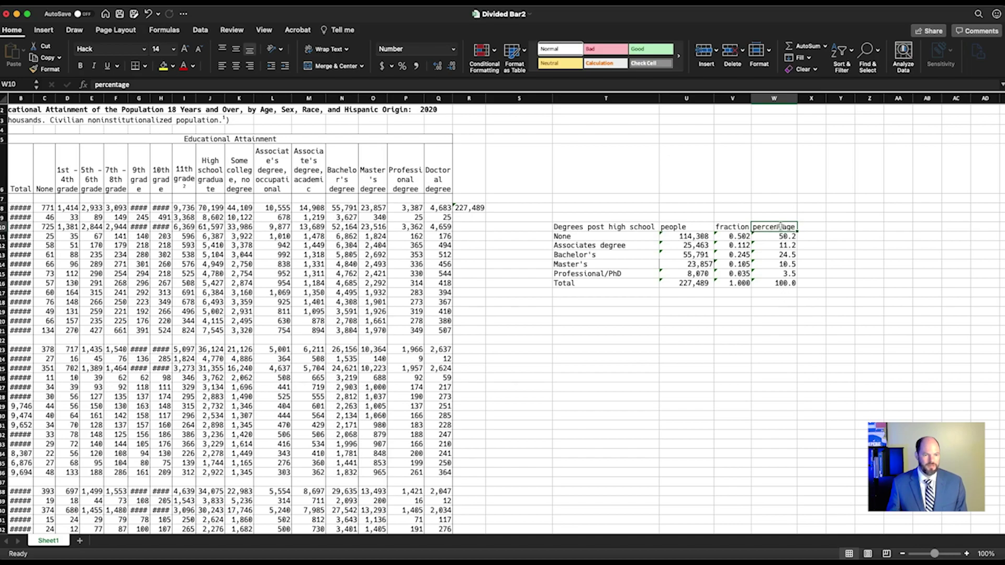
{"action": "left_click_drag", "start_coordinate": [781, 227], "coordinate": [787, 274]}
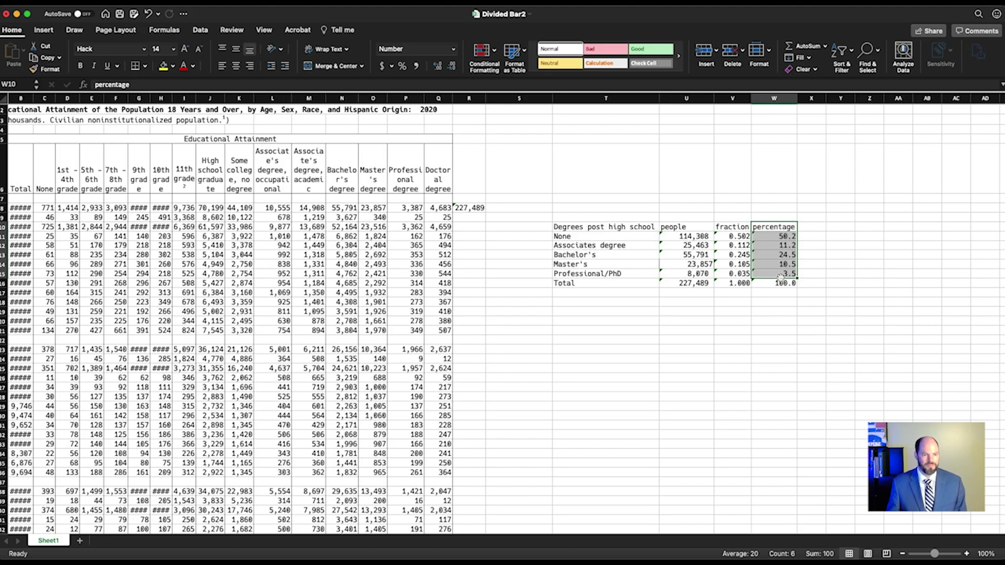
{"action": "left_click", "coordinate": [774, 226]}
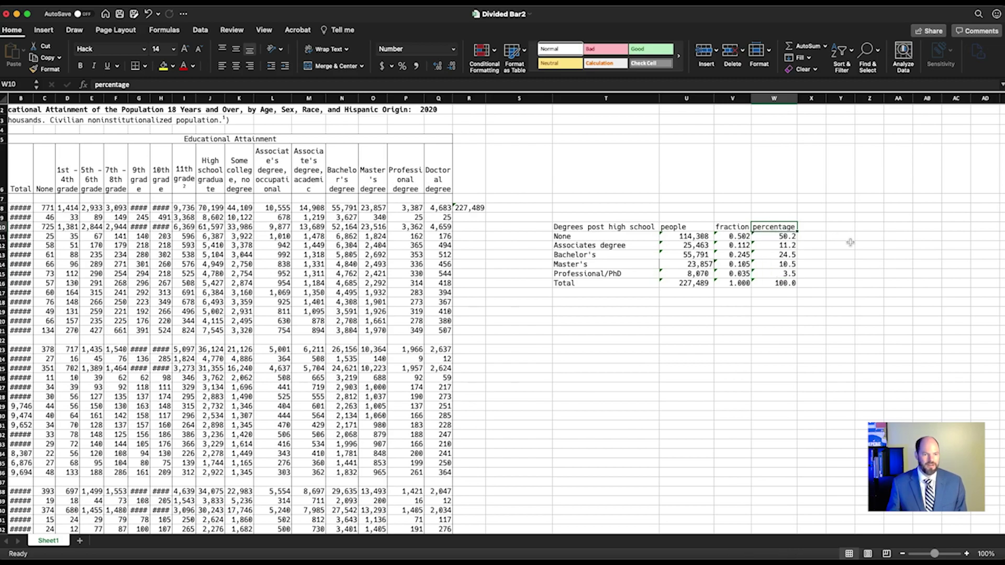
{"action": "key", "text": "shift+Down"}
{"action": "key", "text": "shift+Down"}
{"action": "key", "text": "shift+Down"}
{"action": "key", "text": "shift+Down"}
{"action": "key", "text": "shift+Down"}
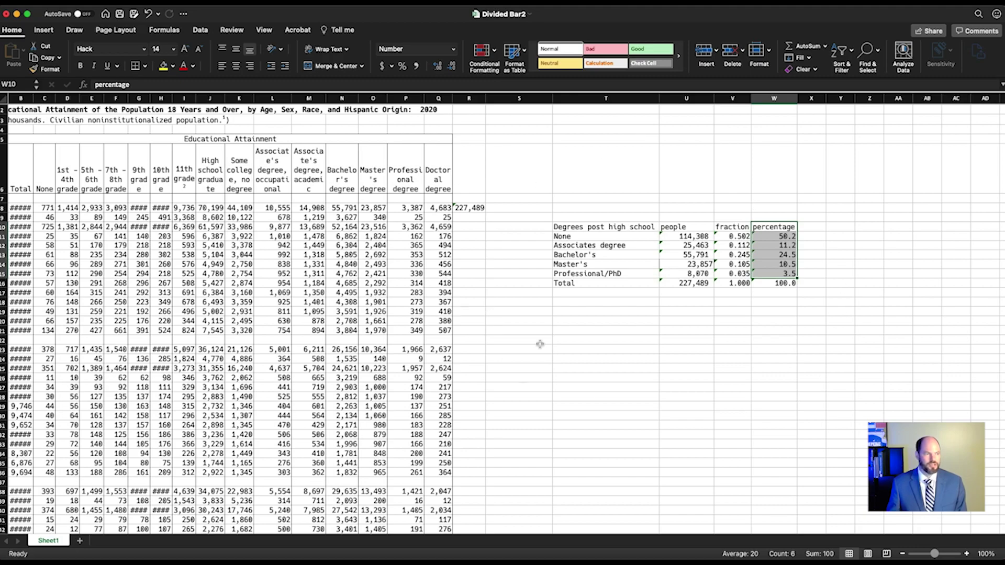
- Insert a 2-D stacked bar chart of the five percentage values from the Insert tab
{"action": "left_click", "coordinate": [45, 32]}
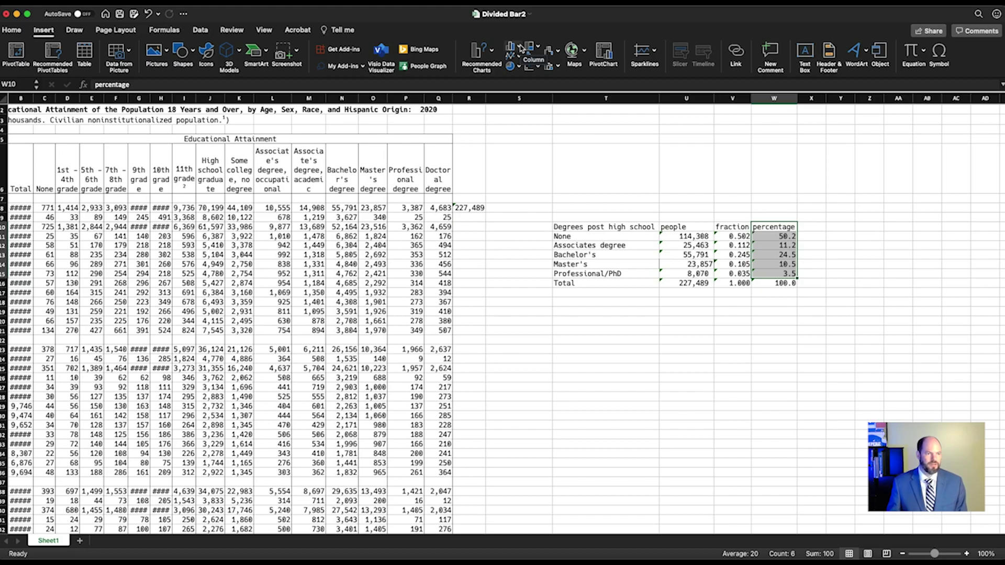
{"action": "left_click", "coordinate": [520, 49]}
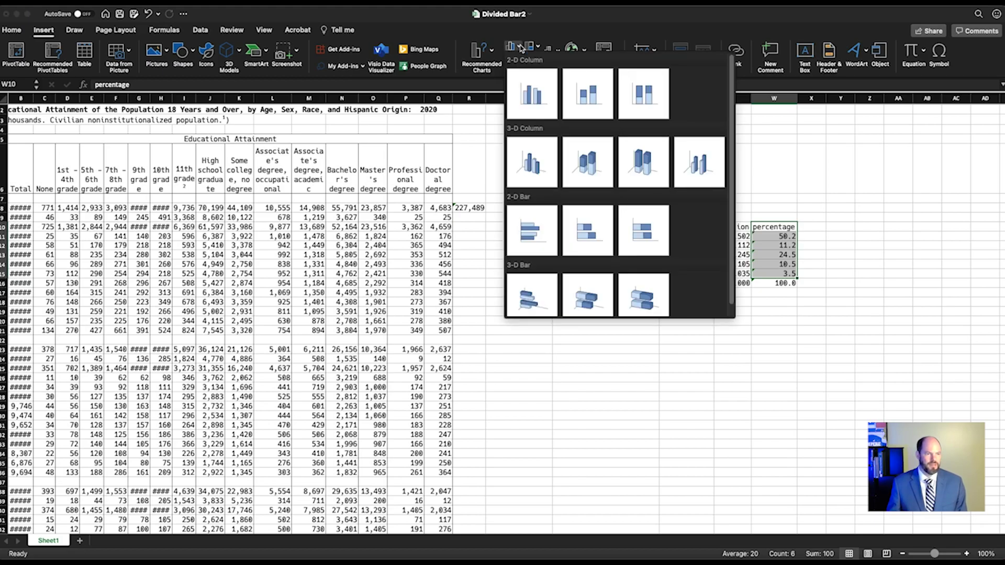
{"action": "left_click", "coordinate": [607, 231]}
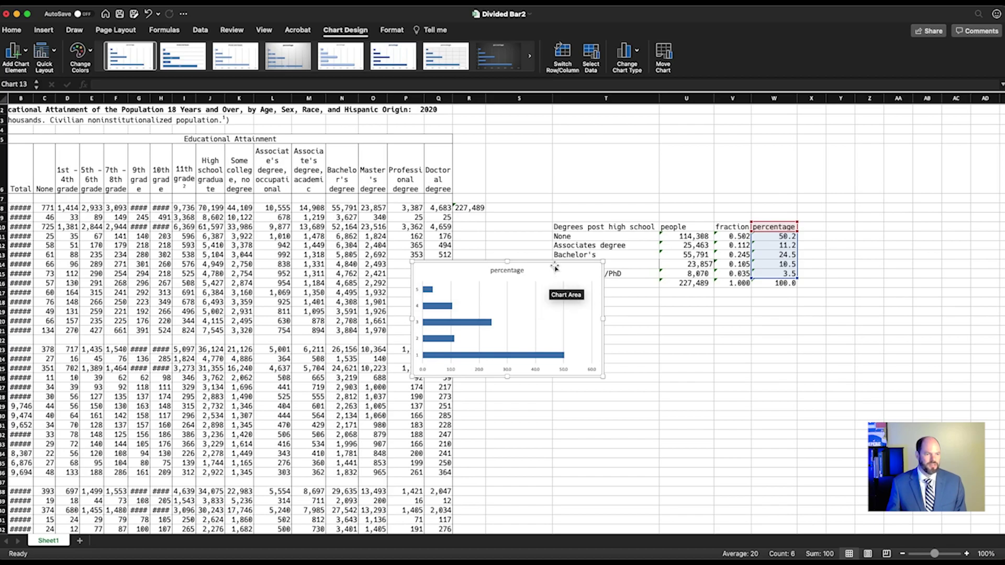
- Drag the 'percentage' chart up and left over the data and enlarge it
{"action": "left_click_drag", "start_coordinate": [555, 270], "coordinate": [492, 199]}
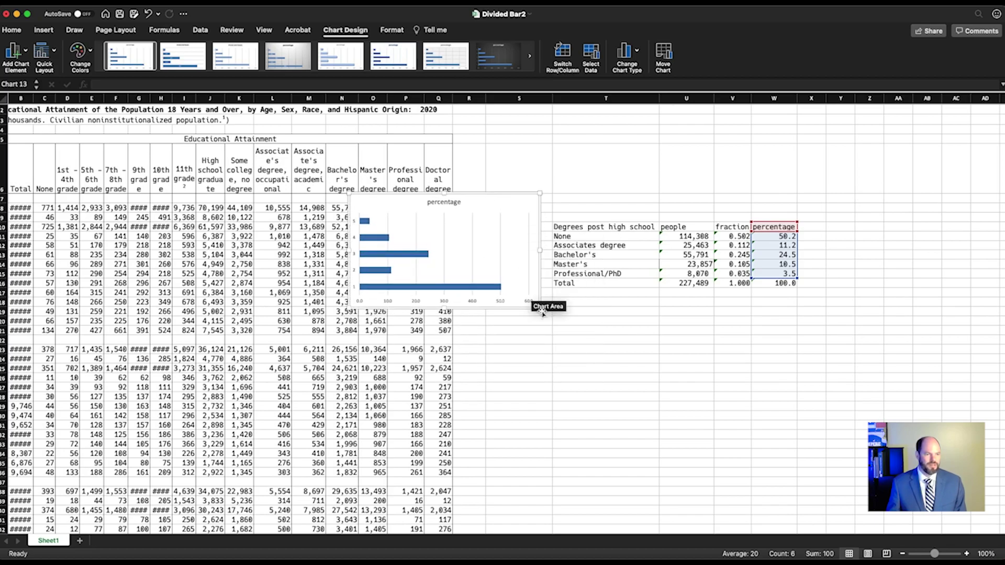
{"action": "left_click_drag", "start_coordinate": [541, 310], "coordinate": [611, 381]}
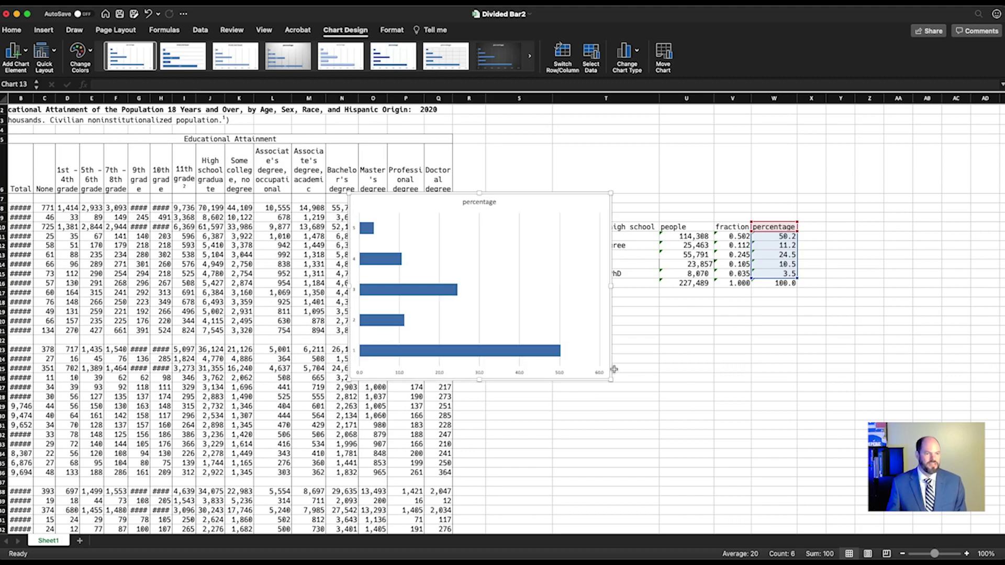
{"action": "left_click_drag", "start_coordinate": [570, 192], "coordinate": [495, 190]}
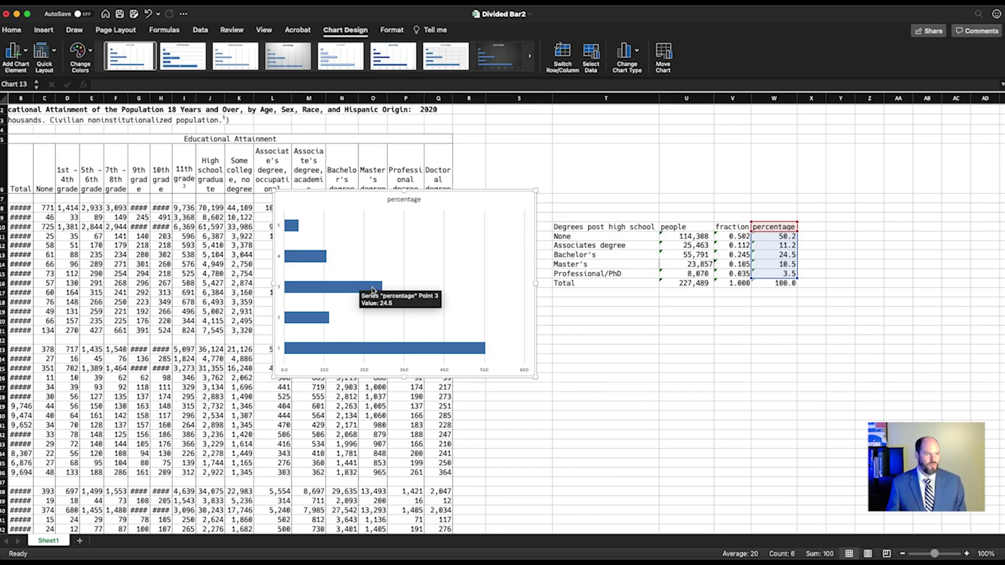
{"action": "left_click", "coordinate": [532, 165]}
{"action": "left_click", "coordinate": [512, 207]}
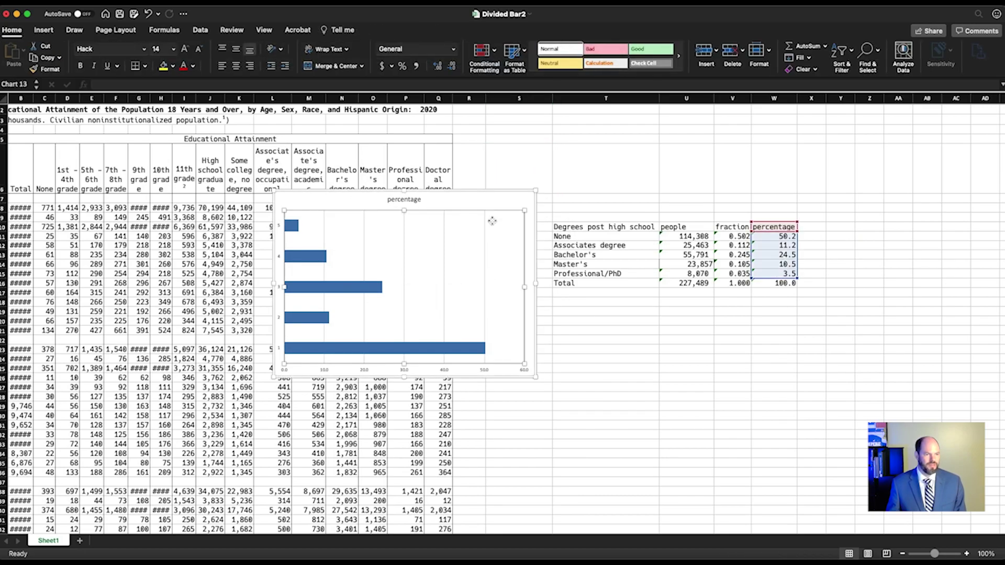
{"action": "left_click", "coordinate": [495, 209]}
- Switch Row/Column in Select Data so each degree category becomes its own stacked series
{"action": "right_click", "coordinate": [495, 210]}
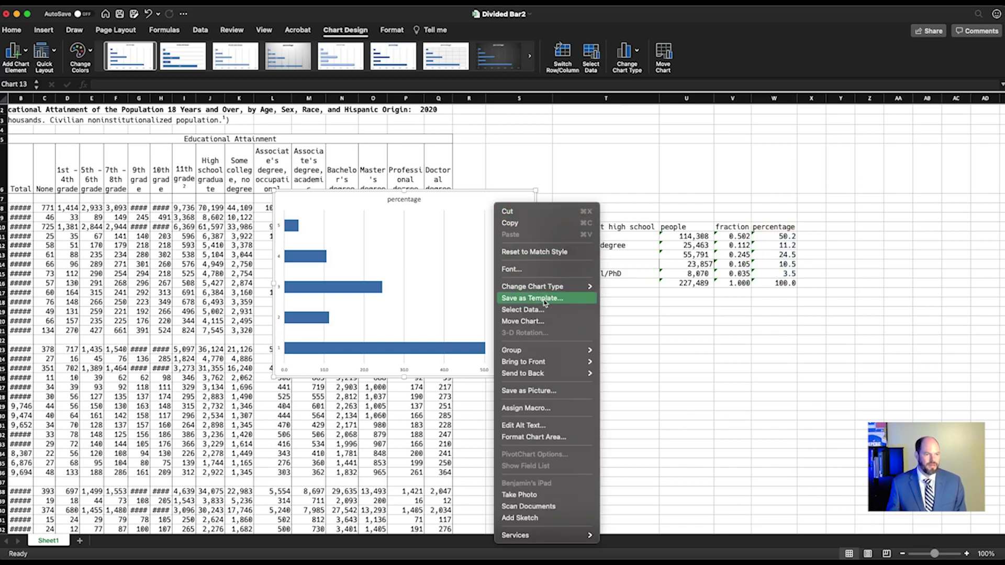
{"action": "left_click", "coordinate": [546, 311]}
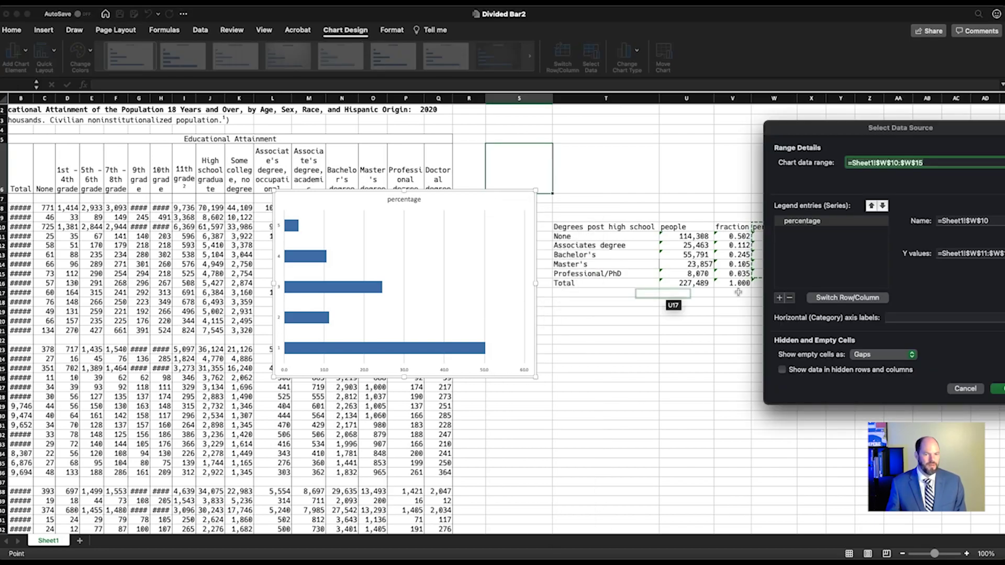
{"action": "left_click", "coordinate": [942, 253]}
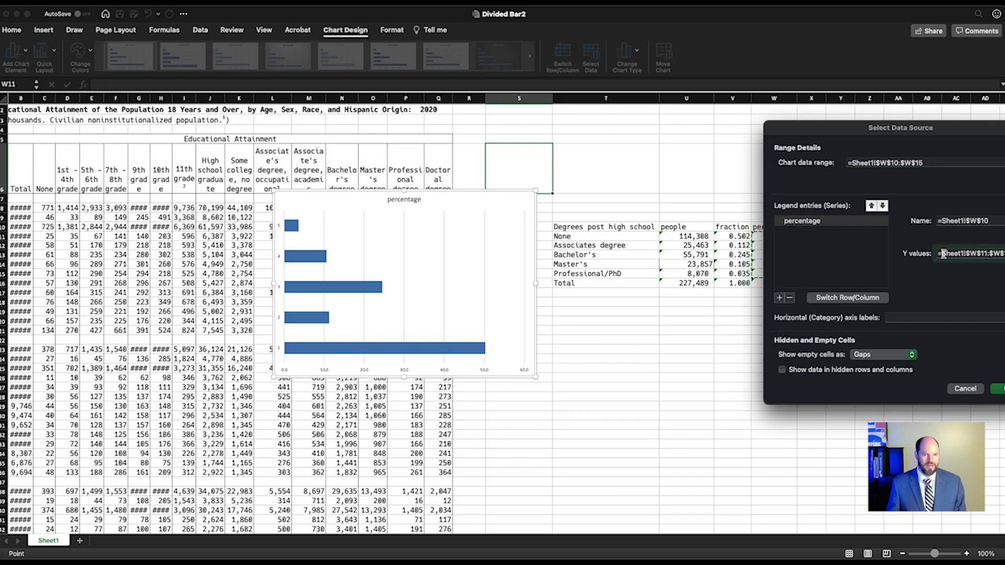
{"action": "left_click_drag", "start_coordinate": [931, 138], "coordinate": [577, 168]}
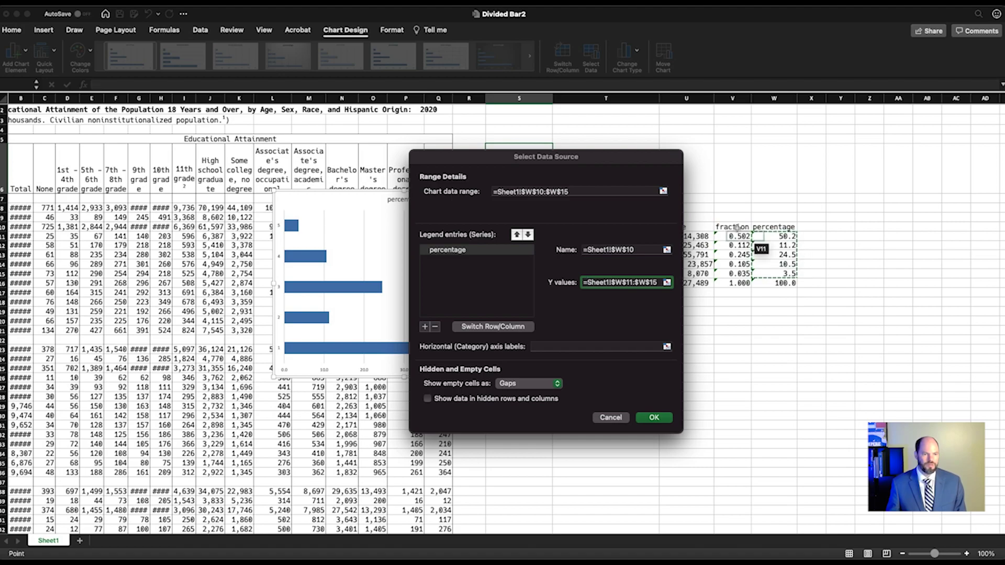
{"action": "left_click_drag", "start_coordinate": [575, 165], "coordinate": [687, 207]}
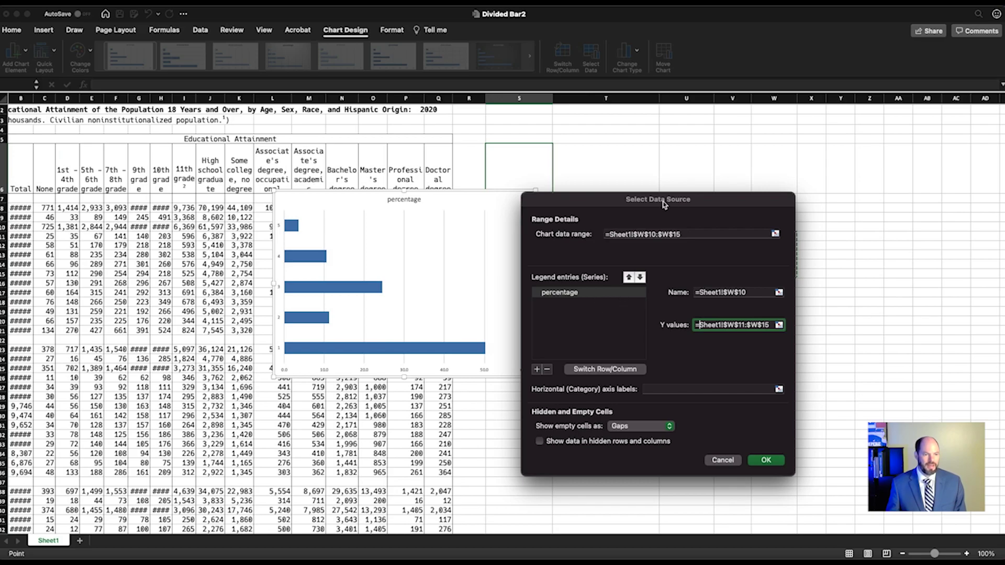
{"action": "left_click_drag", "start_coordinate": [697, 204], "coordinate": [528, 173]}
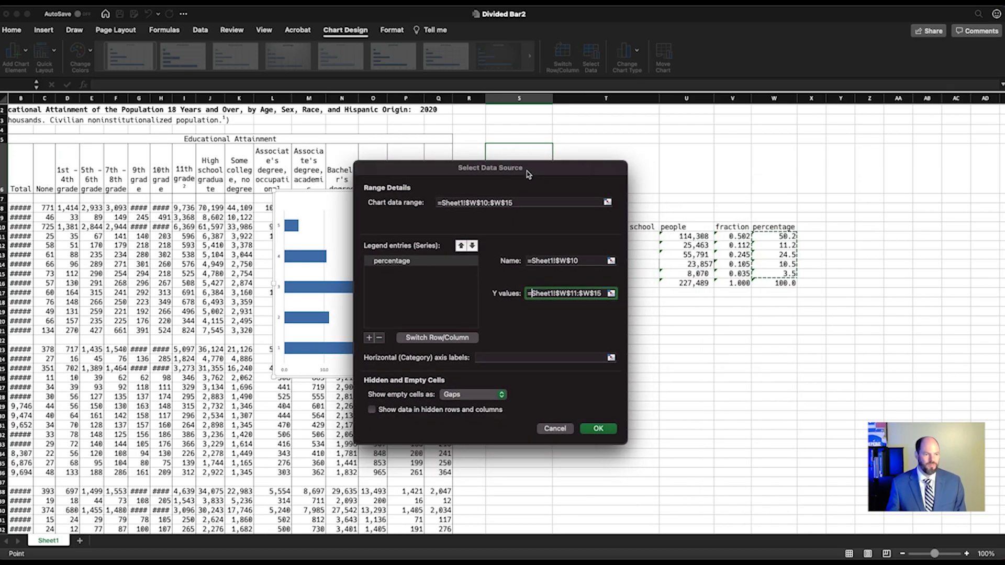
{"action": "left_click", "coordinate": [463, 340]}
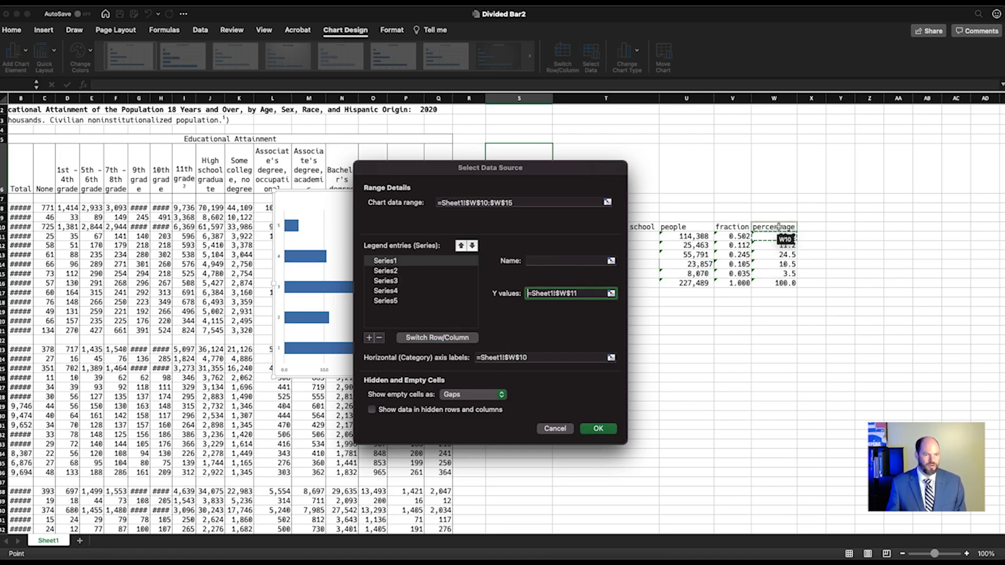
{"action": "left_click", "coordinate": [590, 431]}
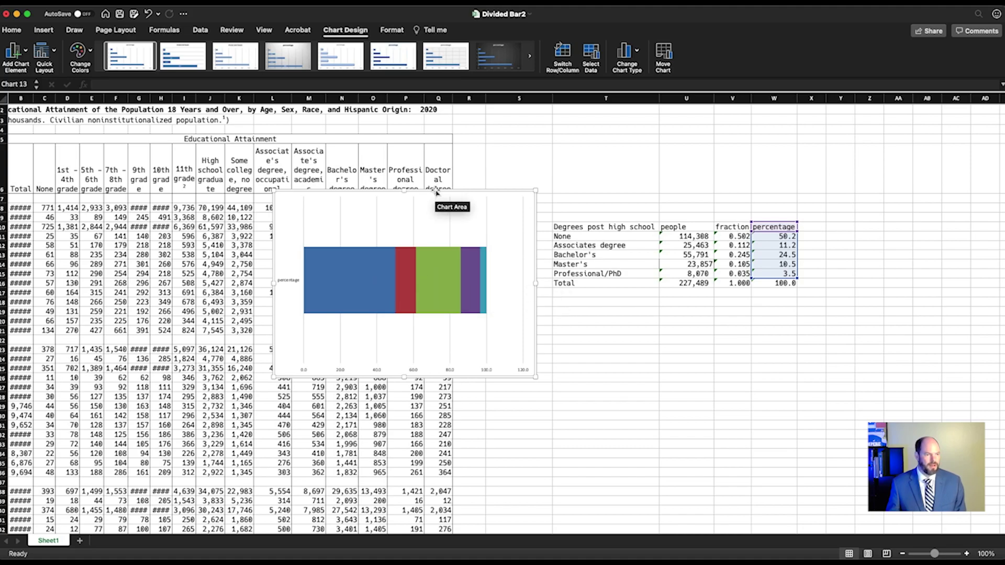
- Drag the divided bar chart lower on the sheet and stretch it across to the right
{"action": "left_click_drag", "start_coordinate": [405, 192], "coordinate": [331, 331]}
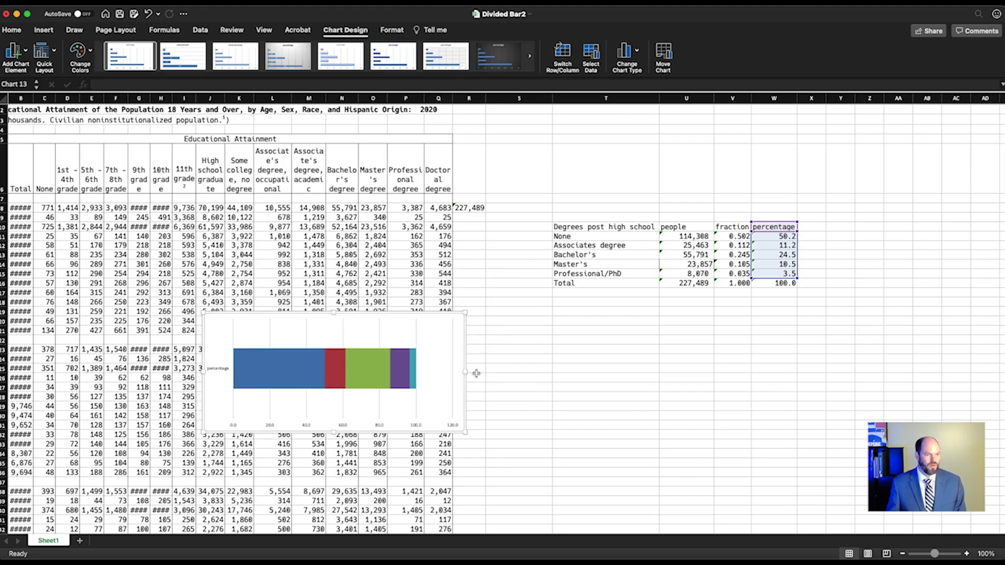
{"action": "left_click_drag", "start_coordinate": [466, 372], "coordinate": [925, 361]}
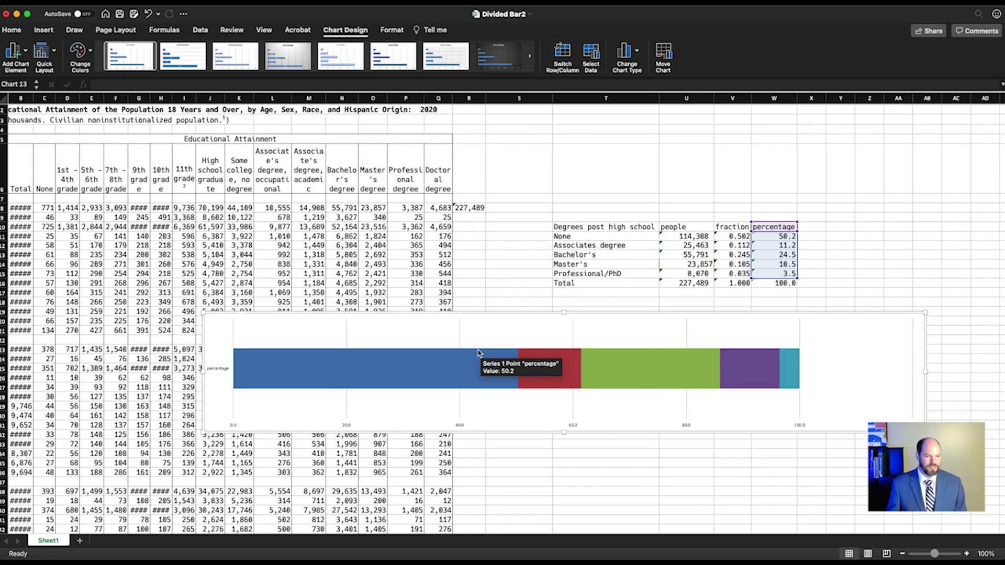
{"action": "left_click", "coordinate": [863, 332]}
- Reopen Select Data Source and review which cells each of the five series uses
{"action": "right_click", "coordinate": [858, 318]}
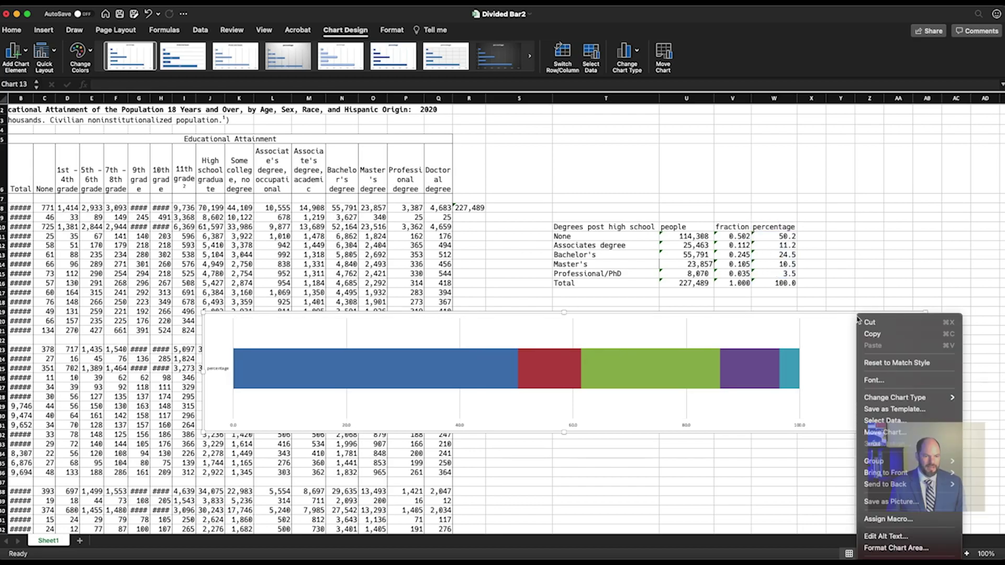
{"action": "left_click", "coordinate": [885, 421]}
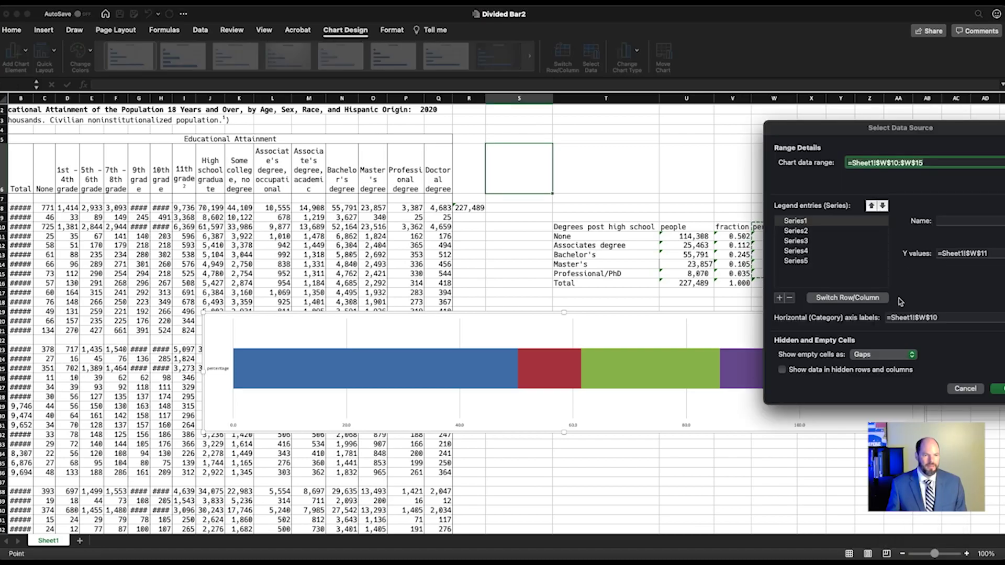
{"action": "left_click_drag", "start_coordinate": [928, 133], "coordinate": [1003, 280]}
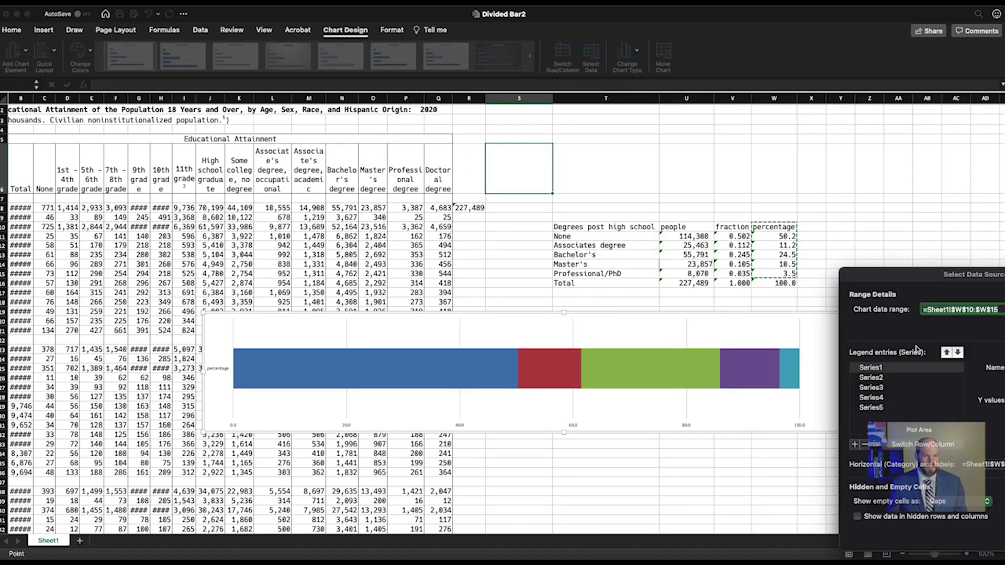
{"action": "left_click", "coordinate": [775, 236]}
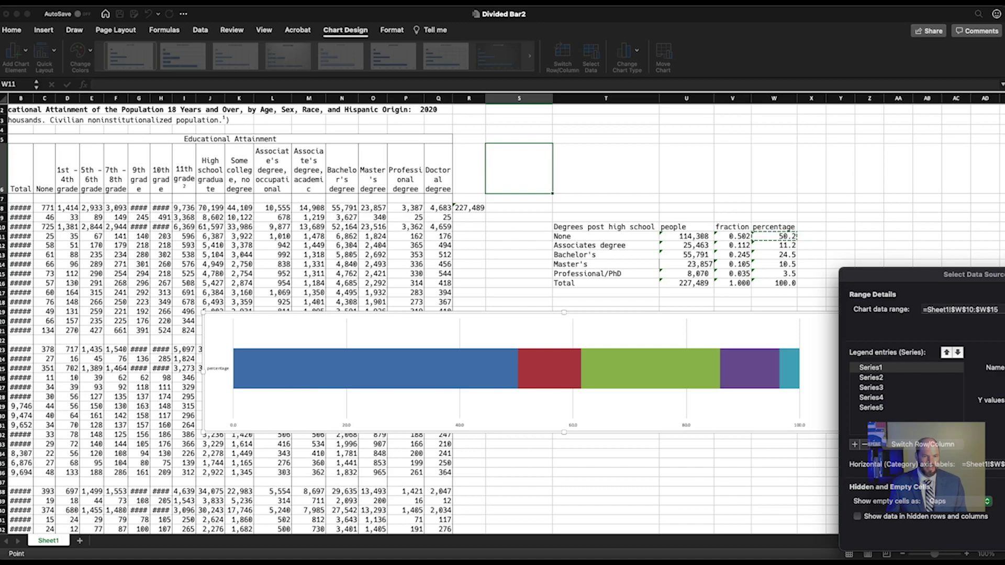
{"action": "left_click", "coordinate": [888, 369]}
{"action": "left_click", "coordinate": [887, 378]}
{"action": "left_click", "coordinate": [886, 388]}
{"action": "left_click", "coordinate": [885, 398]}
{"action": "left_click", "coordinate": [883, 408]}
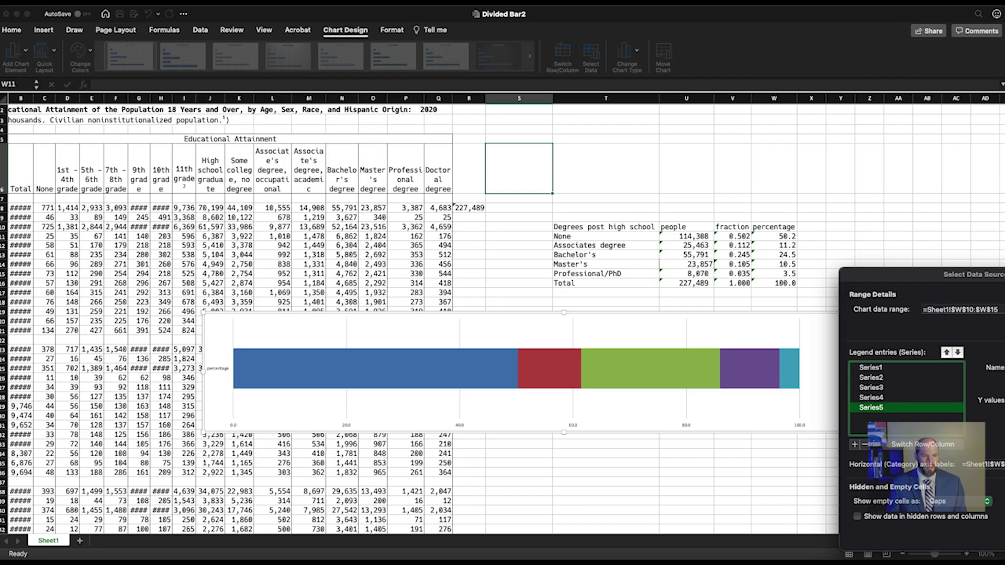
- Set the horizontal axis labels range to title cell T10 and apply the change
{"action": "left_click", "coordinate": [984, 464]}
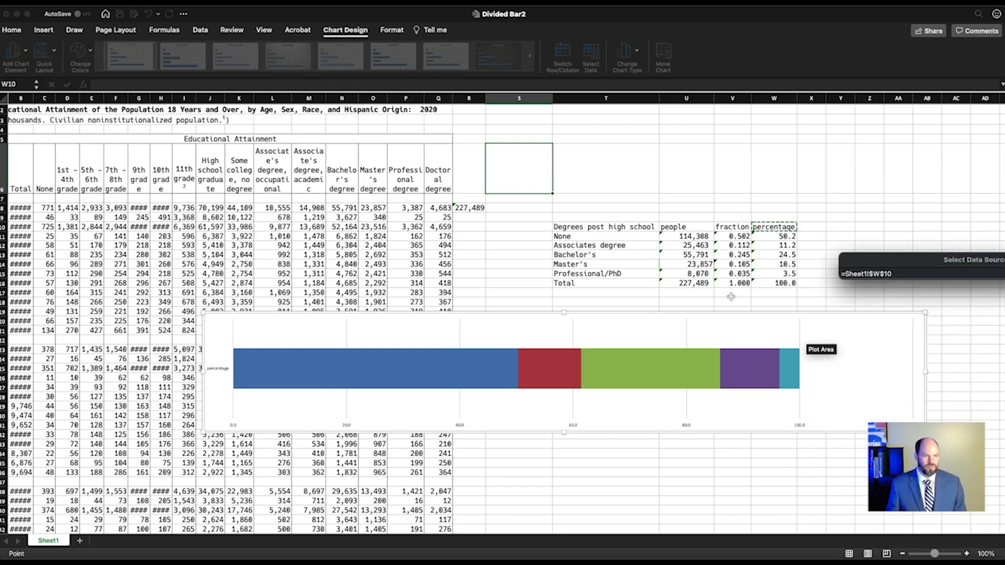
{"action": "left_click", "coordinate": [601, 228]}
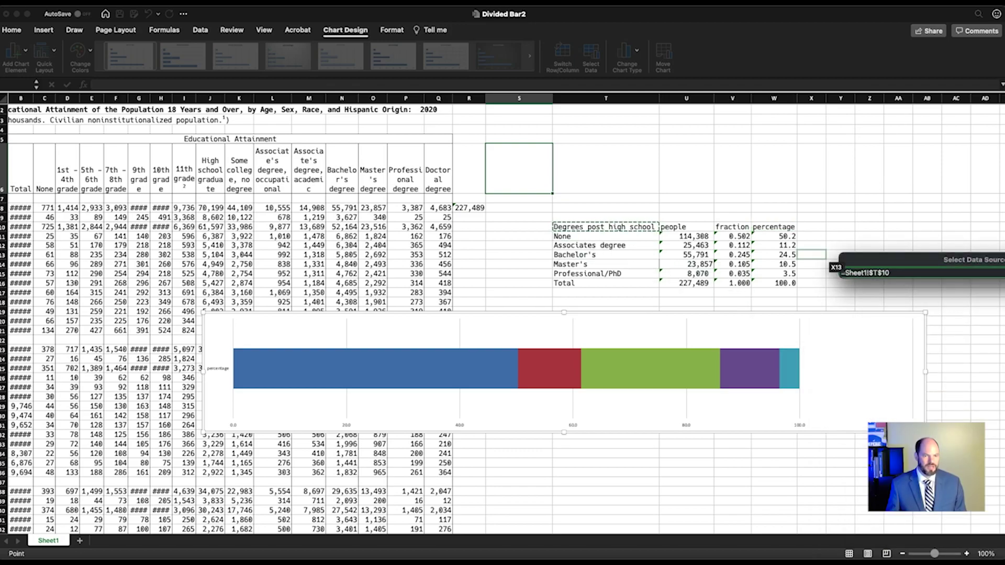
{"action": "left_click_drag", "start_coordinate": [955, 261], "coordinate": [763, 251]}
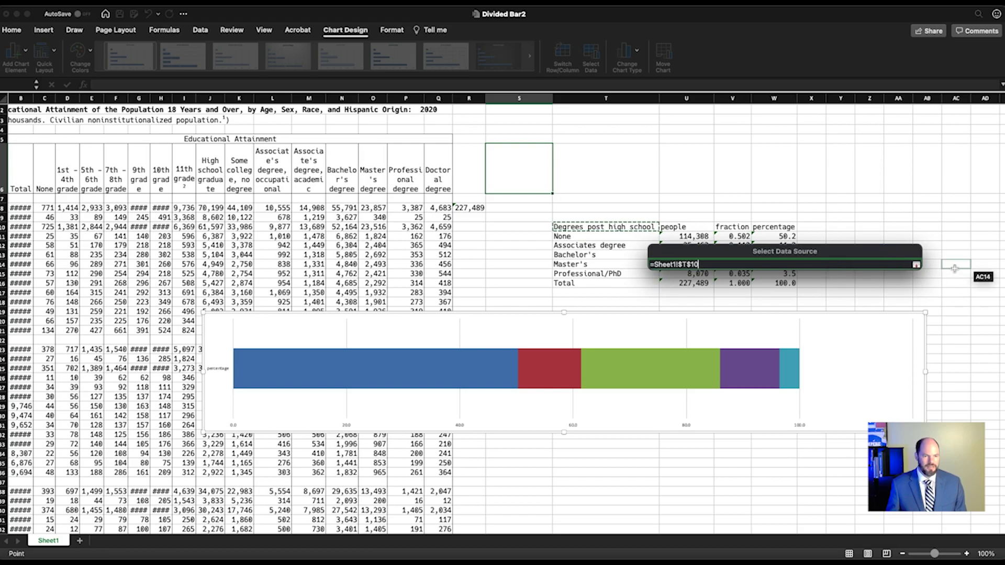
{"action": "left_click", "coordinate": [916, 265]}
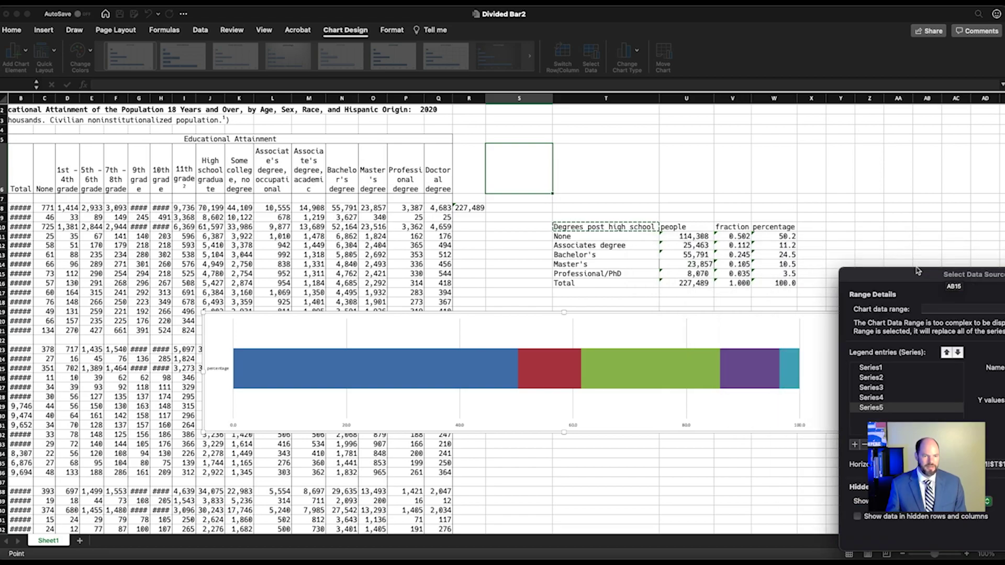
{"action": "left_click_drag", "start_coordinate": [951, 248], "coordinate": [780, 76]}
{"action": "left_click", "coordinate": [948, 349]}
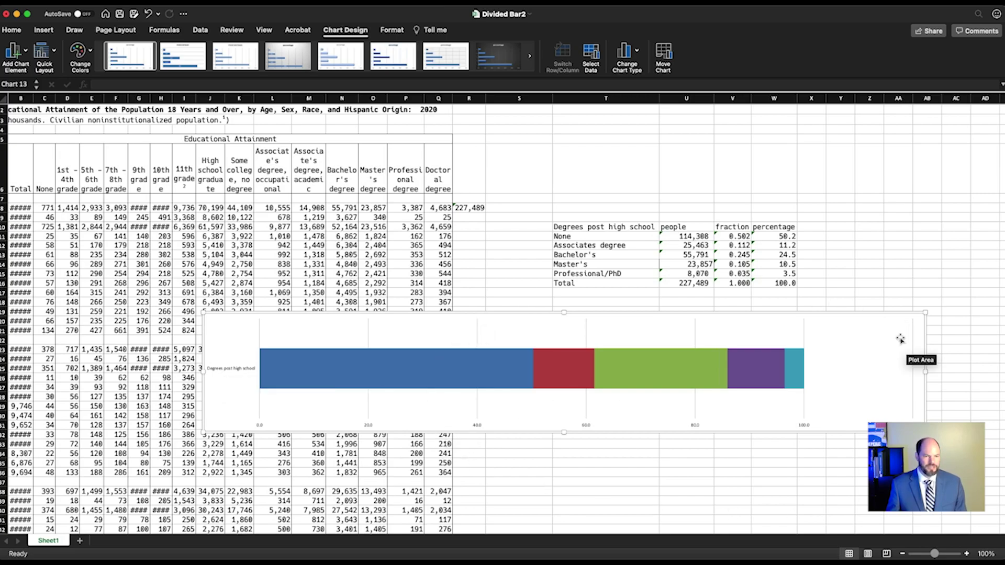
- Discard a trial axis title and delete the bar's vertical 'Degrees post high school' label
{"action": "left_click", "coordinate": [852, 269]}
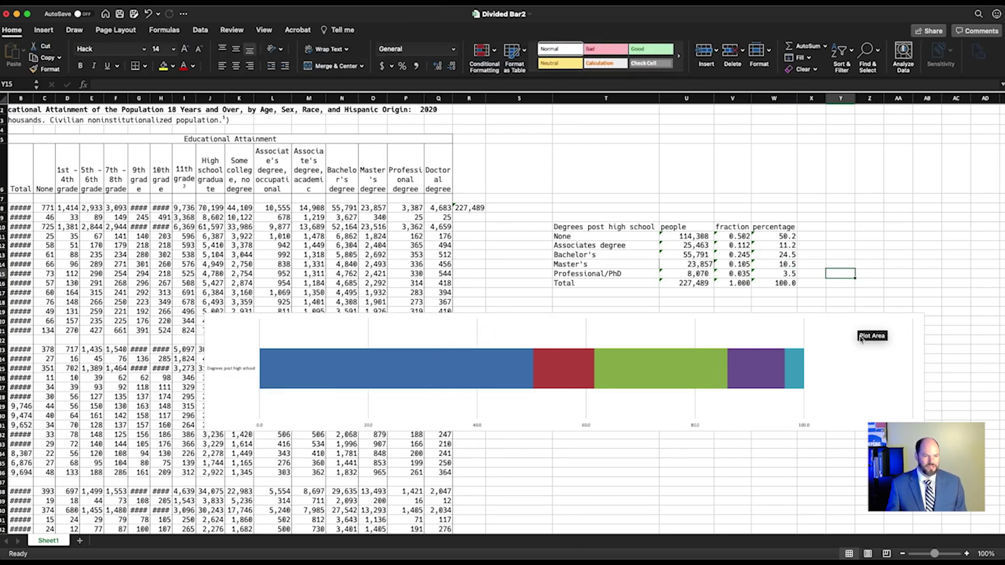
{"action": "left_click", "coordinate": [815, 316]}
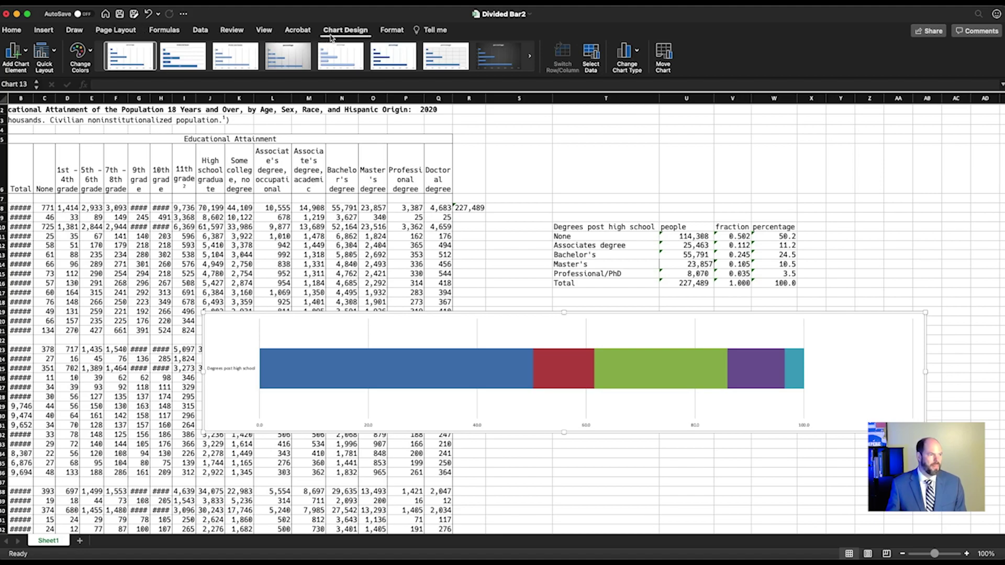
{"action": "left_click", "coordinate": [26, 51]}
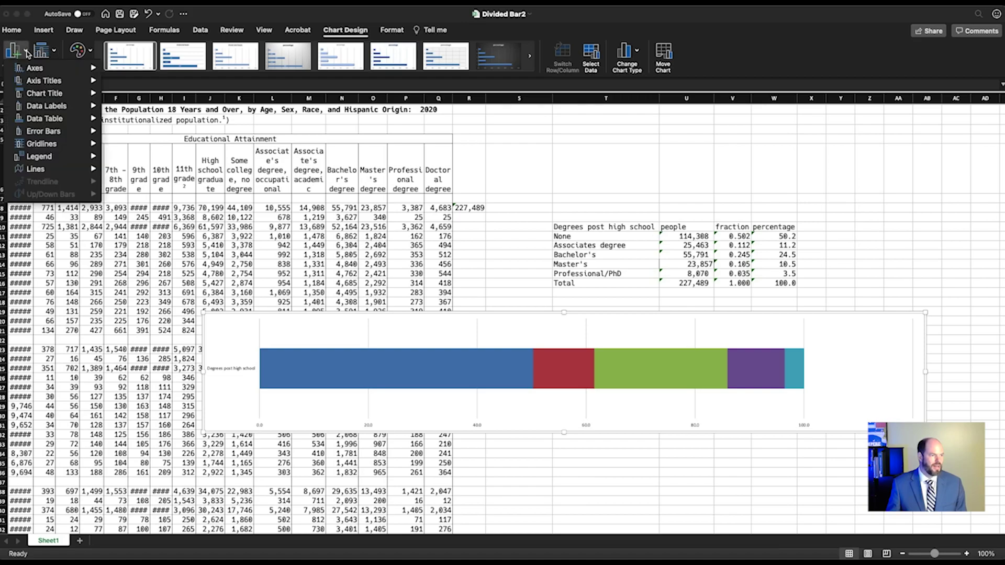
{"action": "mouse_move", "coordinate": [33, 70]}
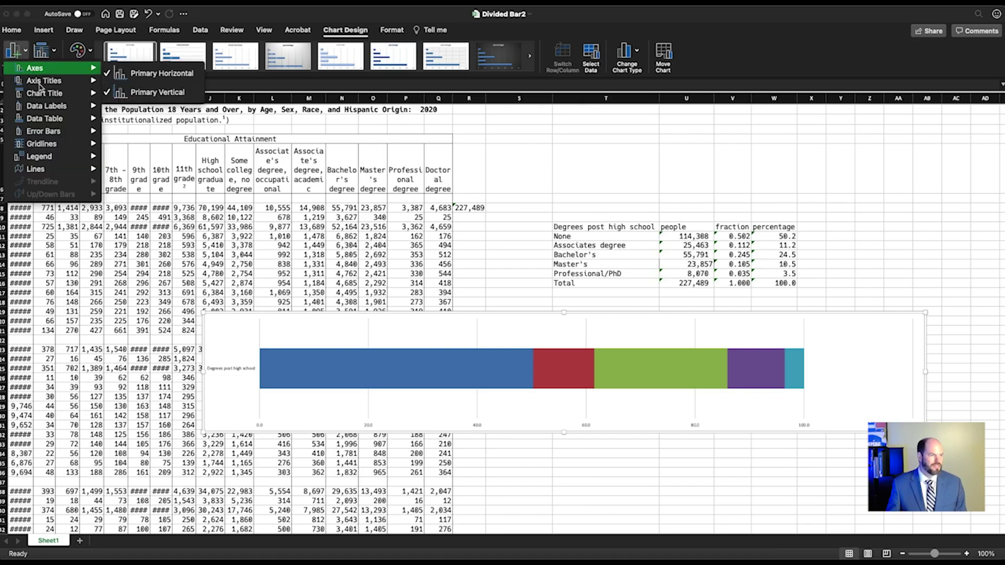
{"action": "mouse_move", "coordinate": [41, 87]}
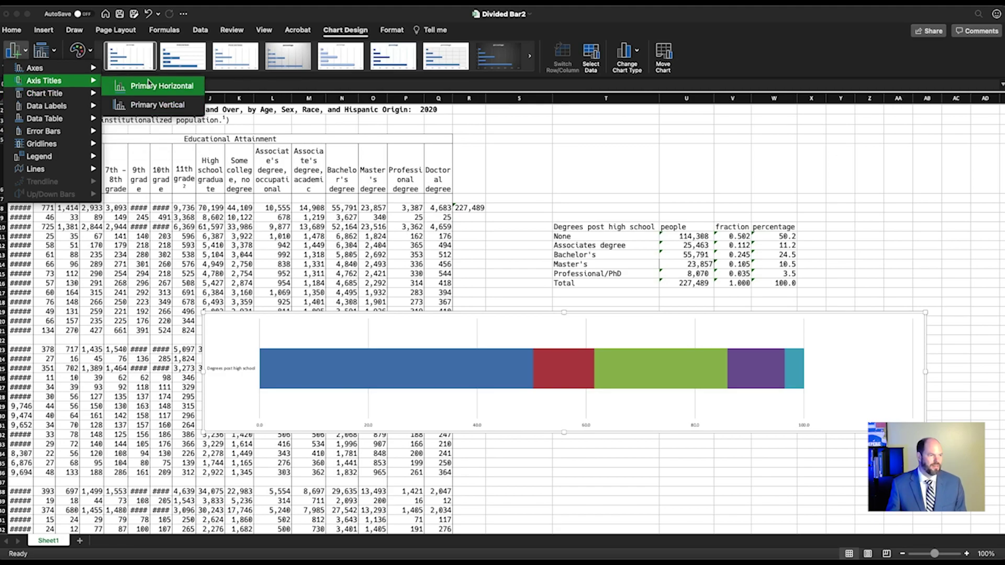
{"action": "left_click", "coordinate": [150, 87]}
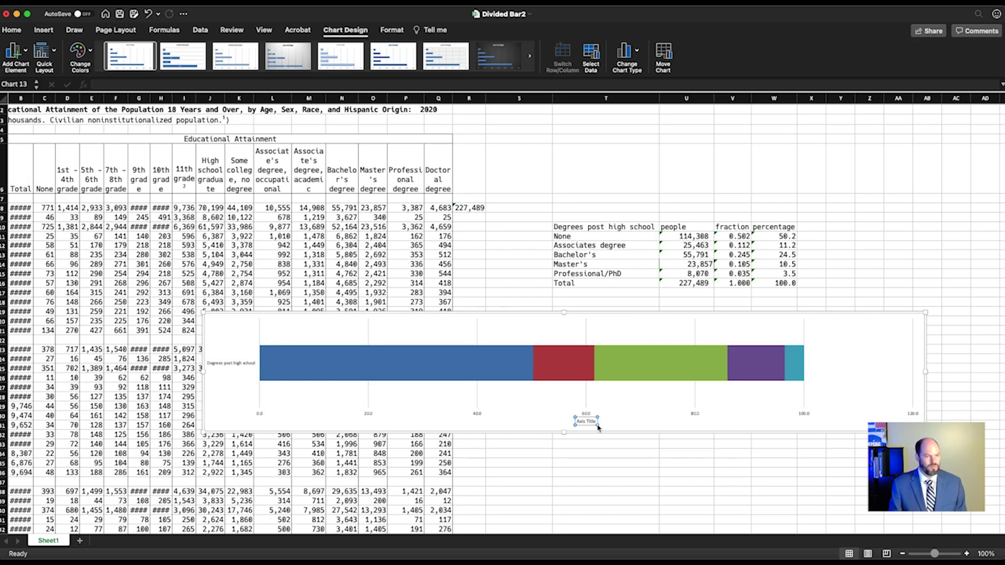
{"action": "key", "text": "Delete"}
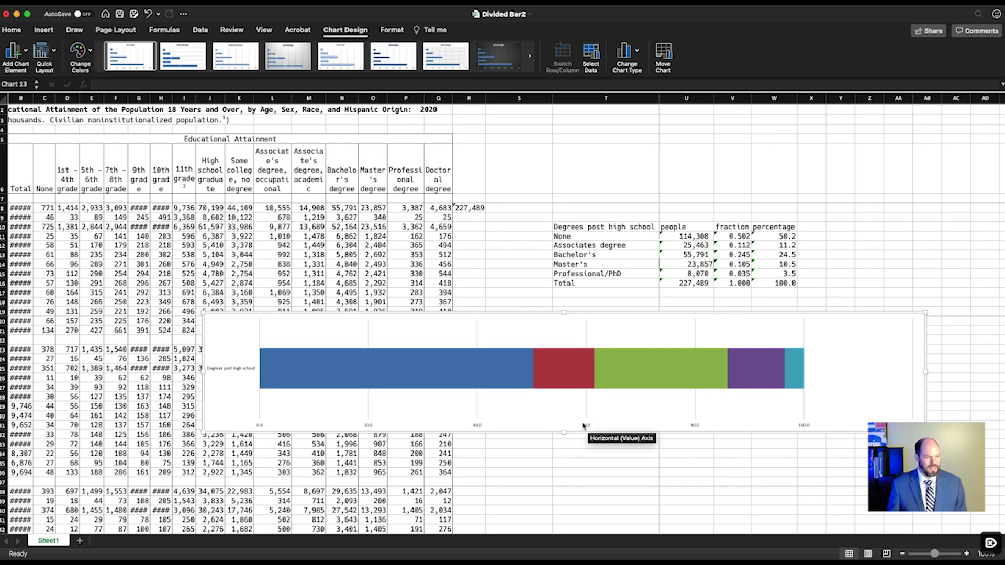
{"action": "left_click", "coordinate": [242, 371]}
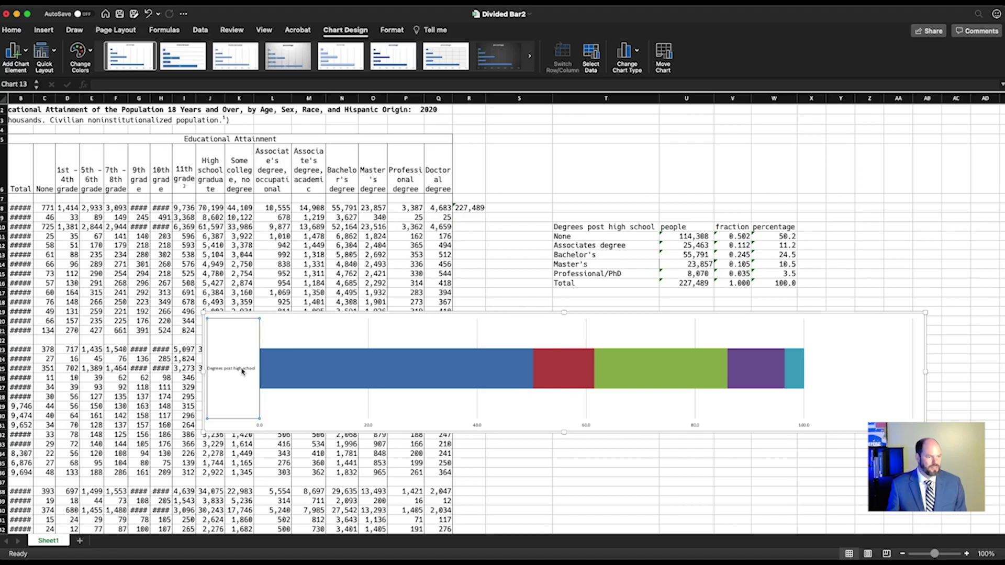
{"action": "left_click_drag", "start_coordinate": [250, 324], "coordinate": [394, 315]}
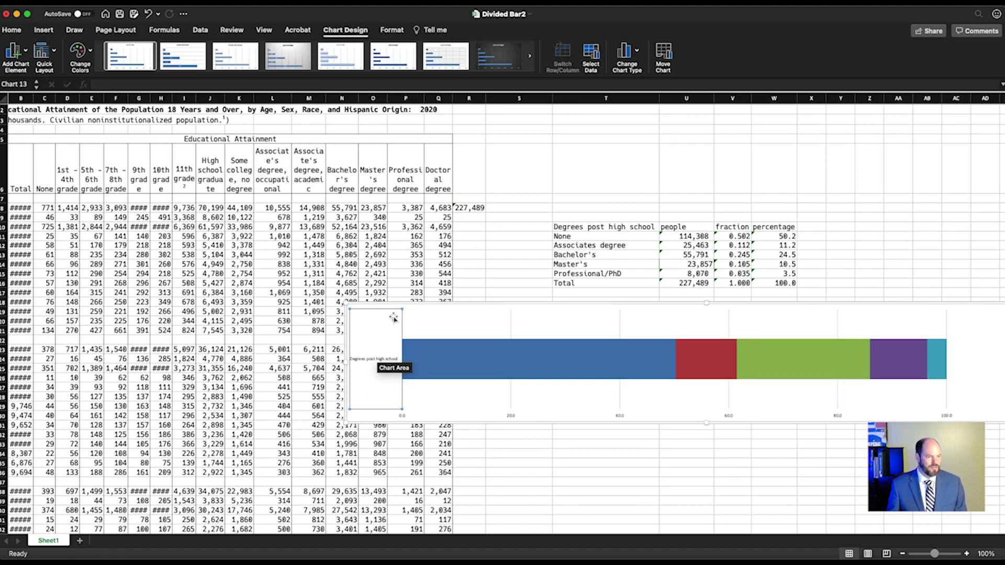
{"action": "left_click", "coordinate": [382, 366]}
{"action": "key", "text": "Delete"}
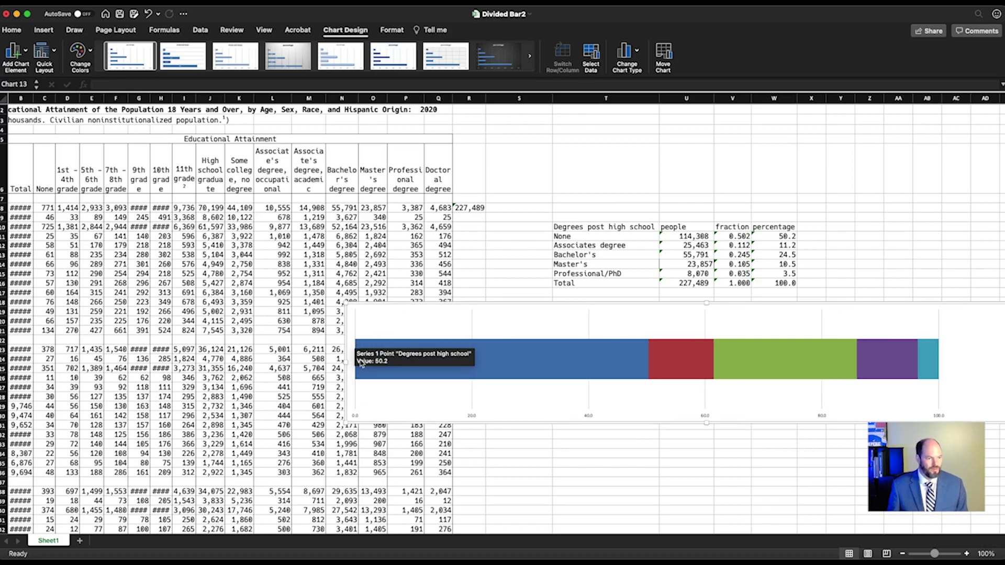
- Add a primary horizontal axis title 'Degrees post high school' and move the chart left
{"action": "left_click", "coordinate": [12, 31]}
{"action": "left_click", "coordinate": [347, 29]}
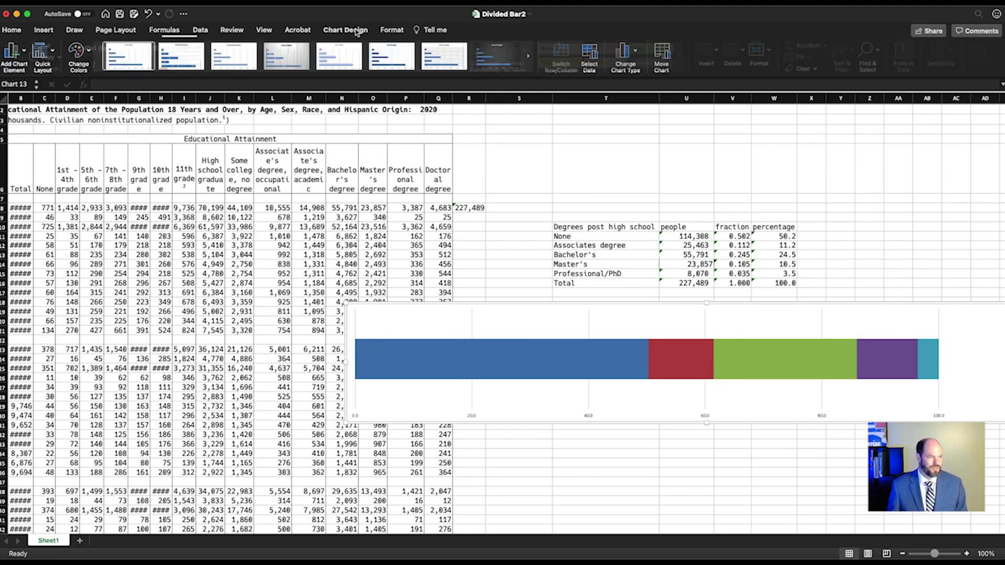
{"action": "left_click", "coordinate": [13, 51]}
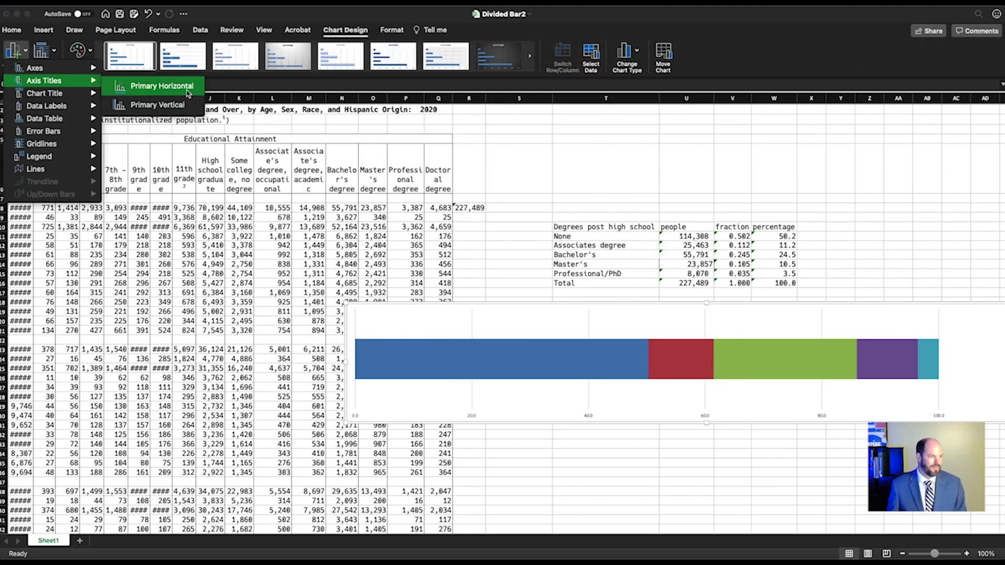
{"action": "left_click", "coordinate": [187, 90]}
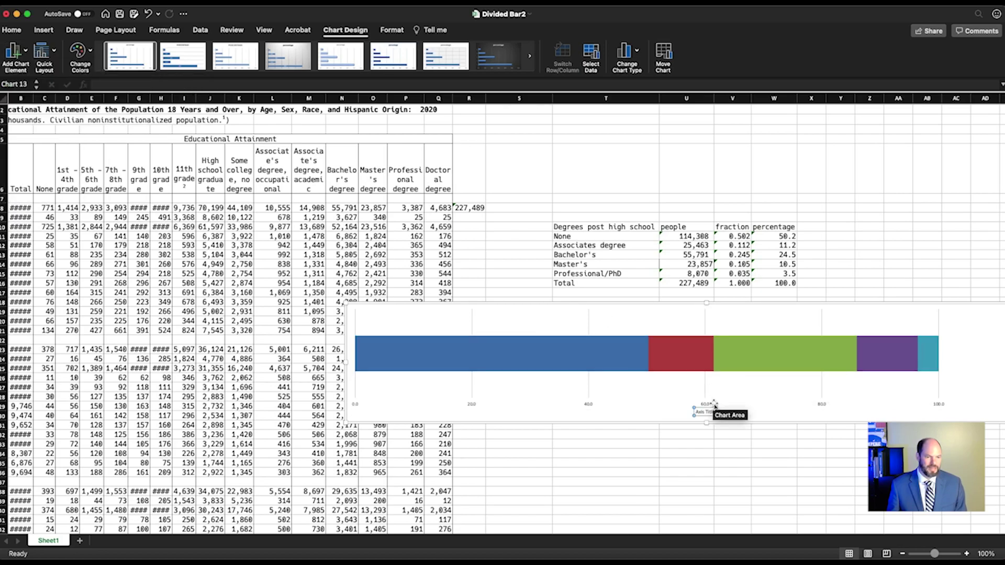
{"action": "left_click", "coordinate": [705, 412]}
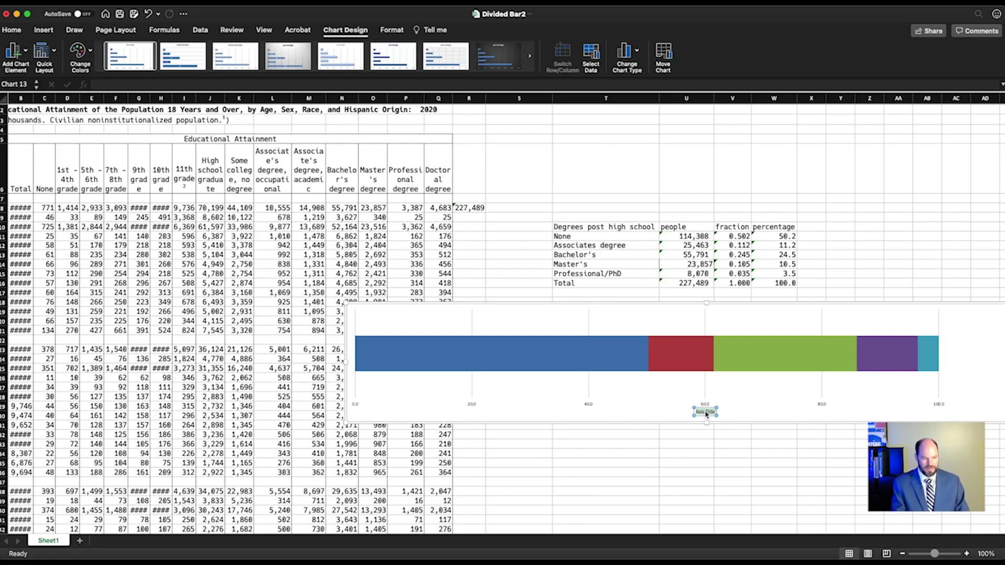
{"action": "type", "text": "Degrees post"}
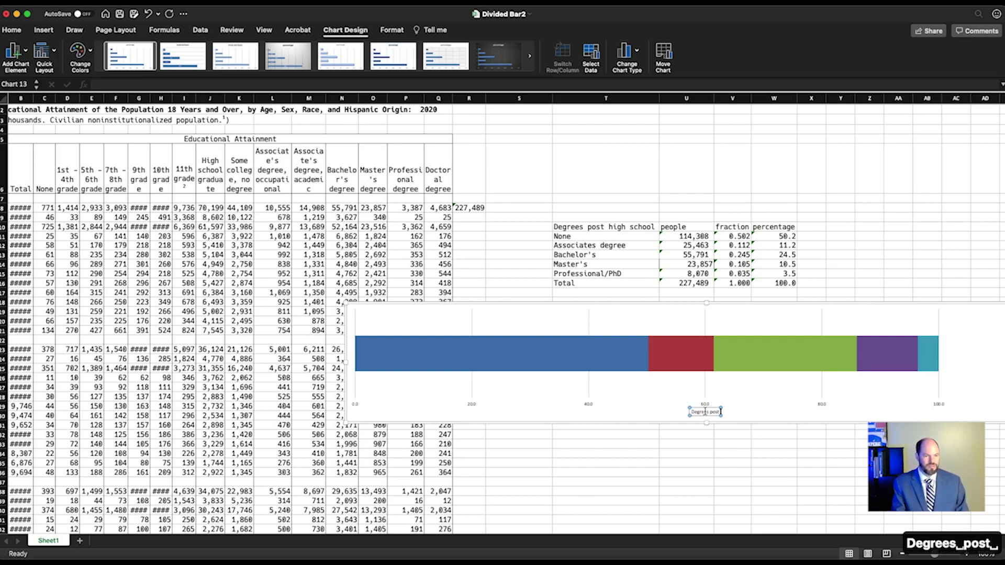
{"action": "type", "text": " high school"}
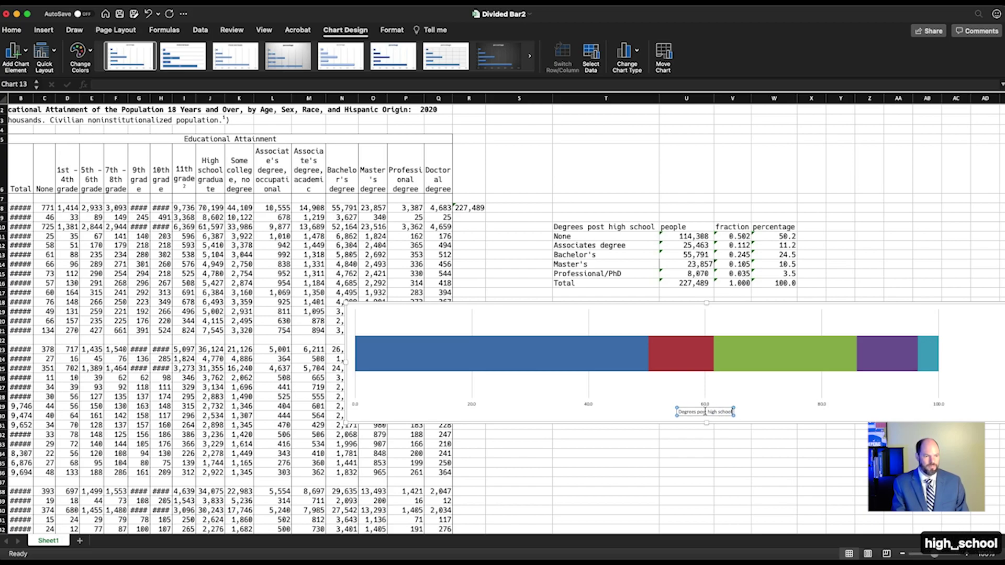
{"action": "left_click", "coordinate": [715, 406]}
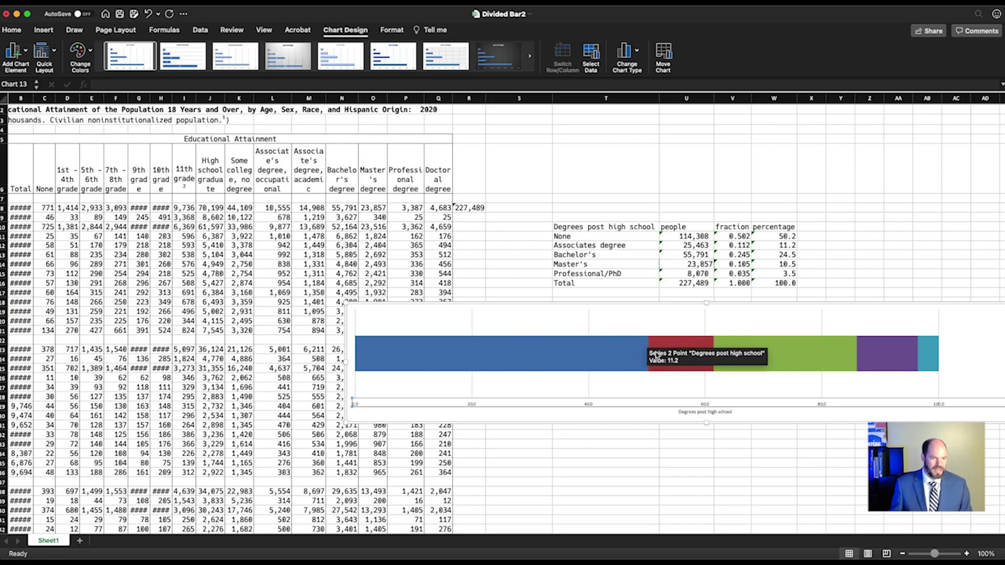
{"action": "mouse_move", "coordinate": [910, 347]}
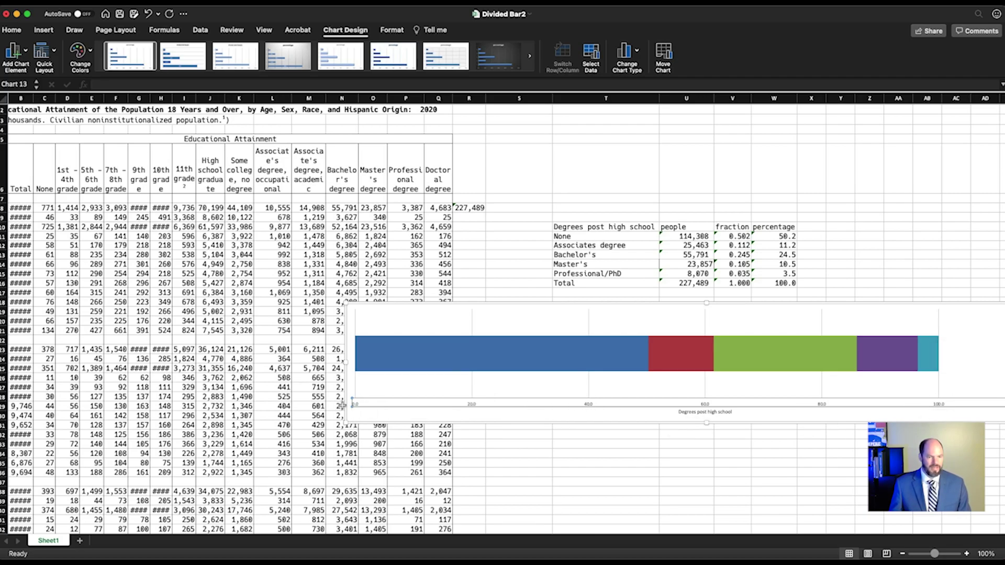
{"action": "left_click_drag", "start_coordinate": [657, 304], "coordinate": [474, 313]}
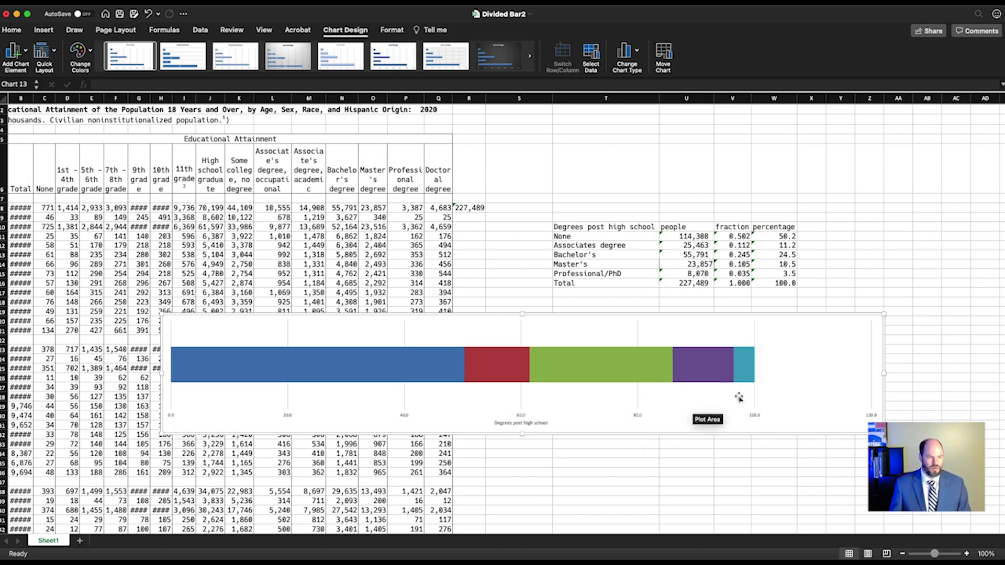
- Set the horizontal axis maximum bound to 100 and shift the chart further left
{"action": "double_click", "coordinate": [759, 416]}
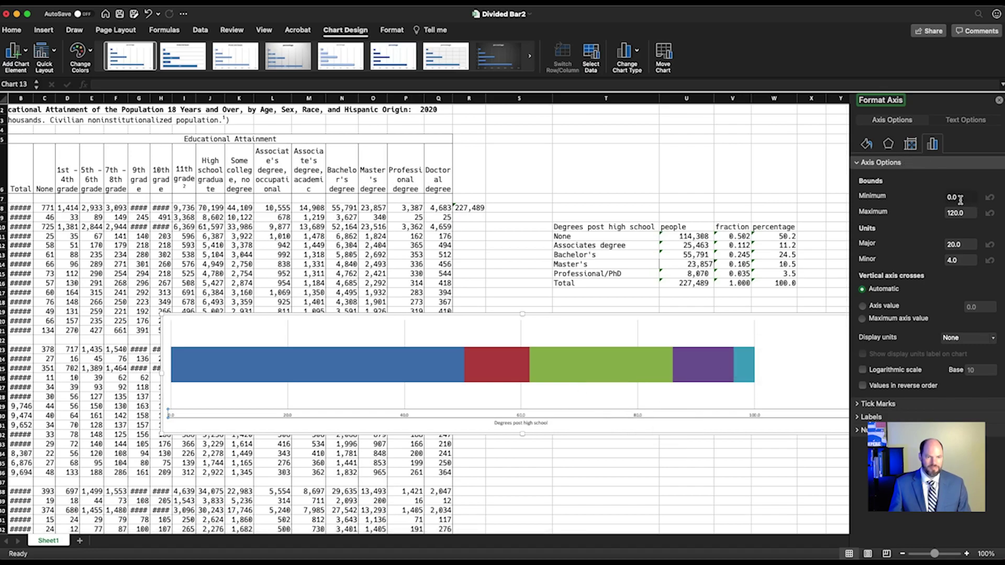
{"action": "left_click", "coordinate": [951, 213]}
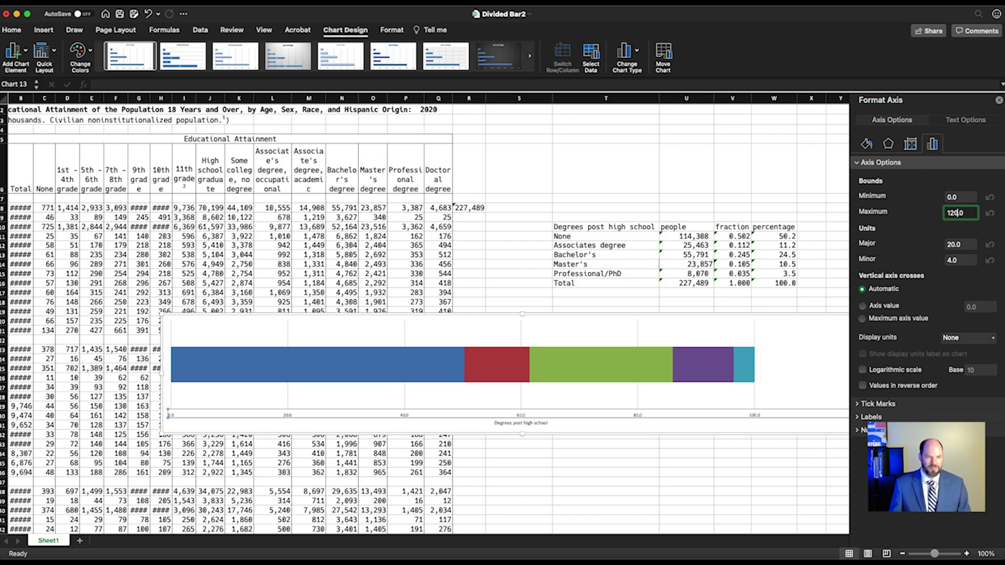
{"action": "key", "text": "BackSpace"}
{"action": "type", "text": "0"}
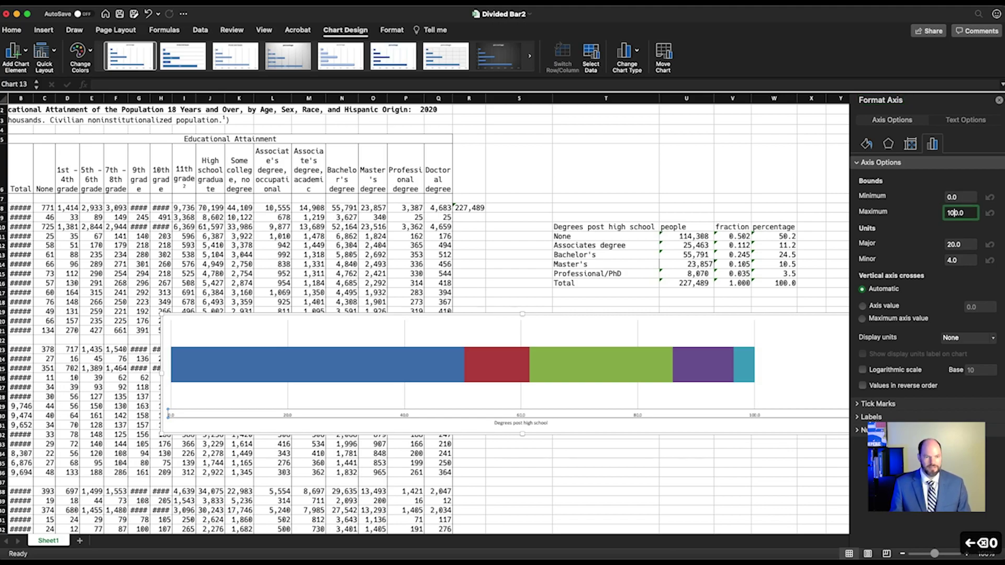
{"action": "key", "text": "Return"}
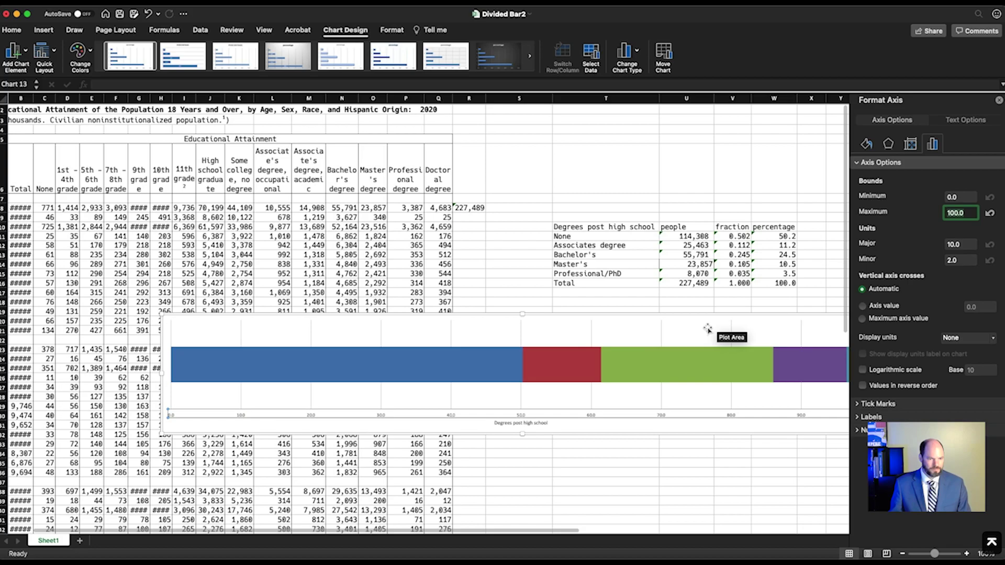
{"action": "left_click_drag", "start_coordinate": [704, 318], "coordinate": [595, 318]}
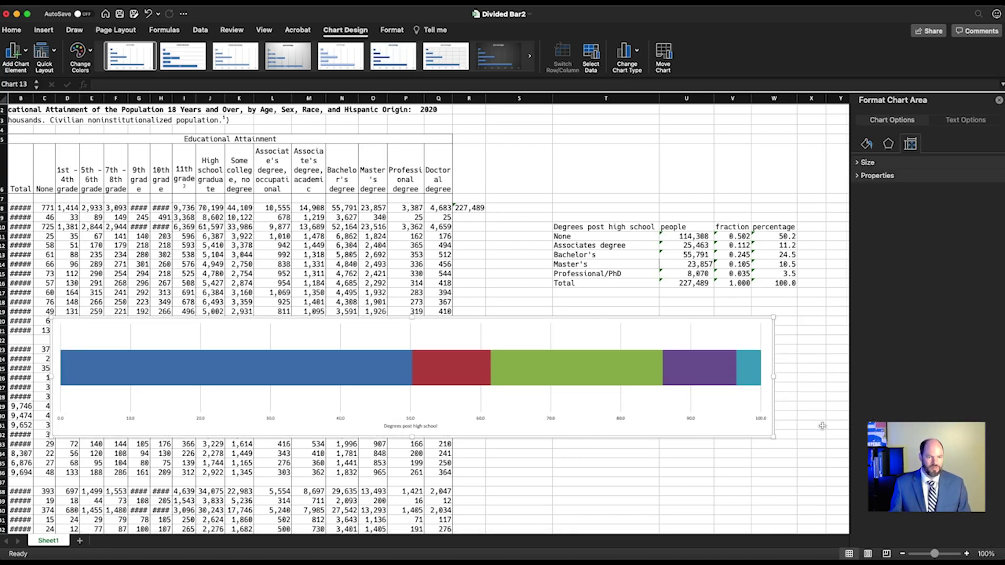
{"action": "left_click", "coordinate": [765, 420]}
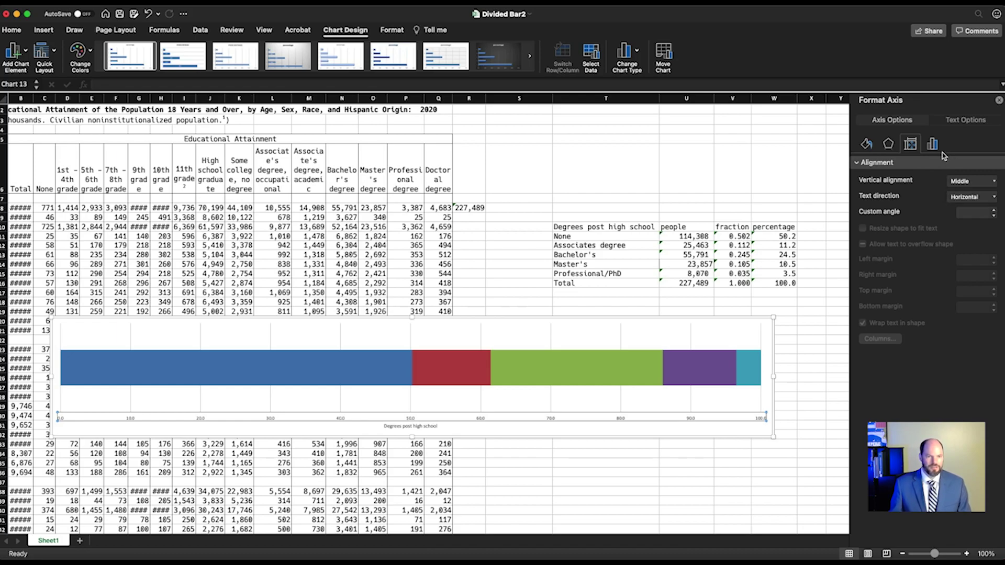
- Colour the horizontal axis line dark red in Format Axis and narrow the Excel window
{"action": "left_click", "coordinate": [866, 145]}
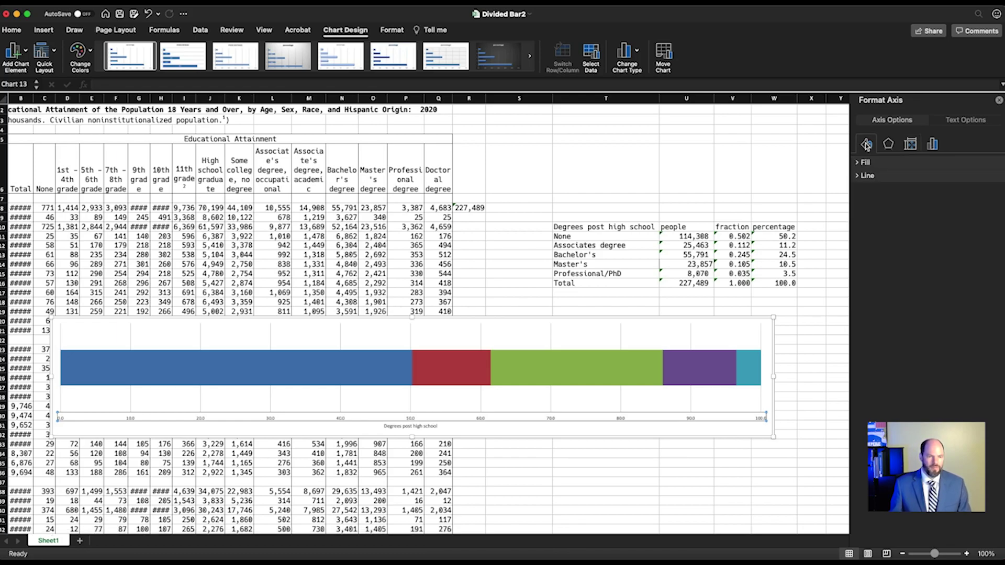
{"action": "left_click", "coordinate": [859, 164]}
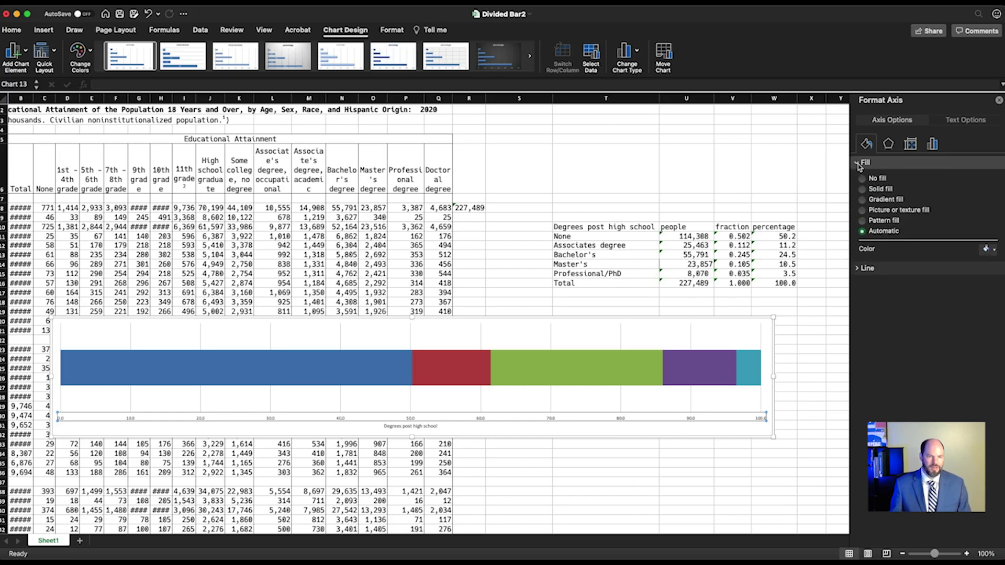
{"action": "left_click", "coordinate": [859, 164]}
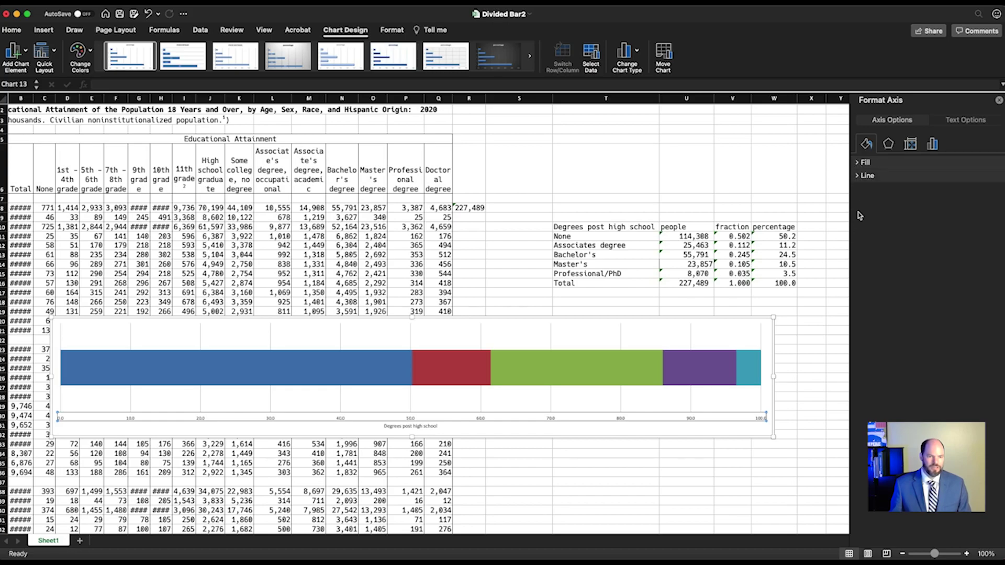
{"action": "left_click", "coordinate": [858, 177]}
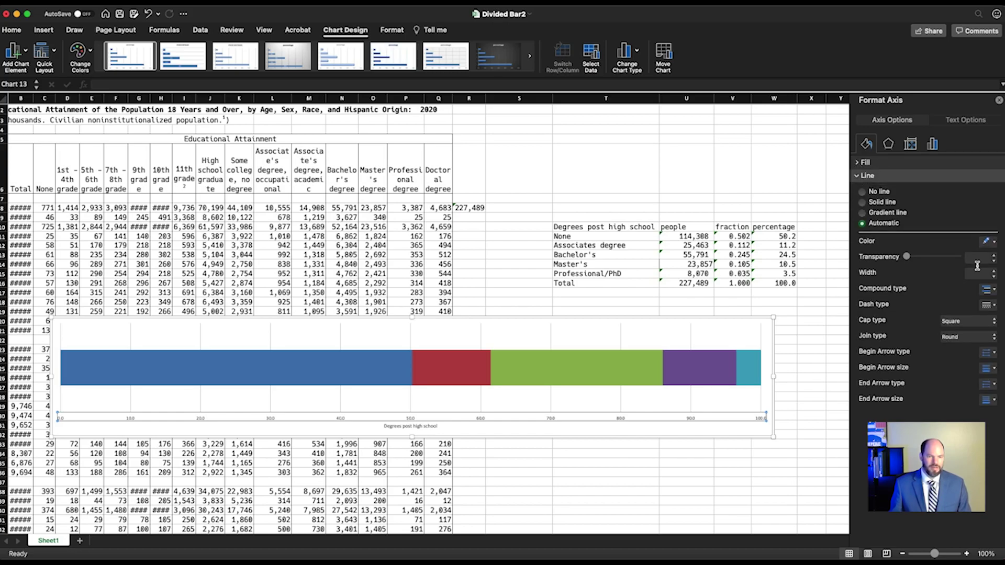
{"action": "left_click", "coordinate": [995, 242]}
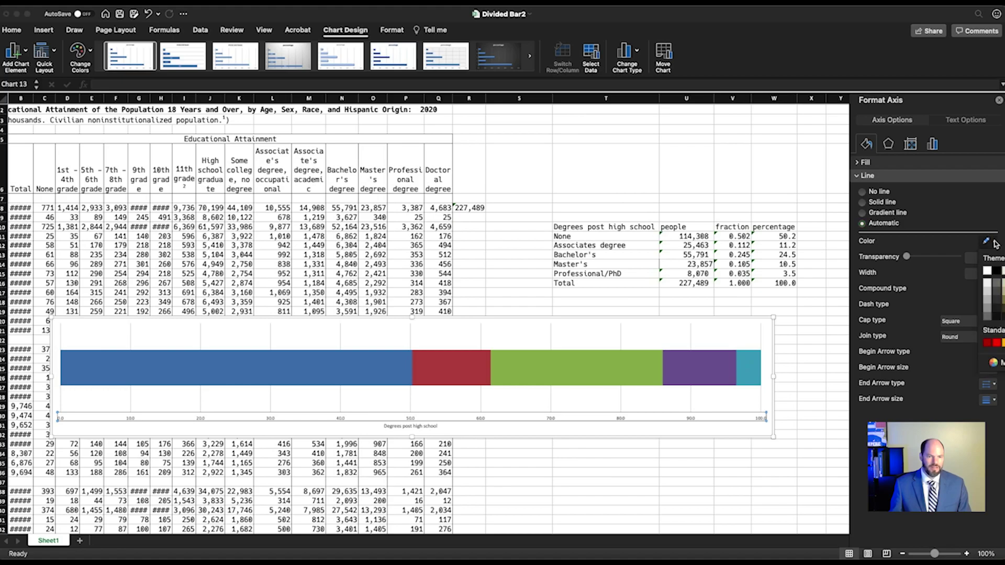
{"action": "left_click", "coordinate": [988, 344]}
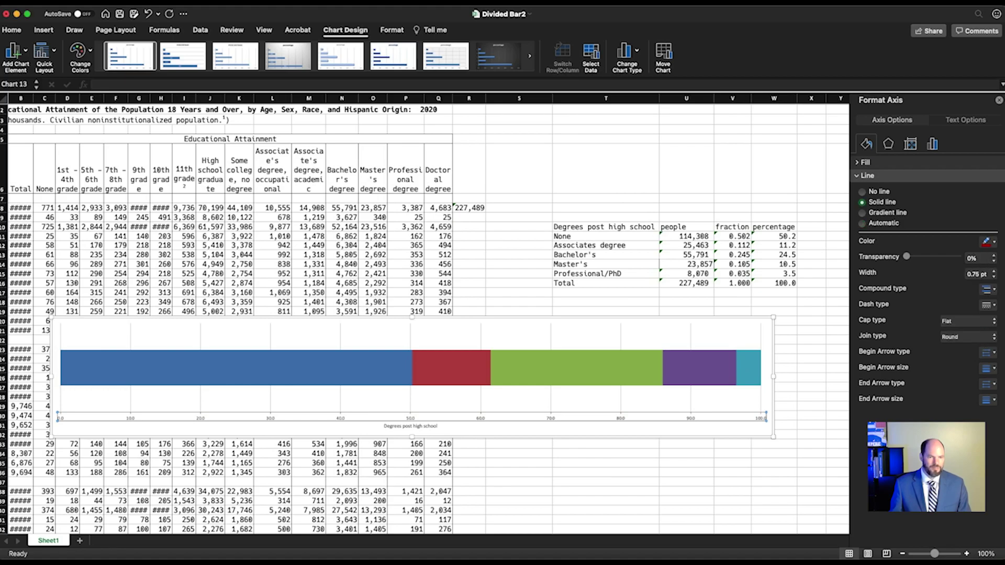
{"action": "left_click_drag", "start_coordinate": [990, 124], "coordinate": [949, 124]}
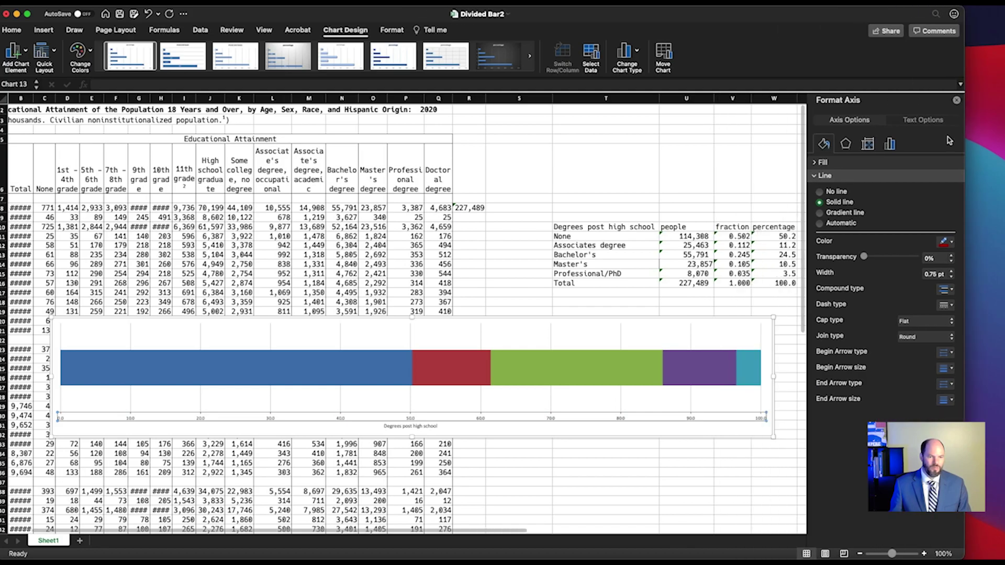
- Change the horizontal axis line to No line instead
{"action": "left_click", "coordinate": [758, 429]}
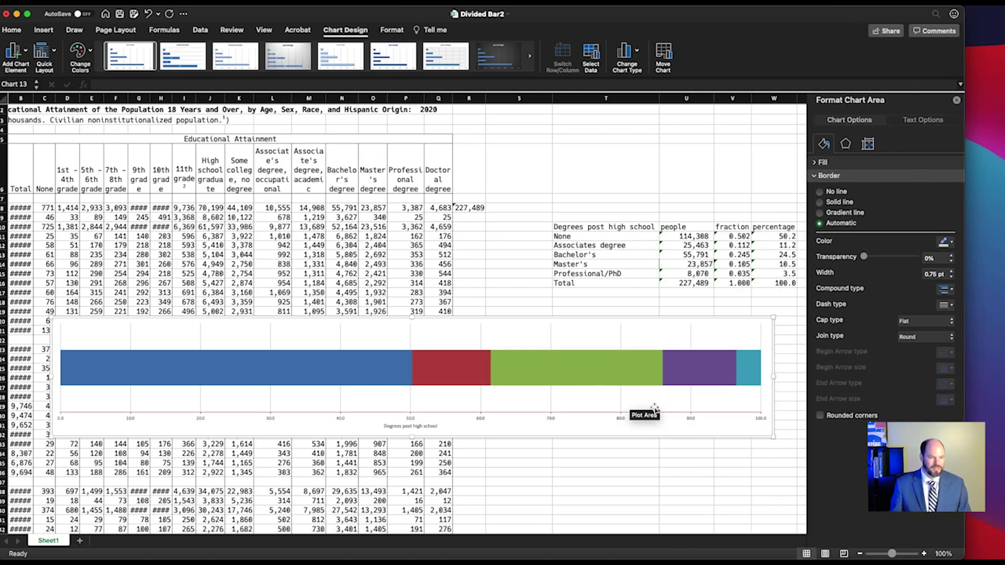
{"action": "left_click", "coordinate": [677, 417]}
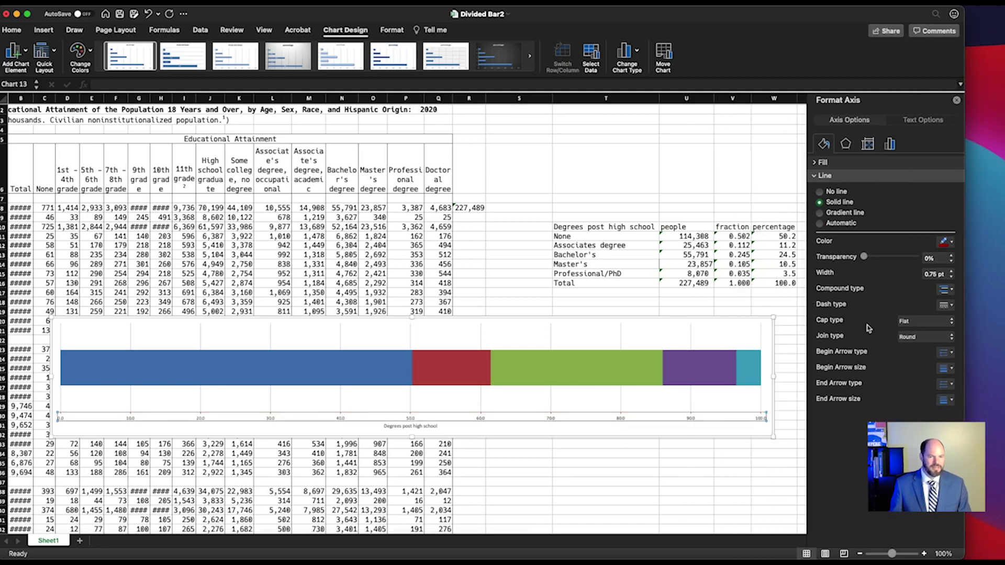
{"action": "left_click", "coordinate": [953, 243]}
{"action": "left_click", "coordinate": [953, 244]}
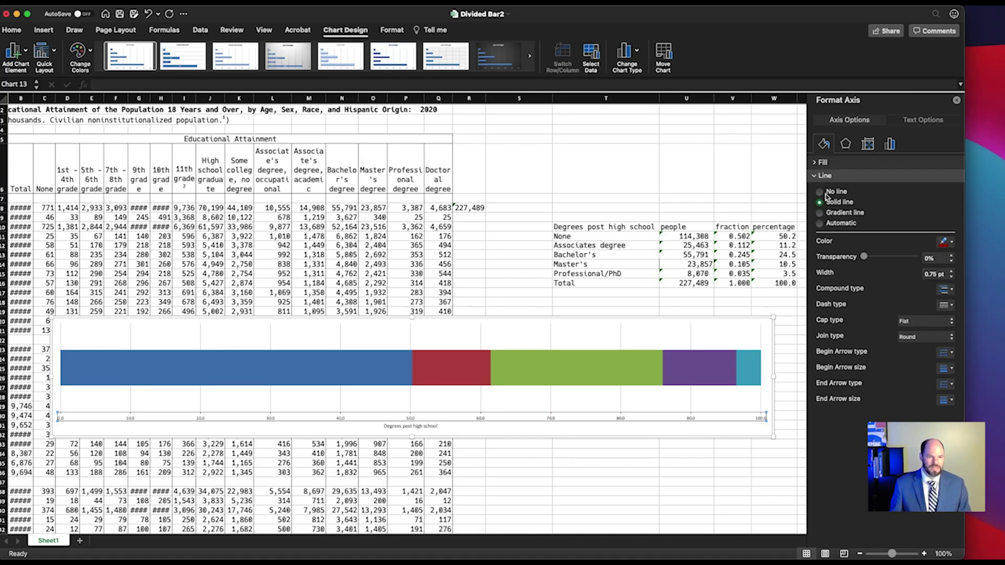
{"action": "left_click", "coordinate": [820, 191]}
{"action": "left_click", "coordinate": [688, 411]}
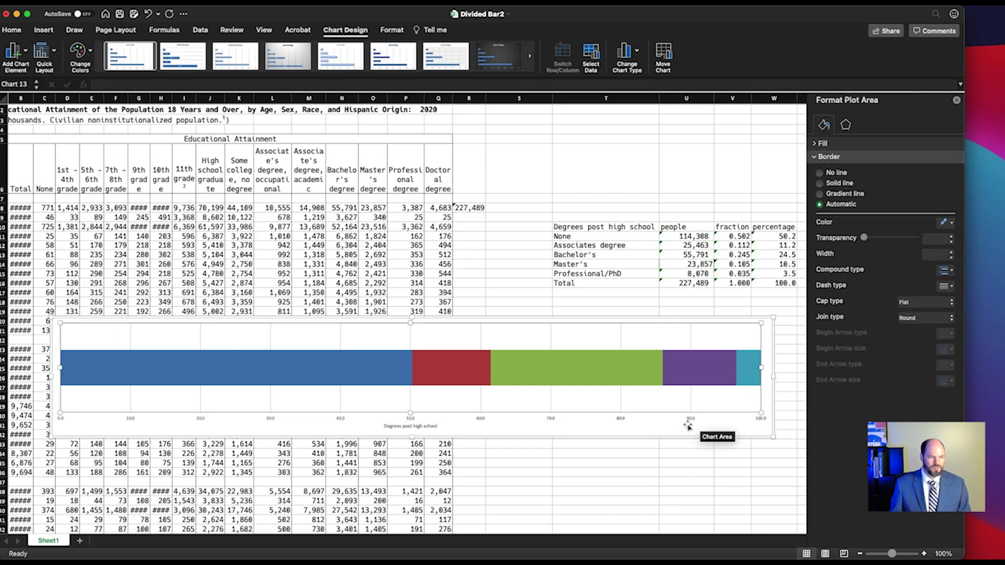
{"action": "left_click", "coordinate": [691, 342]}
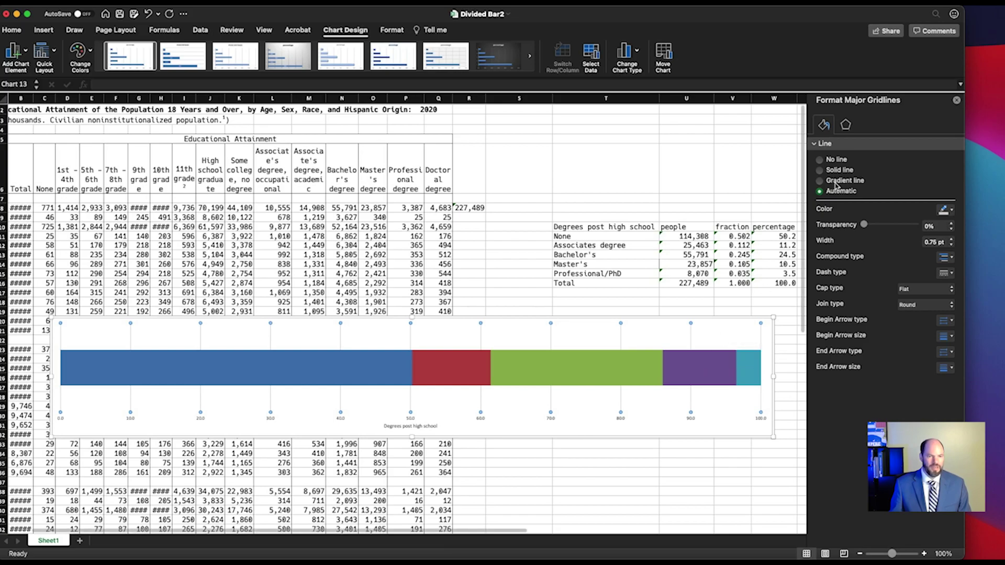
- Set the vertical gridlines to No line and the axis label position to None
{"action": "left_click", "coordinate": [821, 160]}
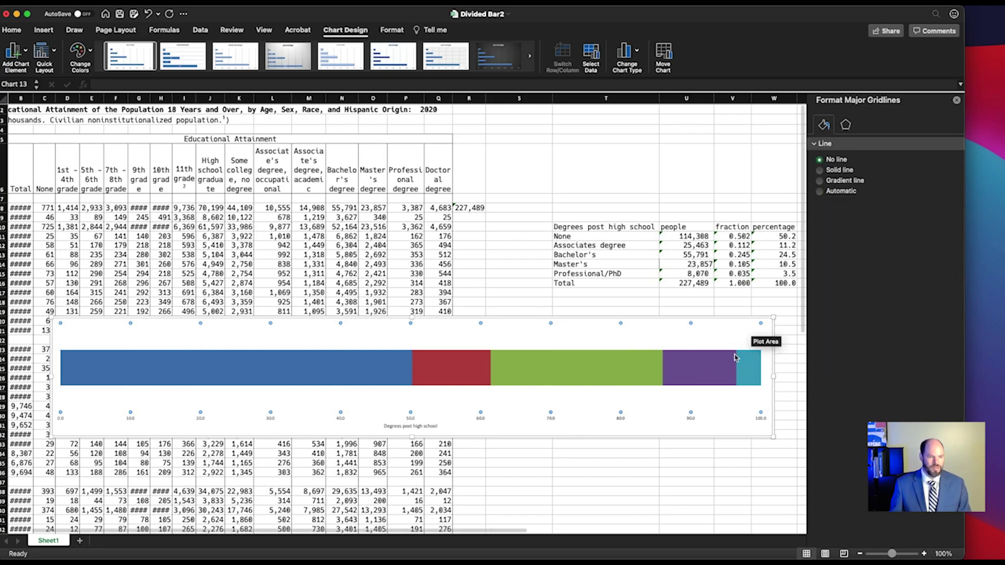
{"action": "left_click", "coordinate": [685, 428]}
{"action": "left_click", "coordinate": [691, 421]}
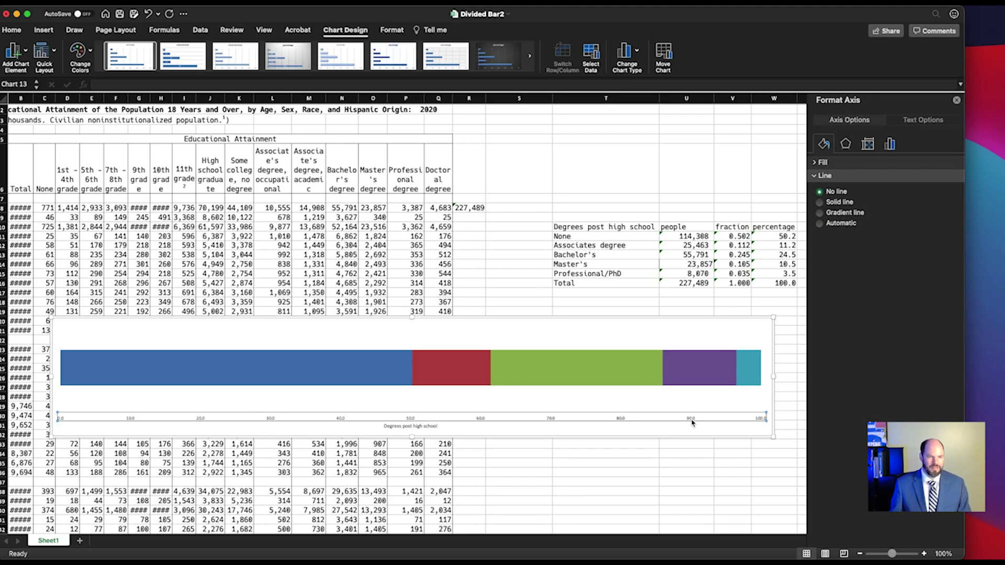
{"action": "left_click", "coordinate": [848, 146]}
{"action": "left_click", "coordinate": [870, 146]}
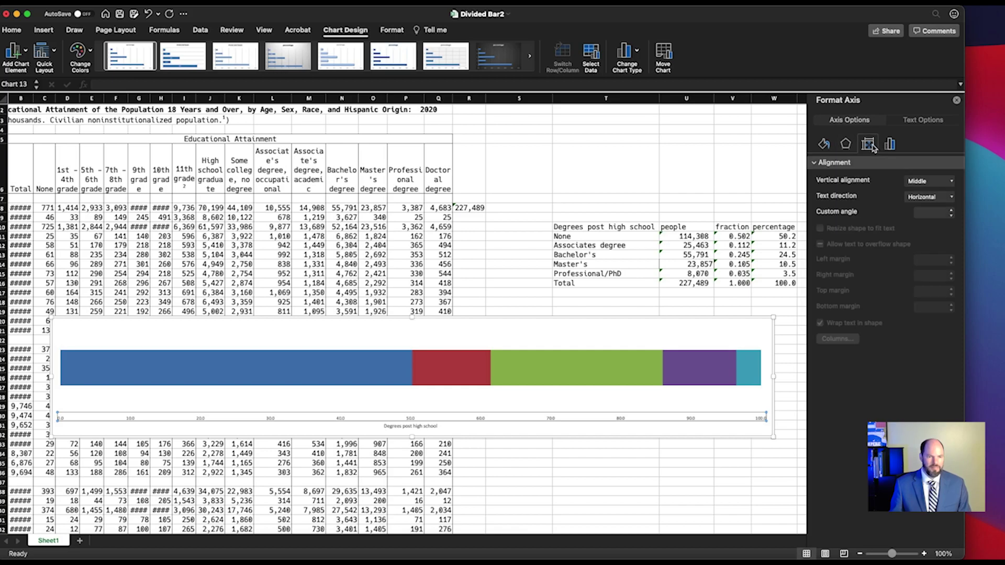
{"action": "left_click", "coordinate": [891, 145]}
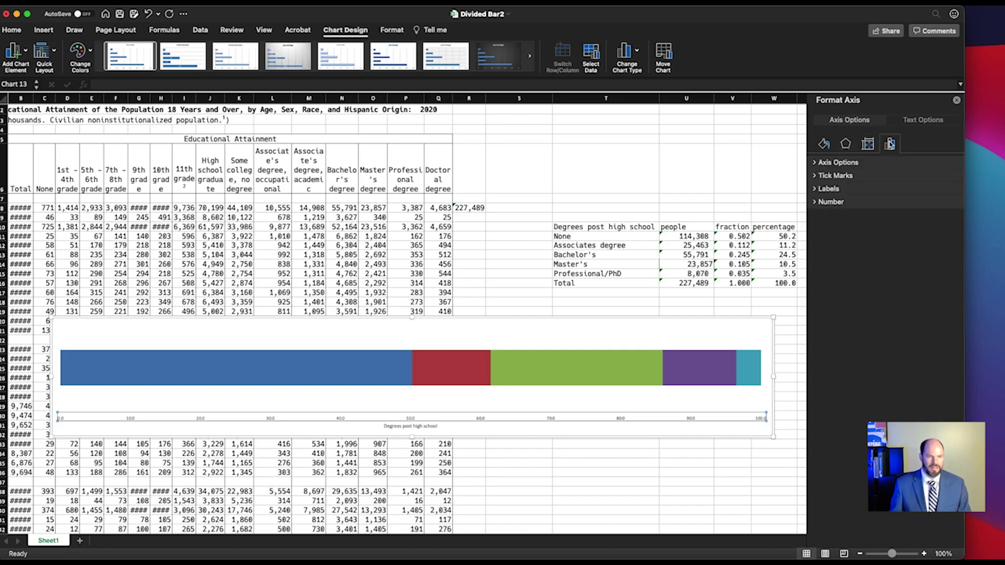
{"action": "left_click", "coordinate": [819, 163]}
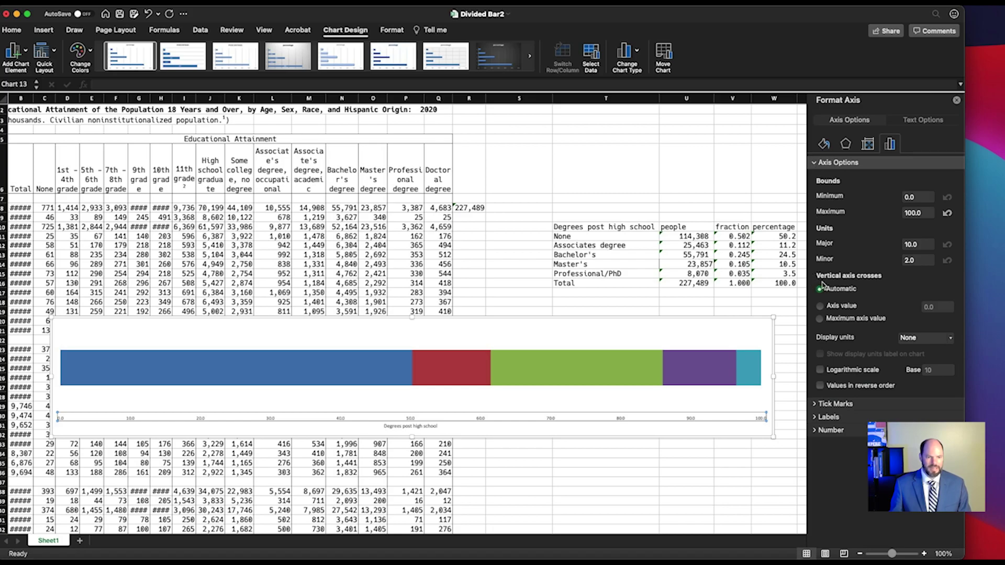
{"action": "left_click", "coordinate": [820, 418]}
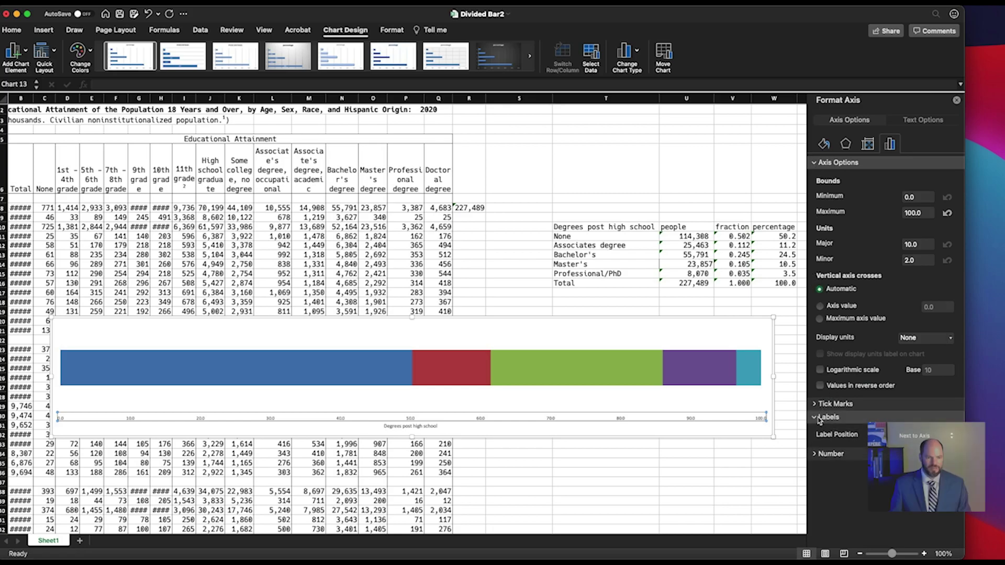
{"action": "left_click", "coordinate": [924, 440]}
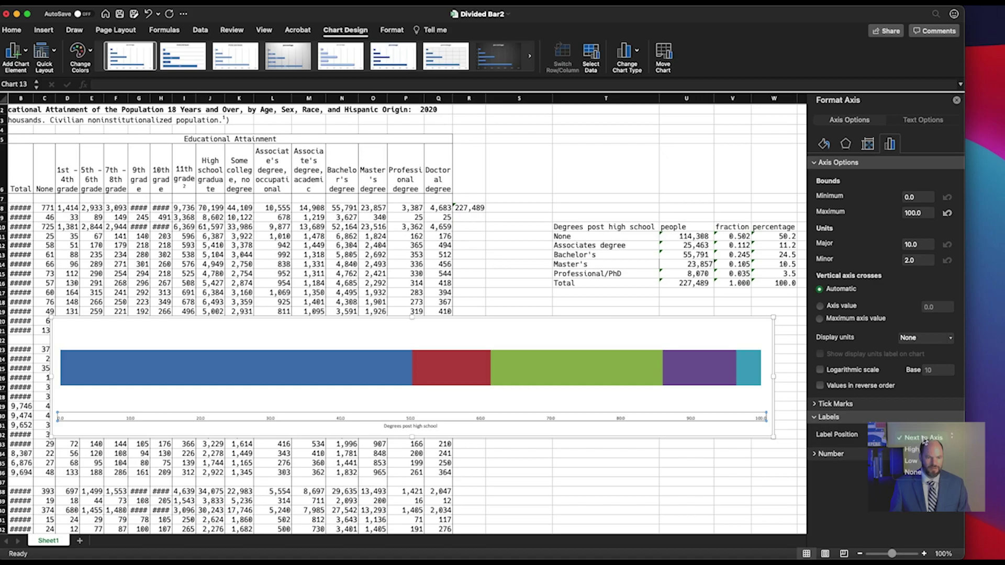
{"action": "left_click", "coordinate": [926, 473]}
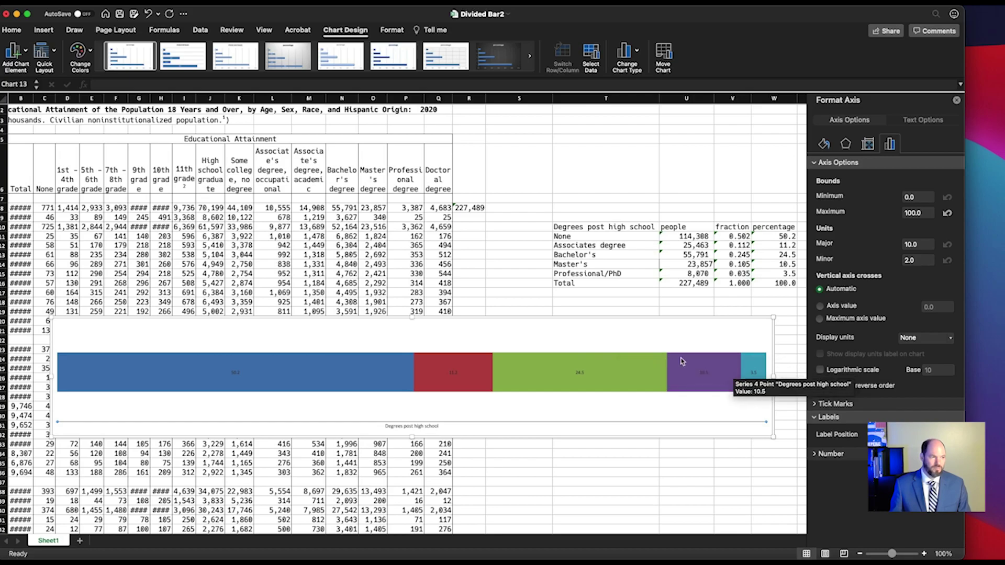
- Remove the data labels from the bar segments using Add Chart Element > Data Labels > None
{"action": "left_click", "coordinate": [23, 53]}
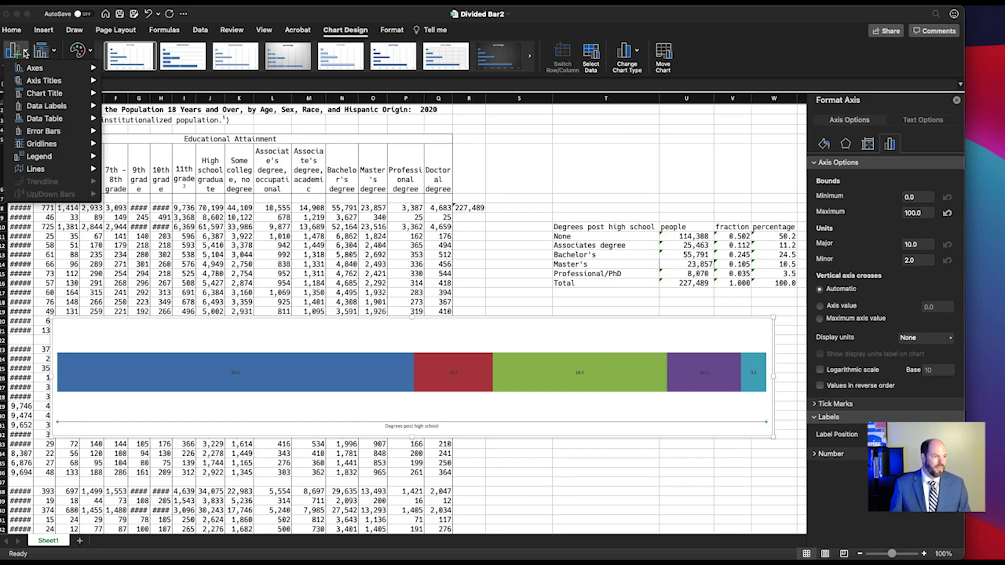
{"action": "mouse_move", "coordinate": [46, 109]}
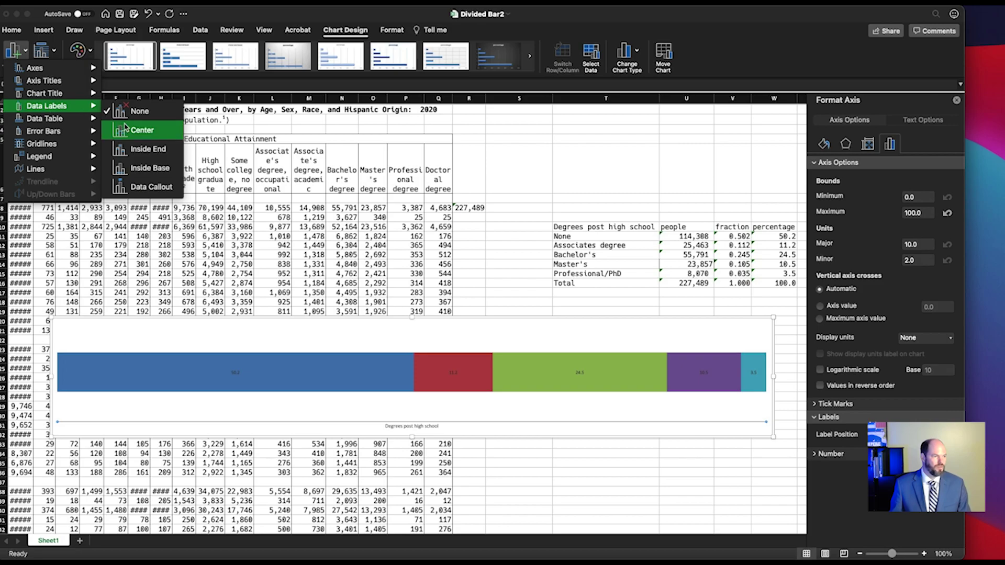
{"action": "left_click", "coordinate": [139, 111]}
- Add a legend across the top of the chart and select it
{"action": "left_click", "coordinate": [28, 52]}
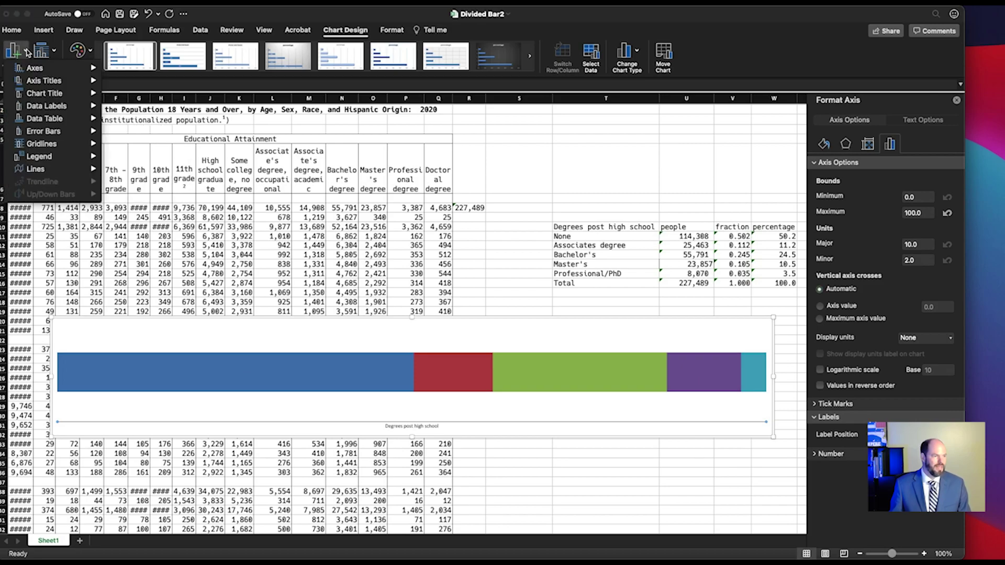
{"action": "mouse_move", "coordinate": [43, 160]}
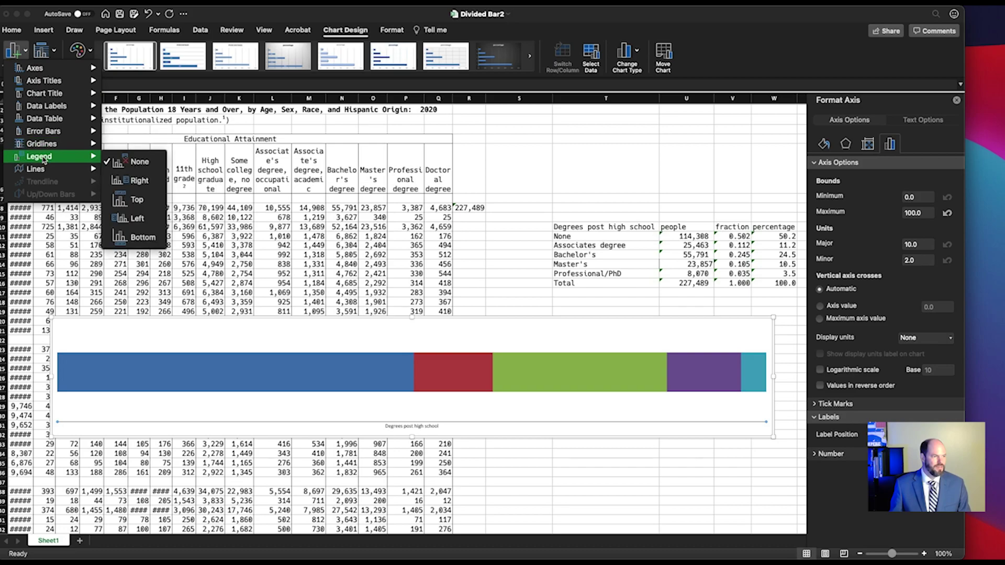
{"action": "left_click", "coordinate": [135, 197]}
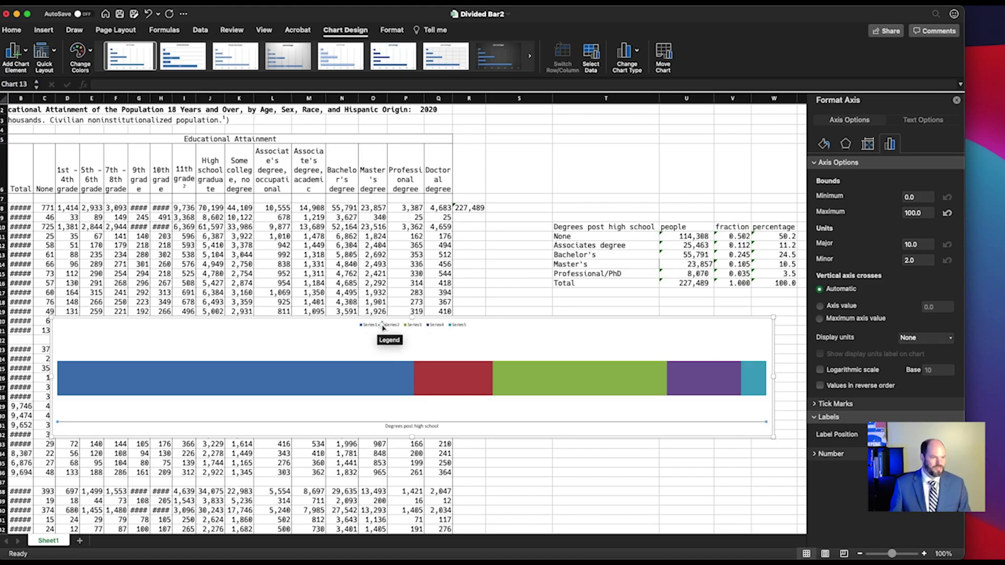
{"action": "left_click", "coordinate": [460, 328]}
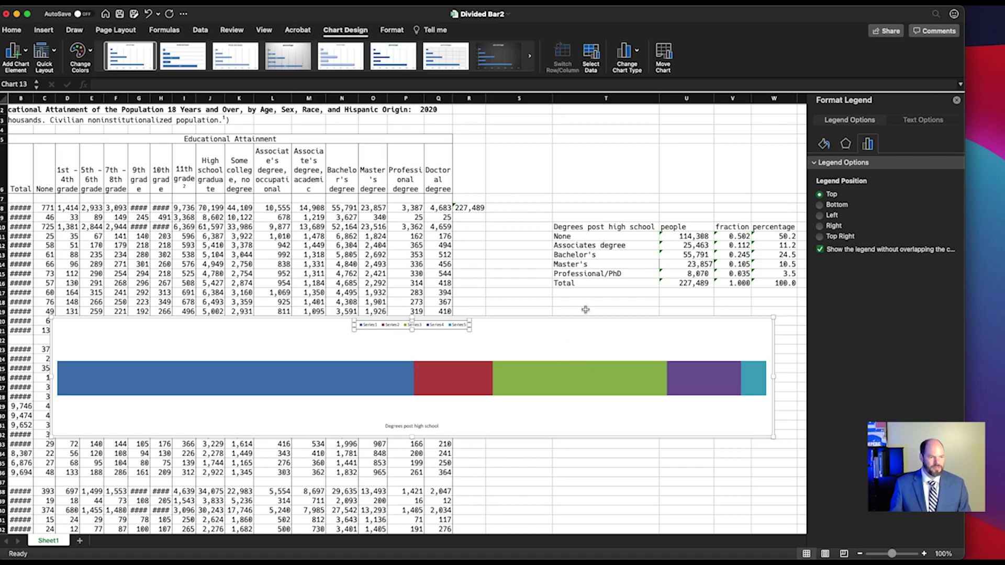
- In Select Data Source, name the first series None from cell T11
{"action": "right_click", "coordinate": [565, 339]}
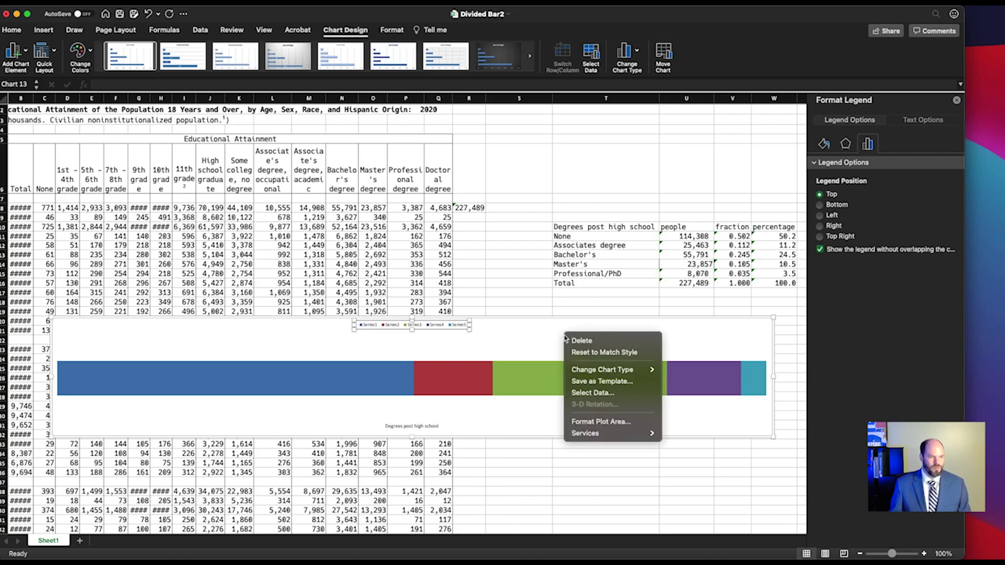
{"action": "left_click", "coordinate": [594, 393]}
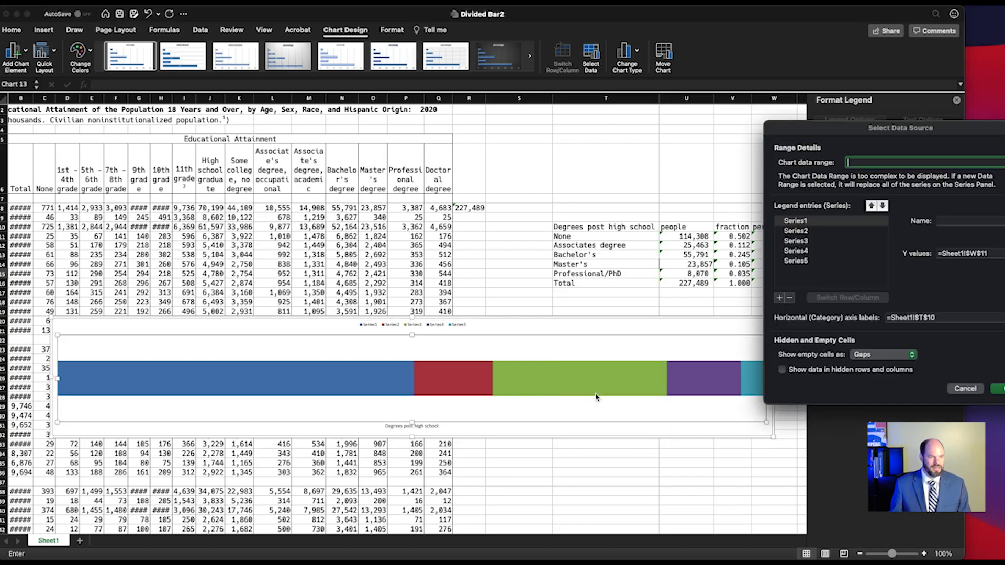
{"action": "left_click_drag", "start_coordinate": [831, 134], "coordinate": [125, 129]}
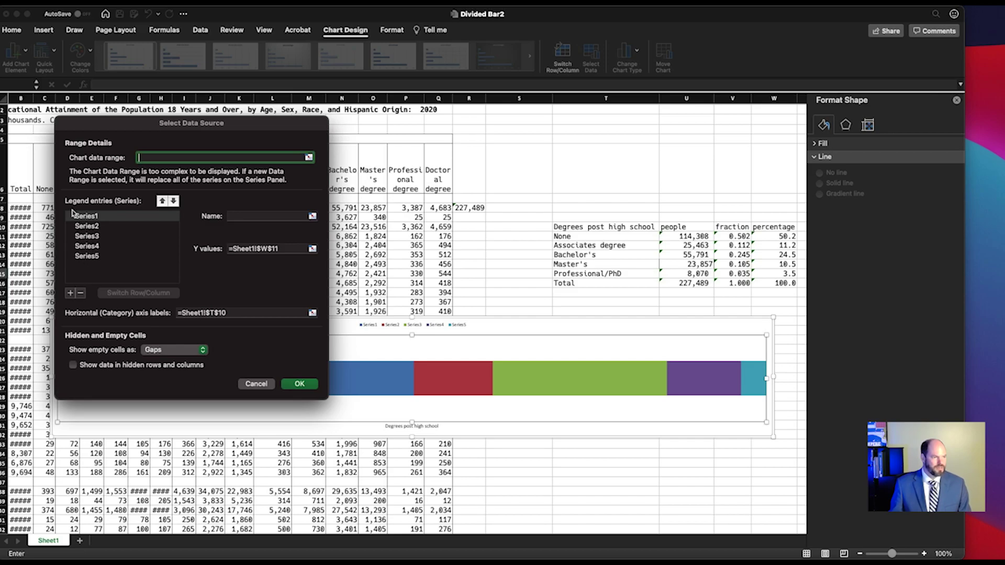
{"action": "left_click", "coordinate": [313, 216]}
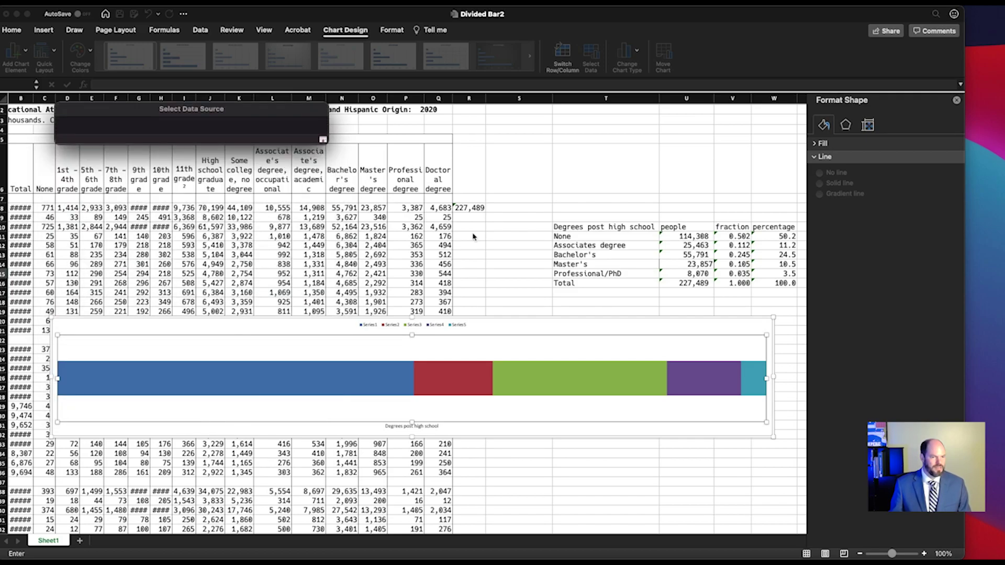
{"action": "left_click", "coordinate": [563, 236]}
{"action": "key", "text": "Return"}
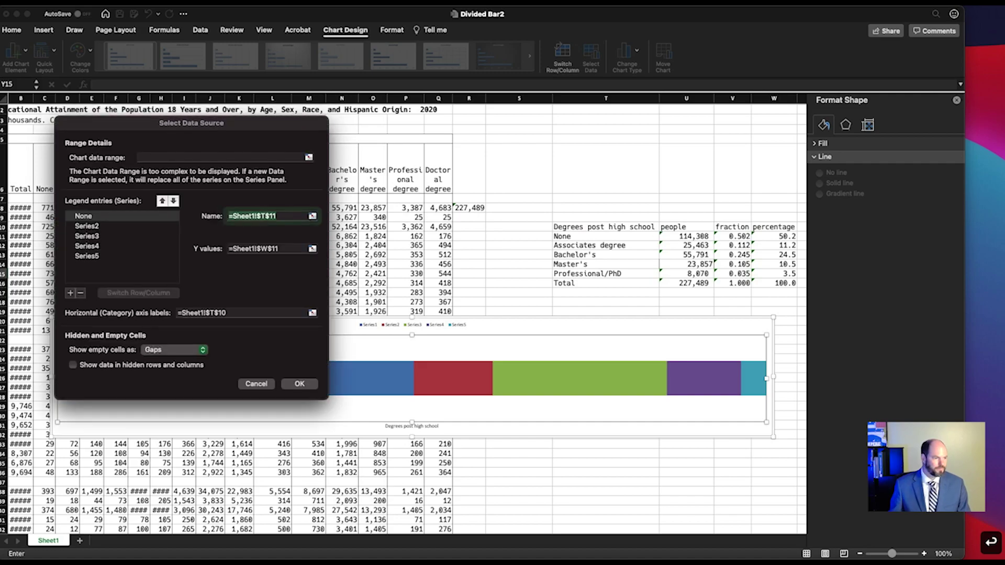
- Name the second and third series Associates degree (T12) and Bachelor's (T13)
{"action": "left_click", "coordinate": [104, 228]}
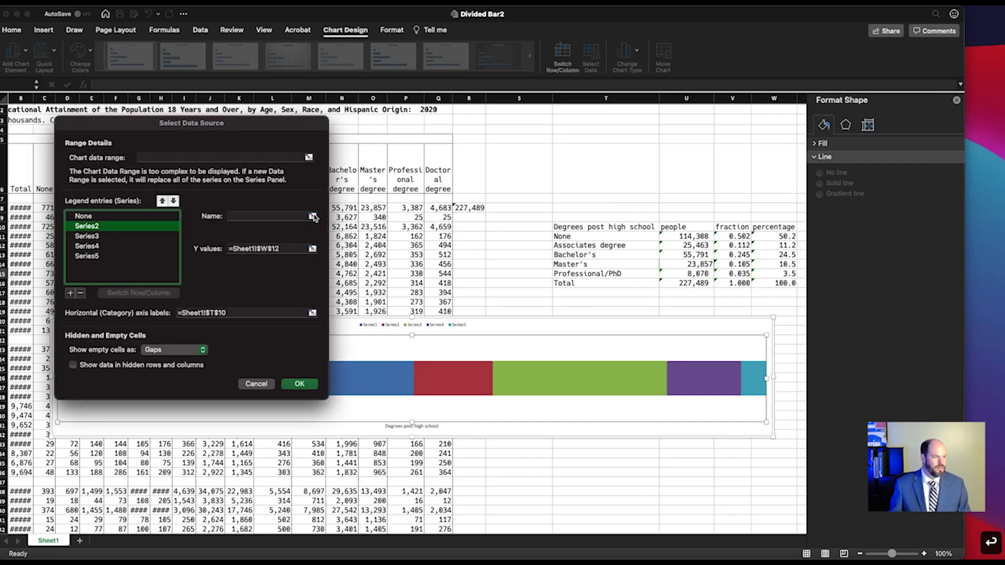
{"action": "left_click", "coordinate": [312, 216]}
{"action": "left_click", "coordinate": [569, 246]}
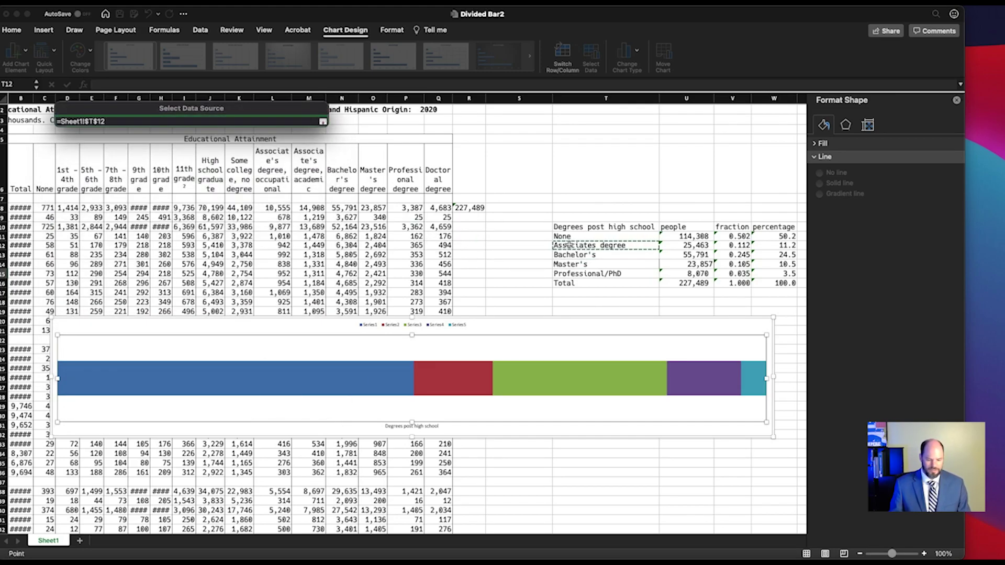
{"action": "key", "text": "Return"}
{"action": "left_click", "coordinate": [91, 237]}
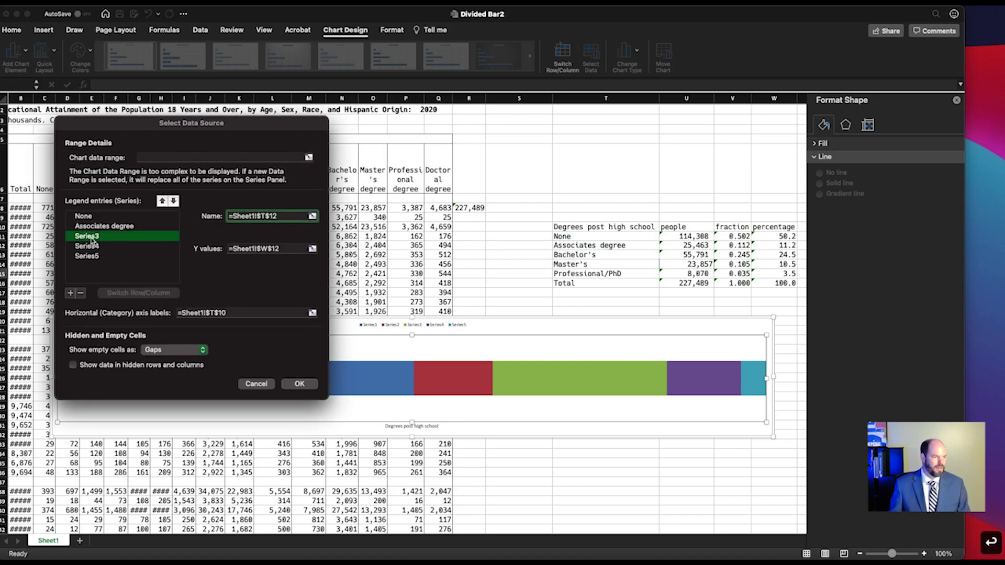
{"action": "left_click", "coordinate": [314, 216]}
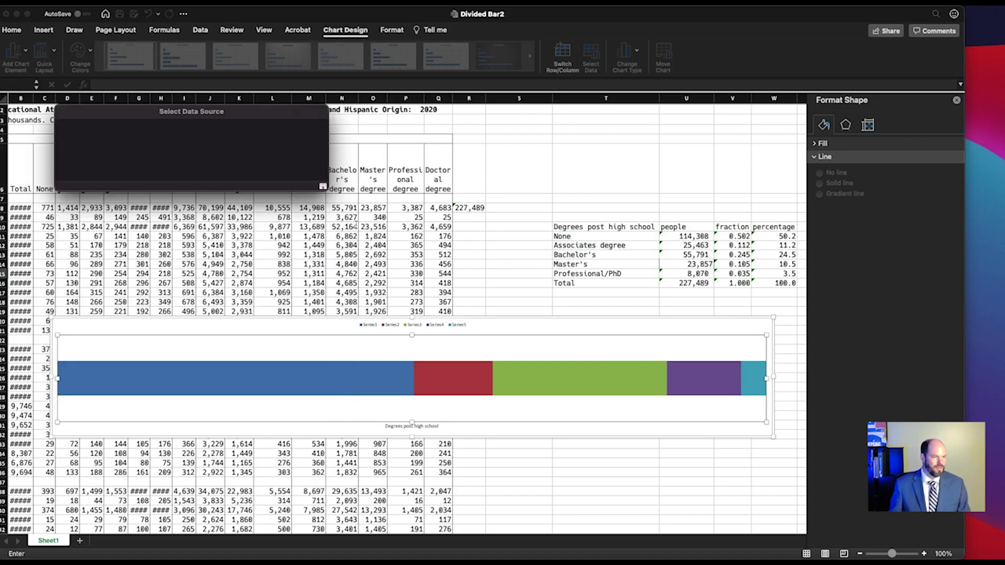
{"action": "left_click", "coordinate": [571, 255]}
{"action": "key", "text": "Return"}
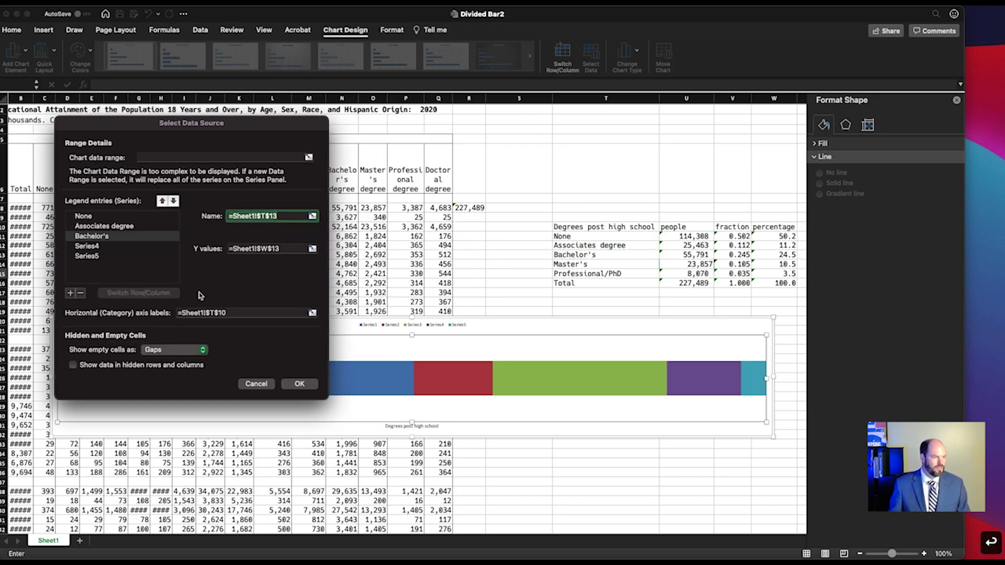
- Name the fourth and fifth series Master's (T14) and Professional/PhD (T15), then apply
{"action": "left_click", "coordinate": [137, 246]}
{"action": "left_click", "coordinate": [313, 217]}
{"action": "left_click", "coordinate": [590, 263]}
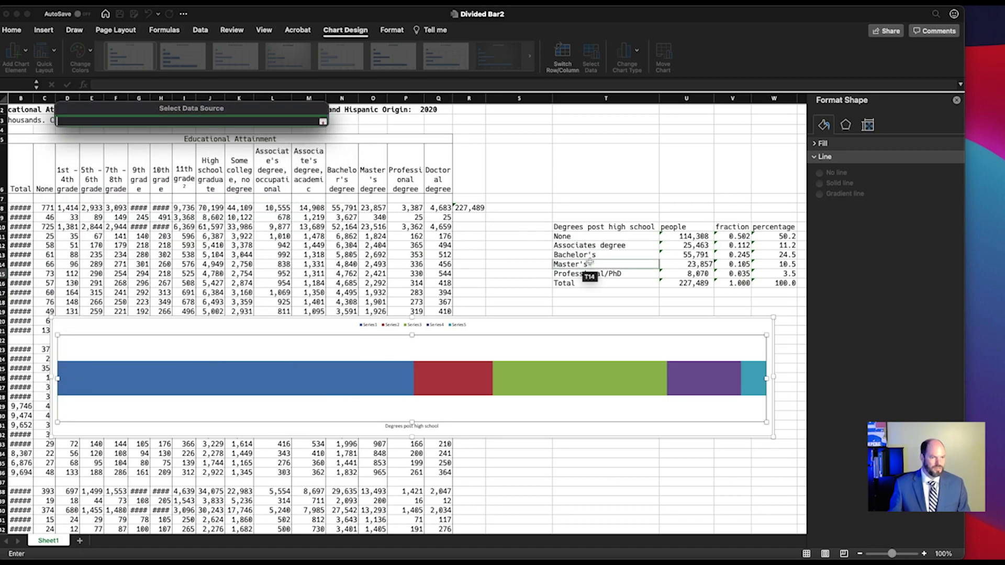
{"action": "key", "text": "Return"}
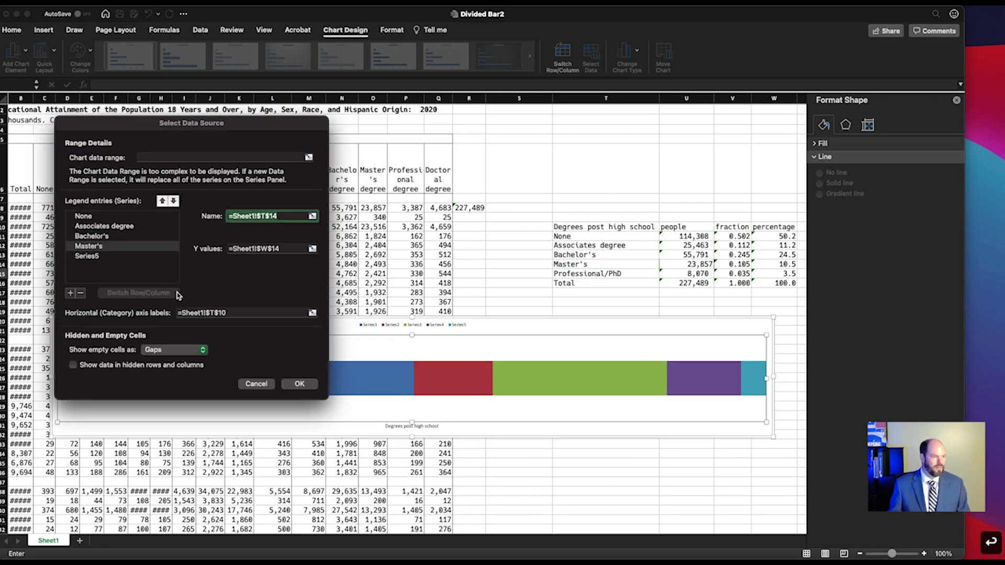
{"action": "left_click", "coordinate": [126, 257]}
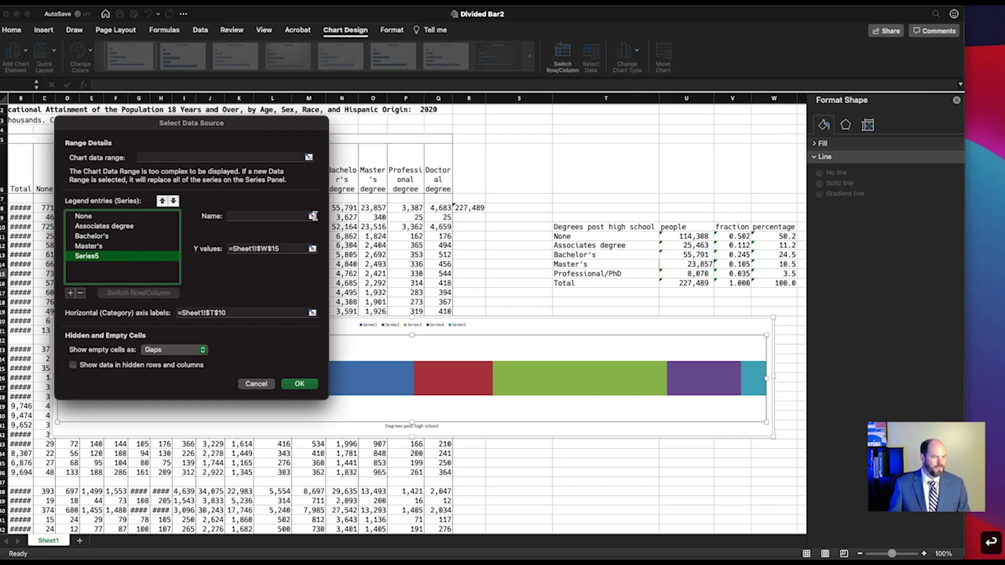
{"action": "left_click", "coordinate": [313, 217]}
{"action": "left_click", "coordinate": [589, 273]}
{"action": "key", "text": "Return"}
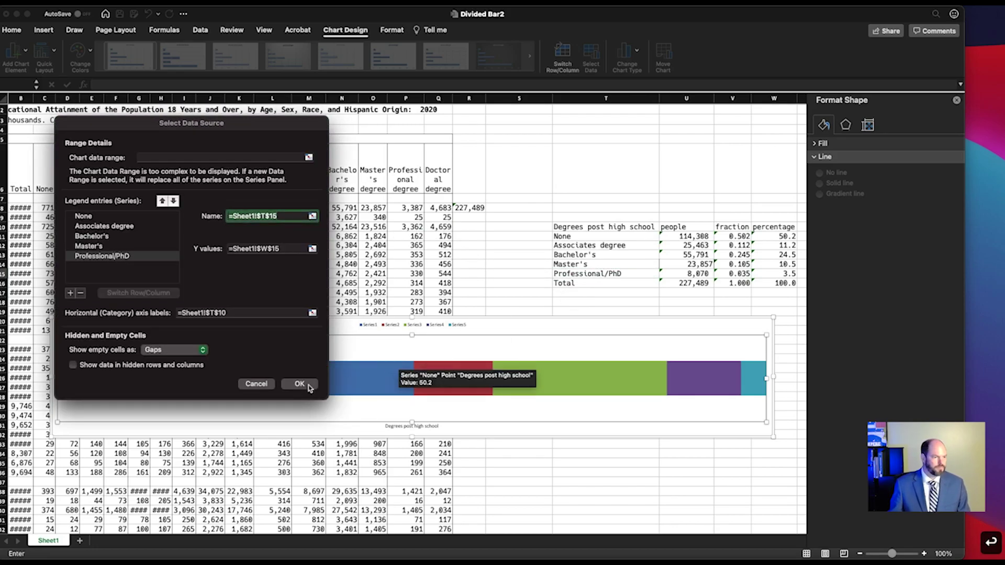
{"action": "left_click", "coordinate": [300, 385]}
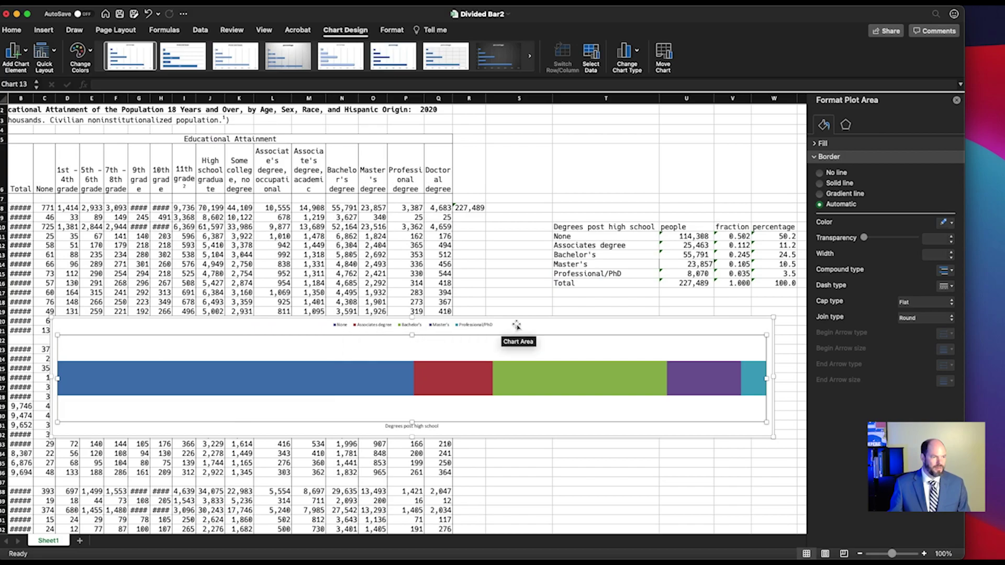
- Compare Quick Layouts, then apply the one with chart title, axis titles and category-percentage labels
{"action": "left_click", "coordinate": [44, 52]}
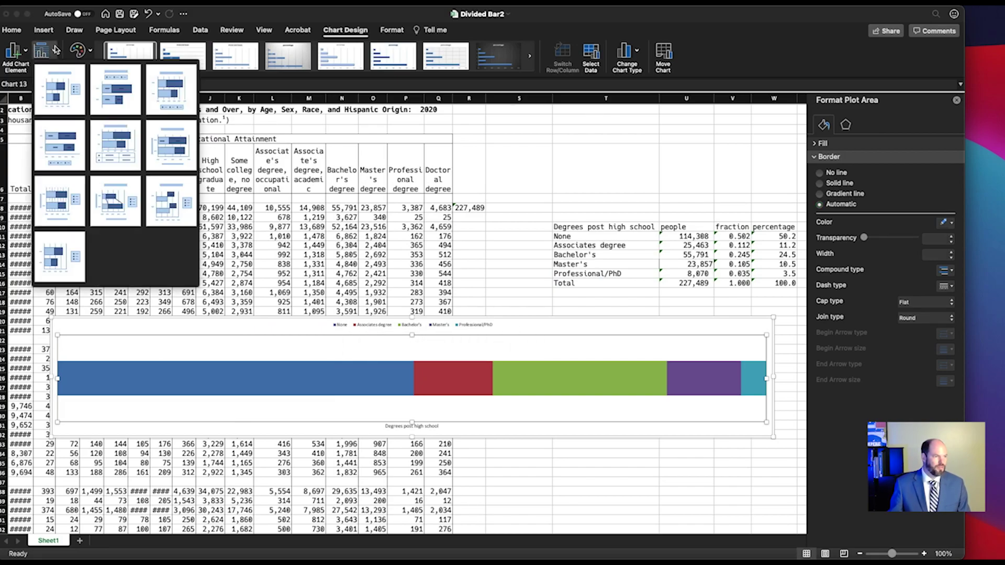
{"action": "left_click", "coordinate": [67, 146]}
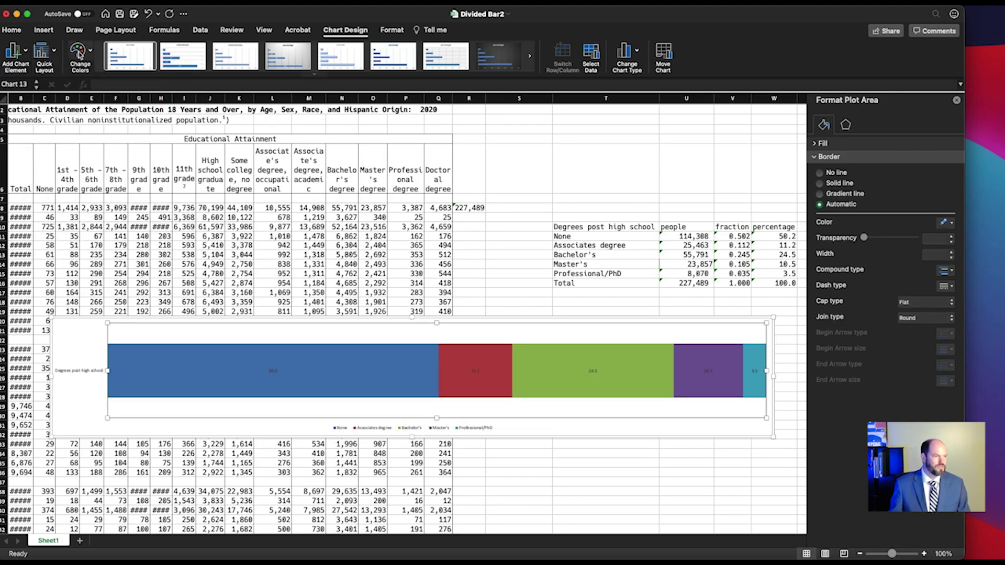
{"action": "left_click", "coordinate": [55, 51]}
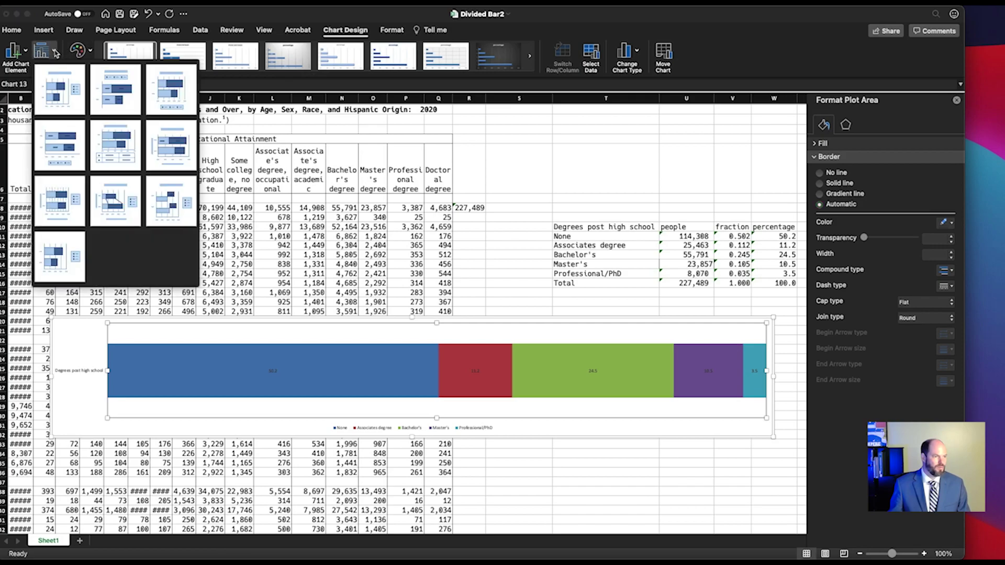
{"action": "left_click", "coordinate": [174, 152]}
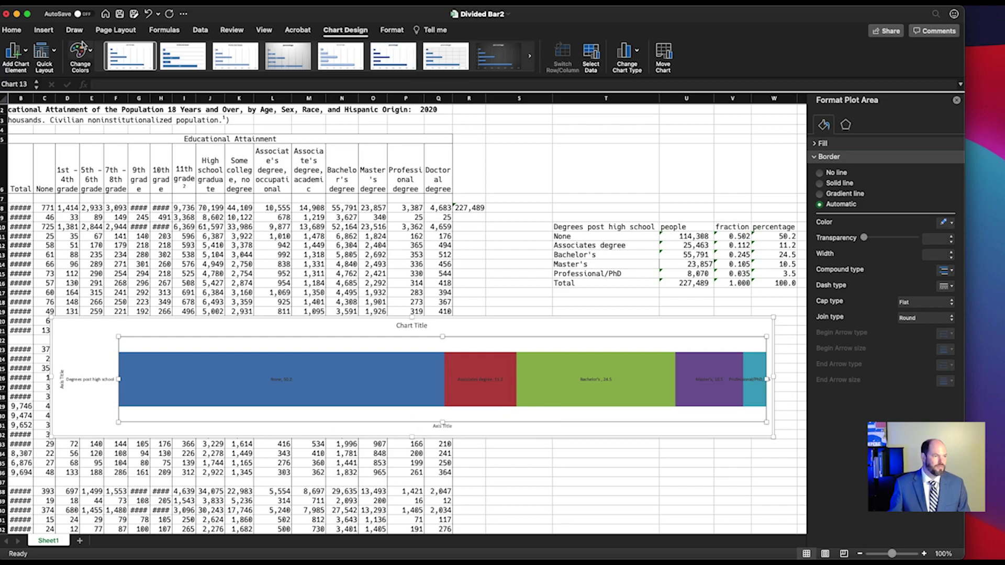
{"action": "left_click", "coordinate": [54, 52]}
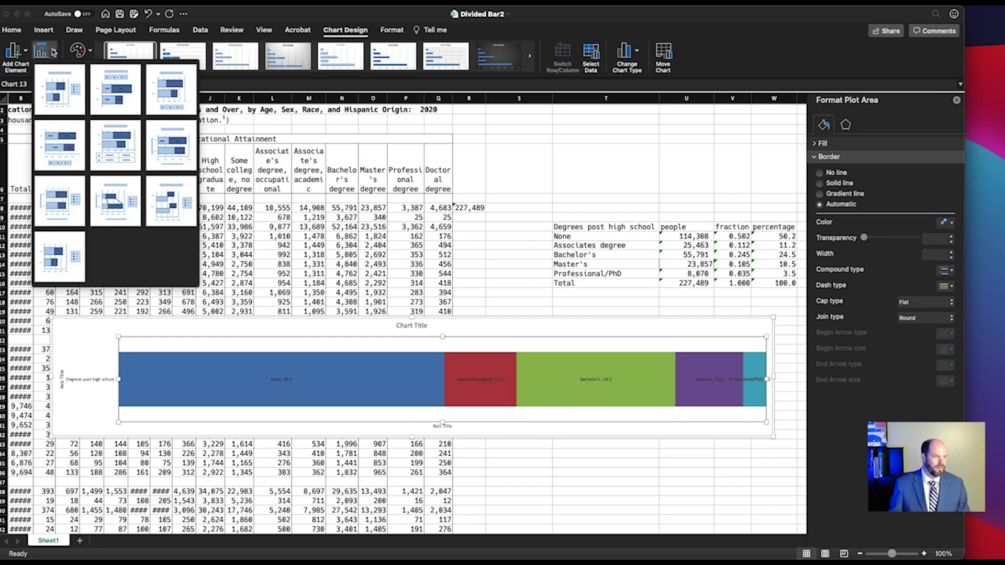
{"action": "left_click", "coordinate": [128, 93]}
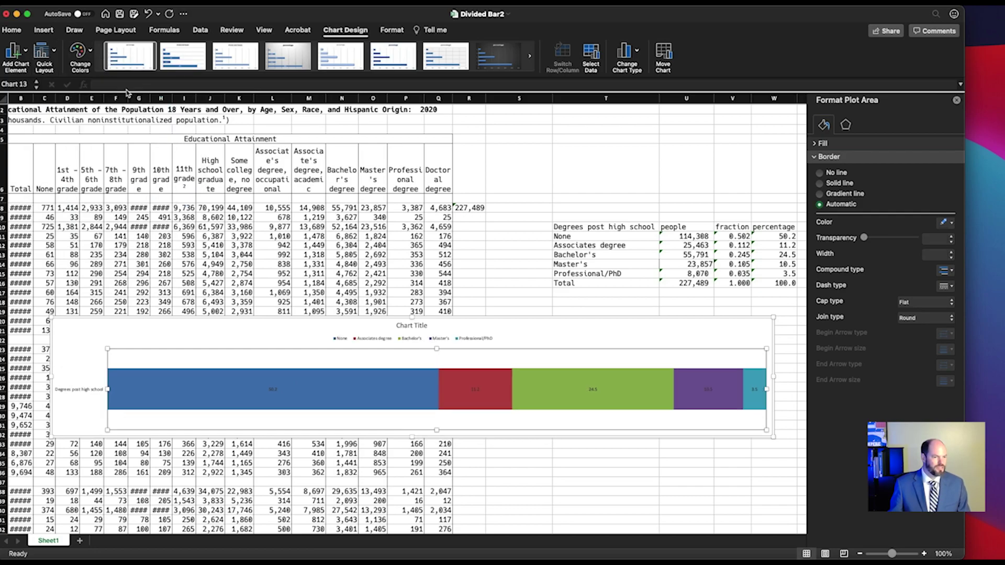
{"action": "left_click", "coordinate": [54, 51]}
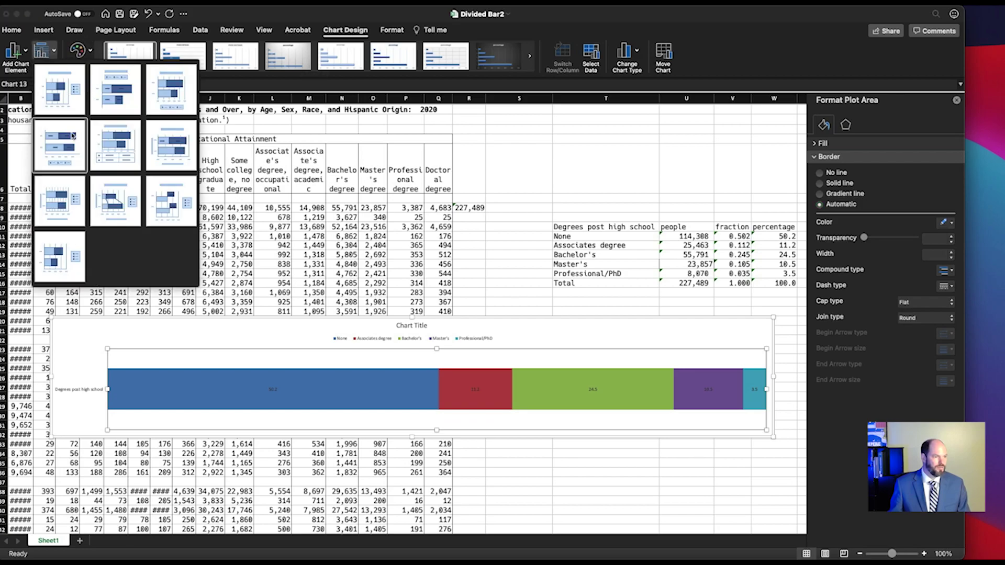
{"action": "left_click", "coordinate": [76, 149]}
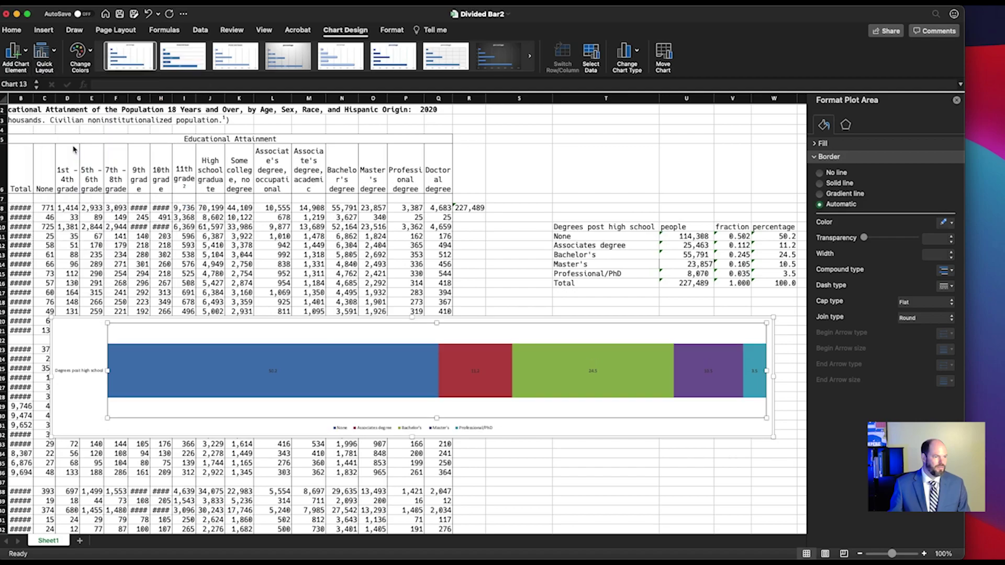
{"action": "left_click", "coordinate": [58, 53]}
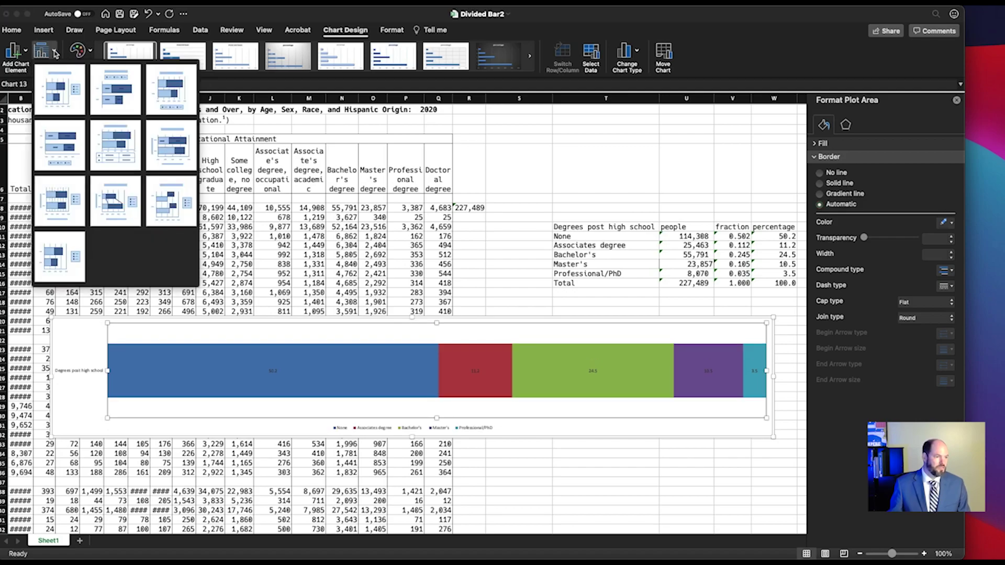
{"action": "left_click", "coordinate": [183, 155]}
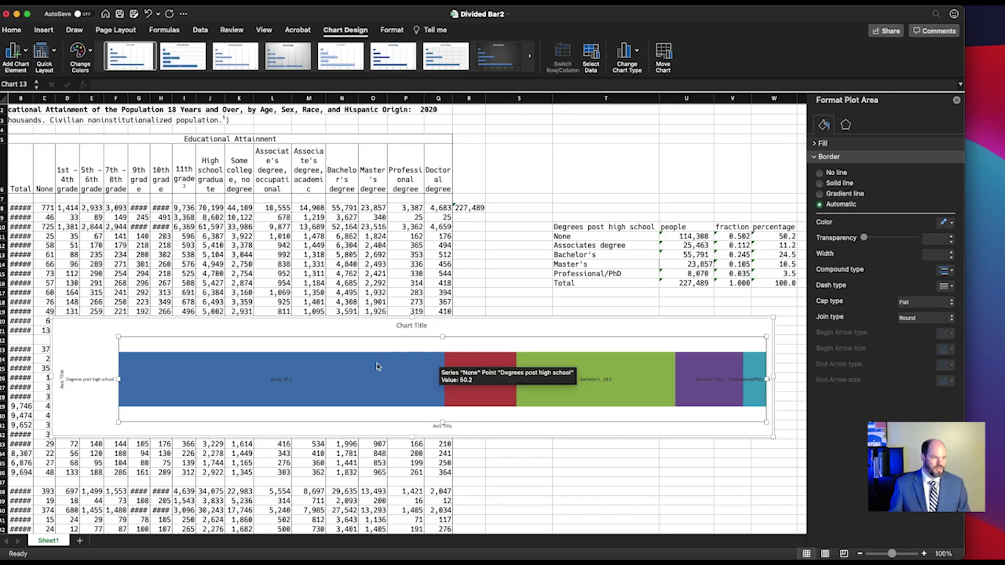
- Delete the percentage values from the None and Associates degree labels
{"action": "left_click", "coordinate": [281, 380]}
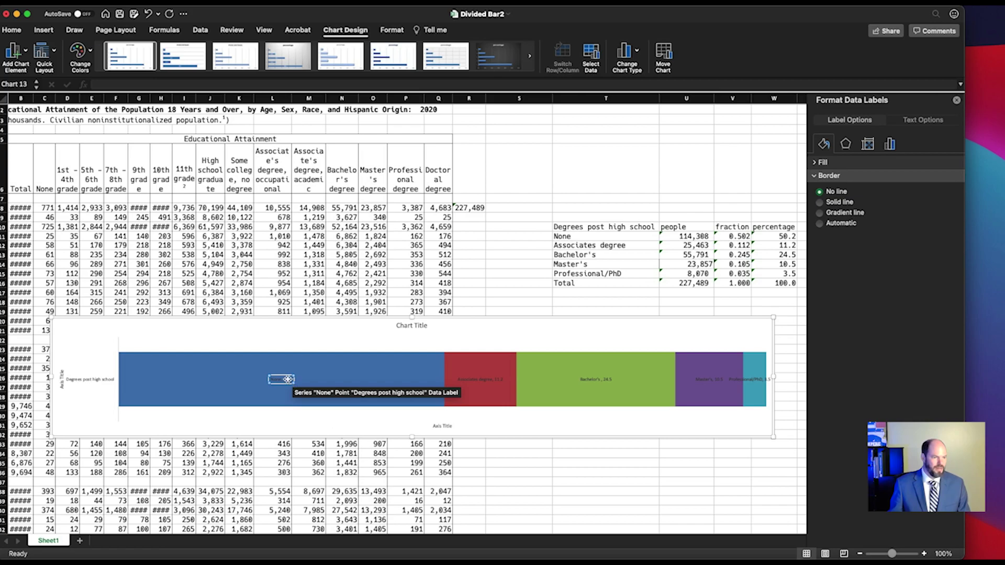
{"action": "left_click", "coordinate": [287, 380]}
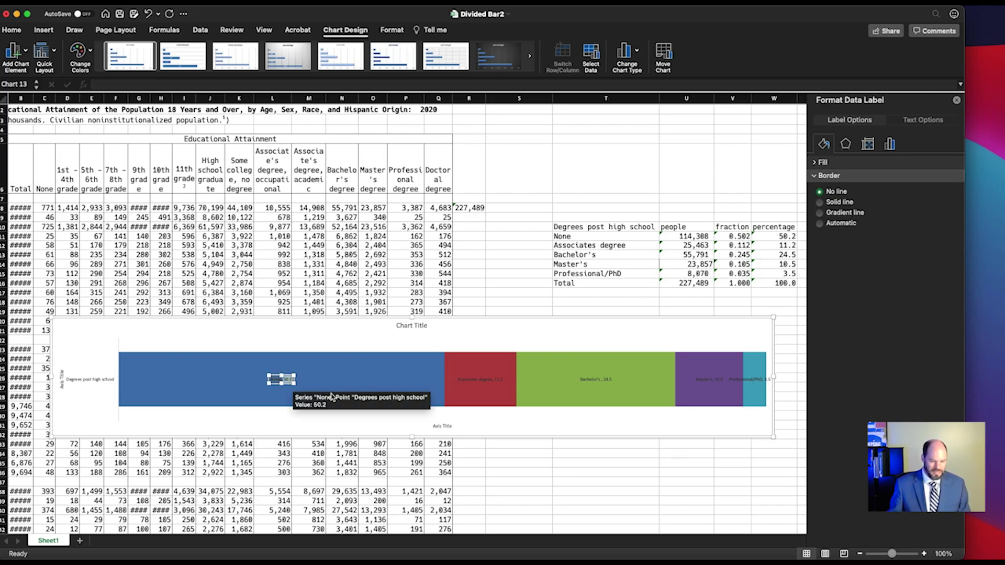
{"action": "key", "text": "Delete"}
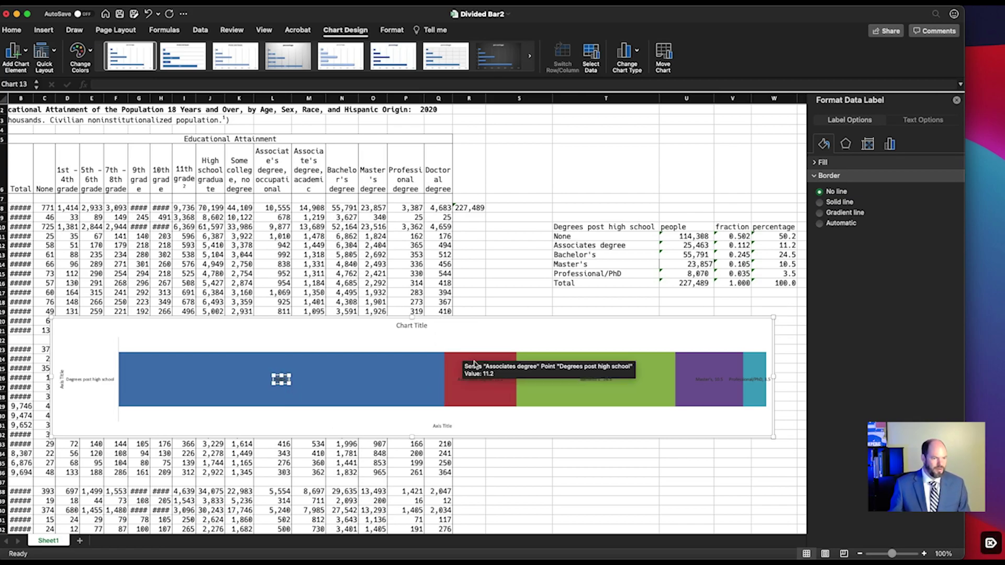
{"action": "left_click", "coordinate": [470, 391]}
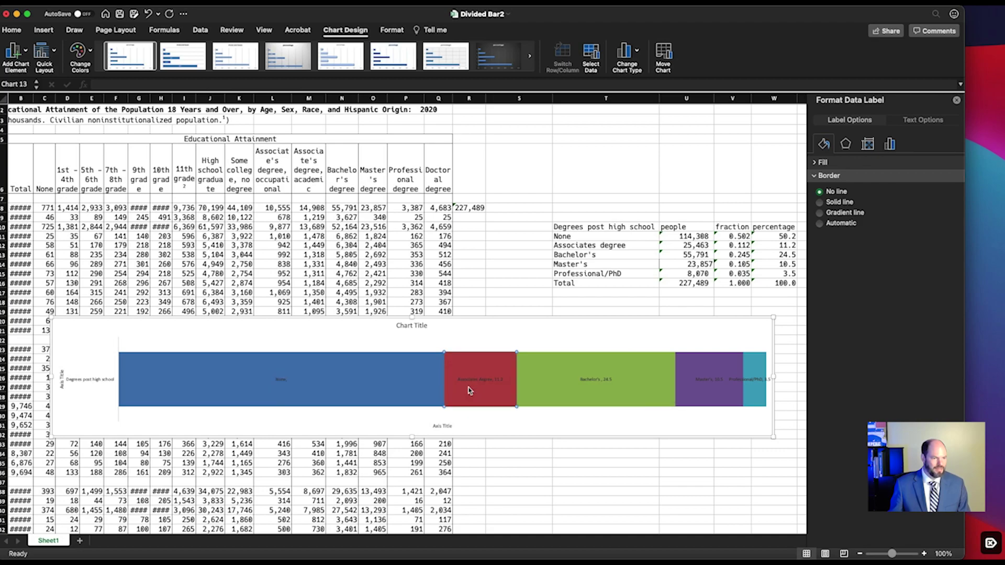
{"action": "left_click", "coordinate": [496, 383]}
{"action": "left_click", "coordinate": [500, 381]}
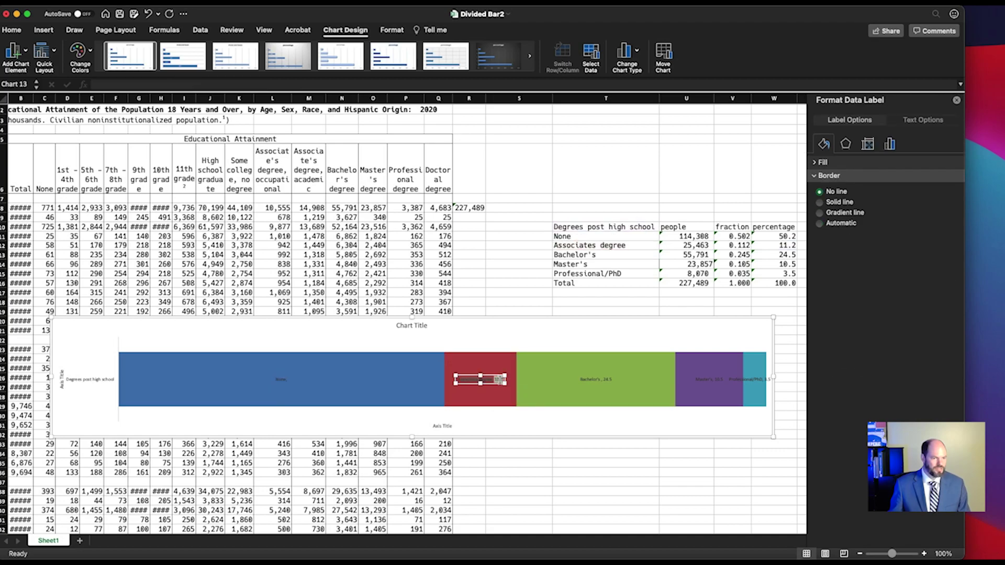
{"action": "key", "text": "Delete"}
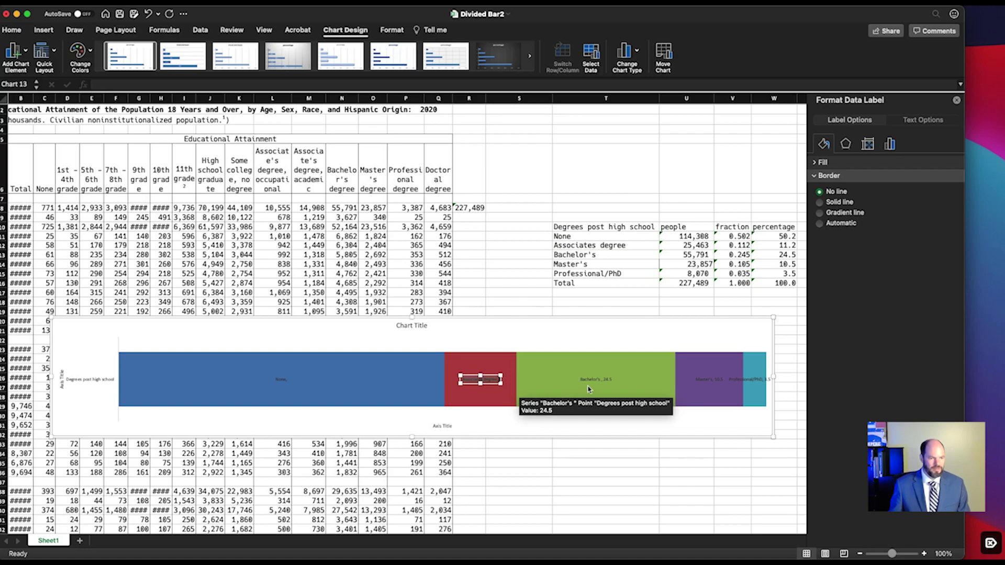
- Delete the values from the Bachelor's, Master's and Professional/PhD labels, then reselect the chart
{"action": "left_click", "coordinate": [608, 379]}
{"action": "left_click", "coordinate": [609, 378]}
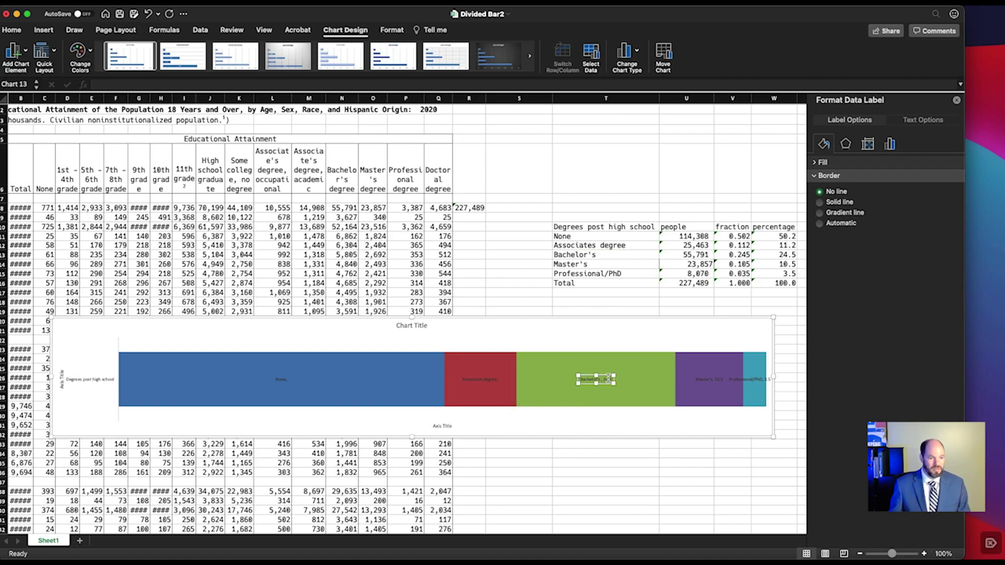
{"action": "key", "text": "BackSpace"}
{"action": "key", "text": "BackSpace"}
{"action": "key", "text": "BackSpace"}
{"action": "key", "text": "BackSpace"}
{"action": "key", "text": "BackSpace"}
{"action": "key", "text": "BackSpace"}
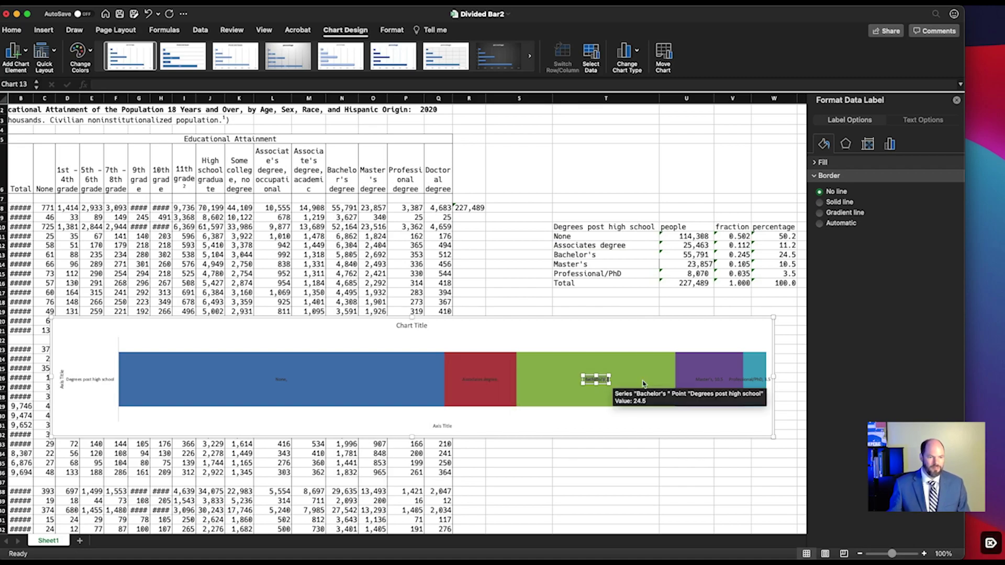
{"action": "left_click", "coordinate": [726, 380]}
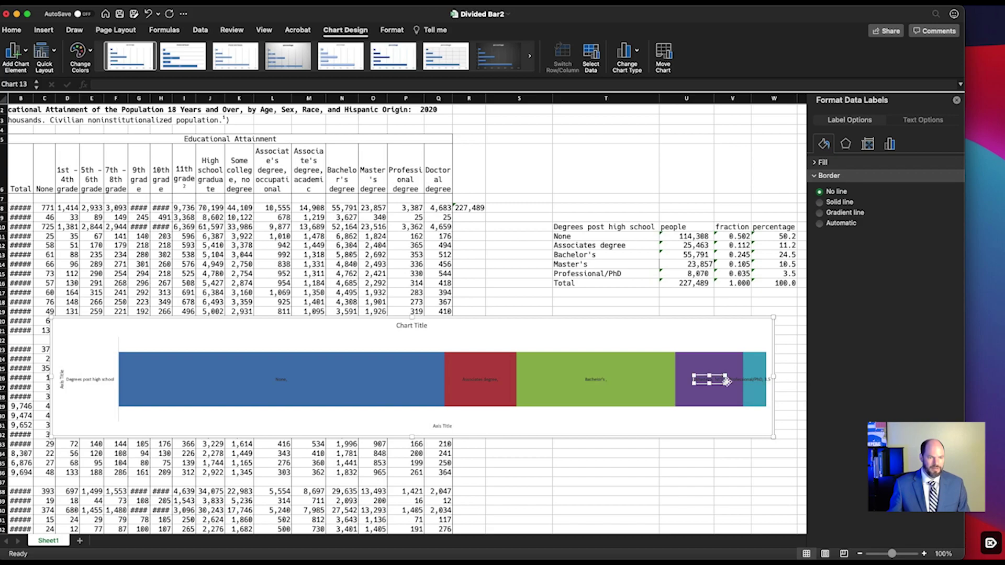
{"action": "left_click", "coordinate": [719, 379]}
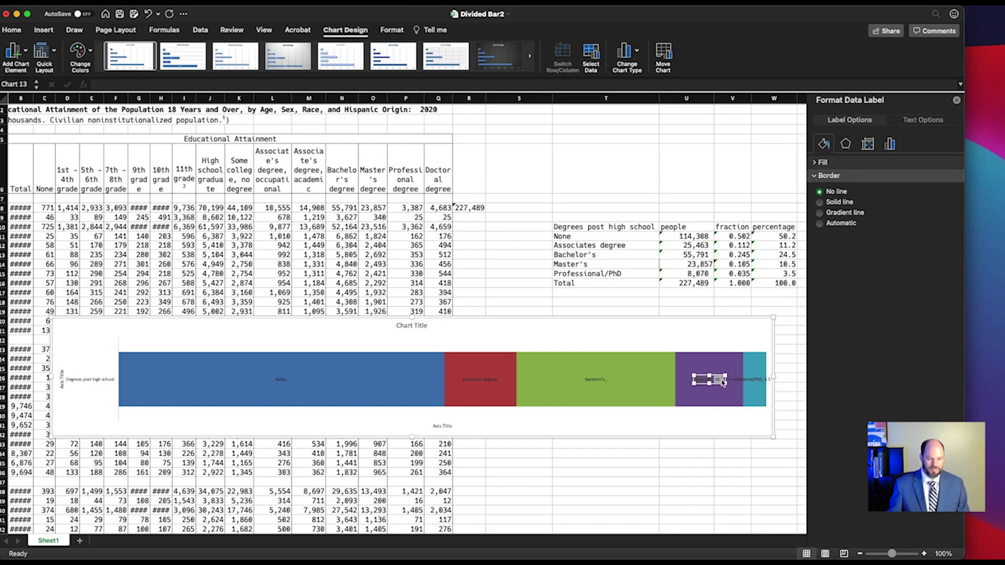
{"action": "key", "text": "BackSpace"}
{"action": "left_click", "coordinate": [752, 380]}
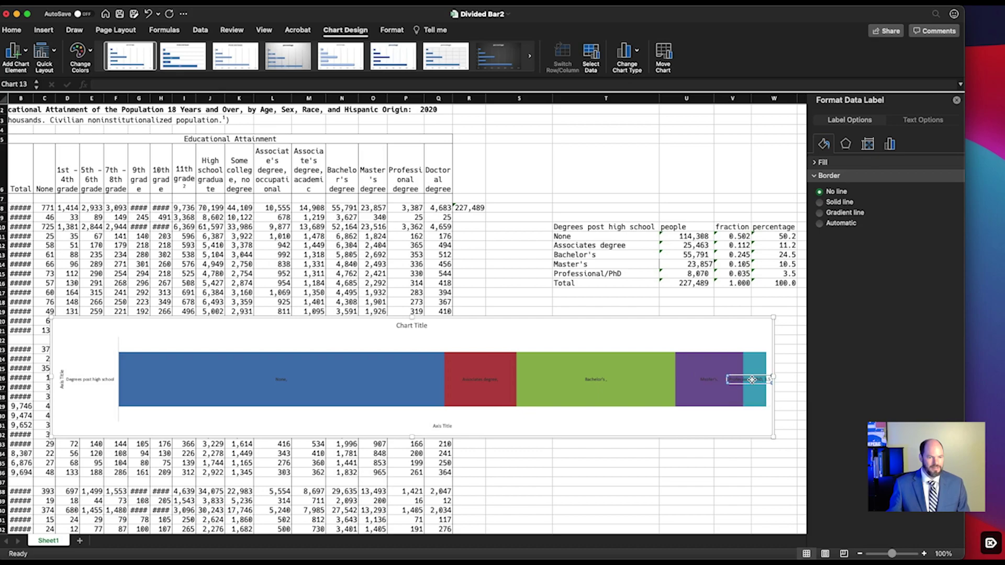
{"action": "left_click", "coordinate": [752, 381]}
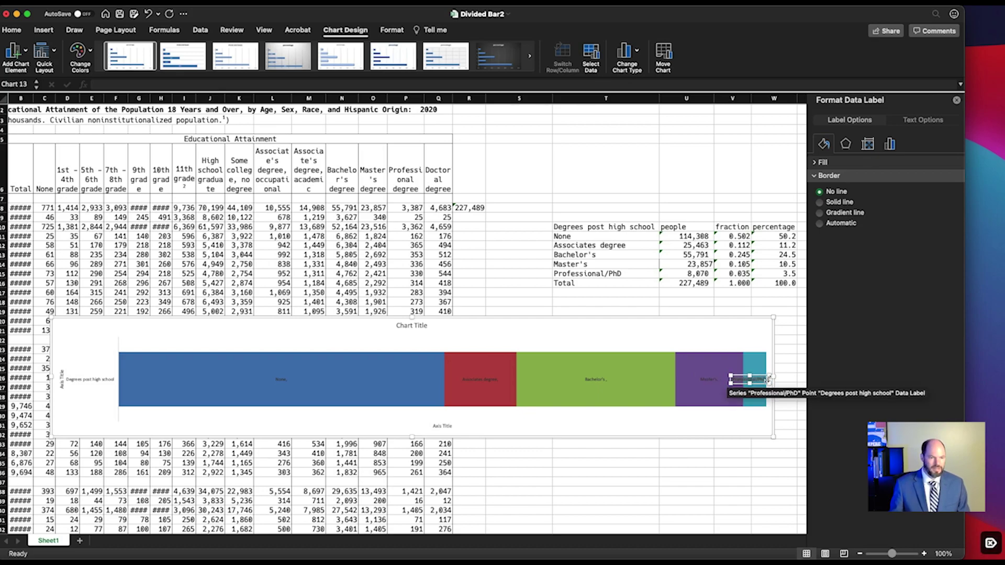
{"action": "left_click", "coordinate": [639, 335]}
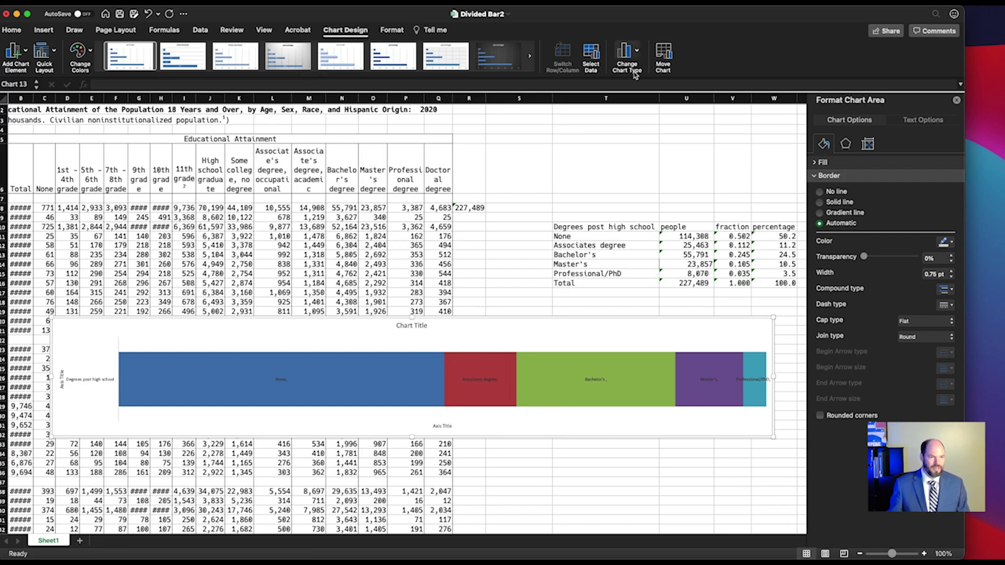
- Change the chart type to a stacked column chart
{"action": "left_click", "coordinate": [638, 52]}
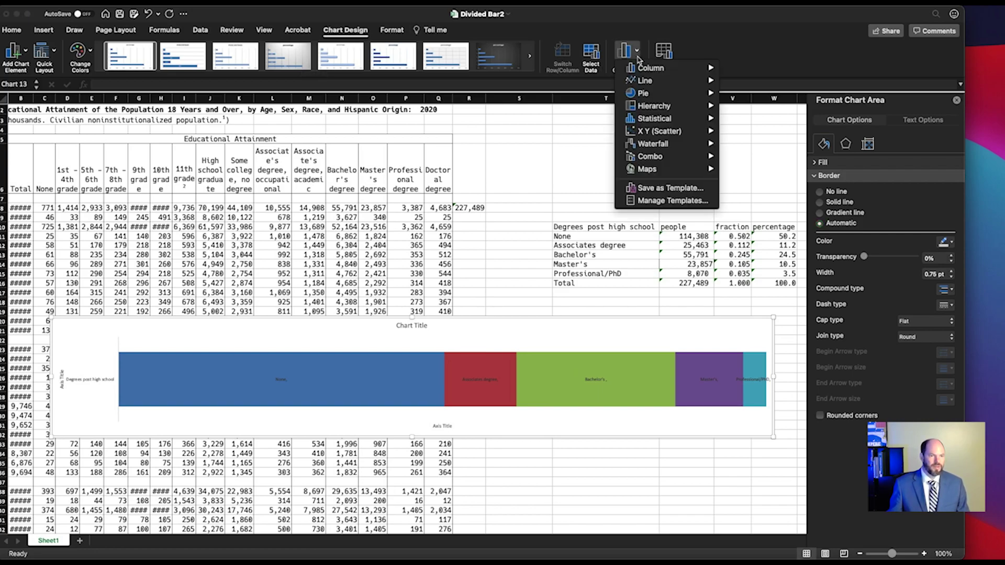
{"action": "mouse_move", "coordinate": [645, 72]}
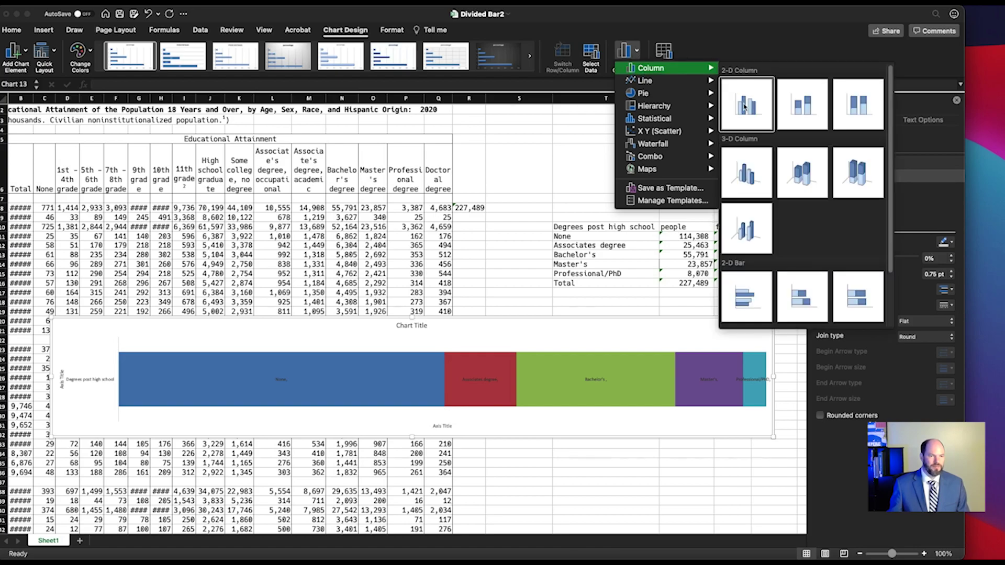
{"action": "left_click", "coordinate": [815, 112]}
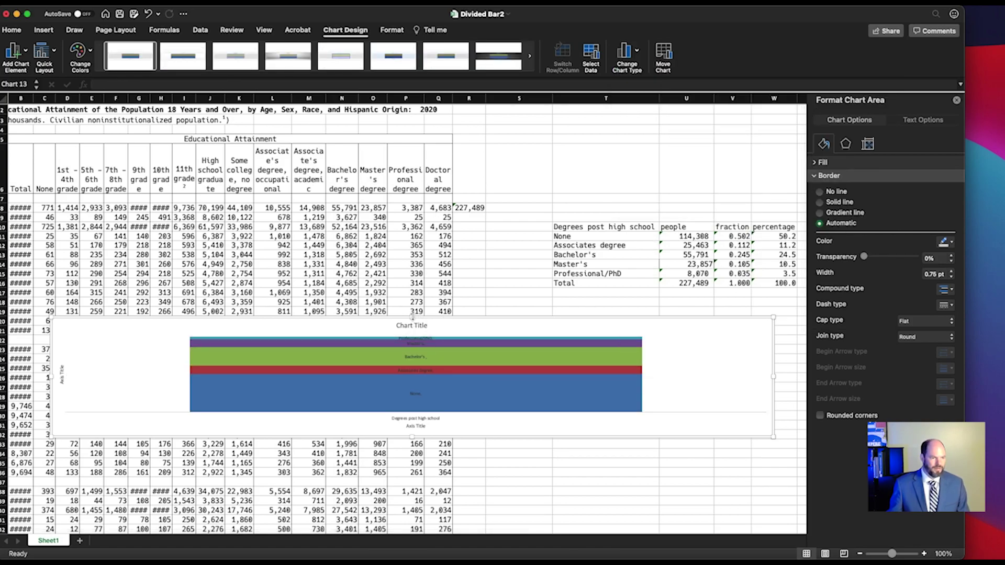
- Resize the chart into a tall, narrow shape over the table
{"action": "left_click_drag", "start_coordinate": [412, 317], "coordinate": [412, 141]}
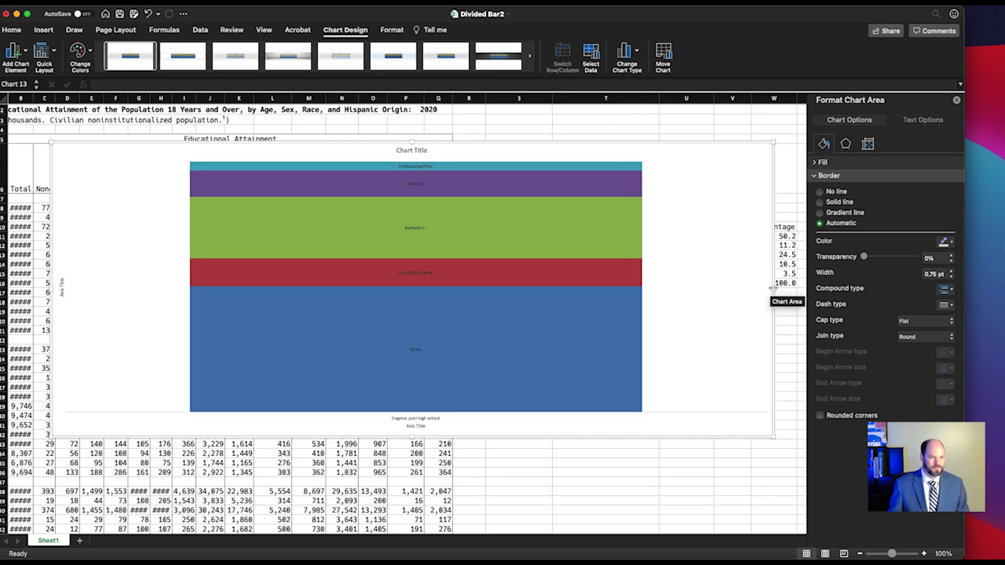
{"action": "left_click_drag", "start_coordinate": [773, 289], "coordinate": [252, 289]}
{"action": "left_click_drag", "start_coordinate": [152, 439], "coordinate": [152, 521]}
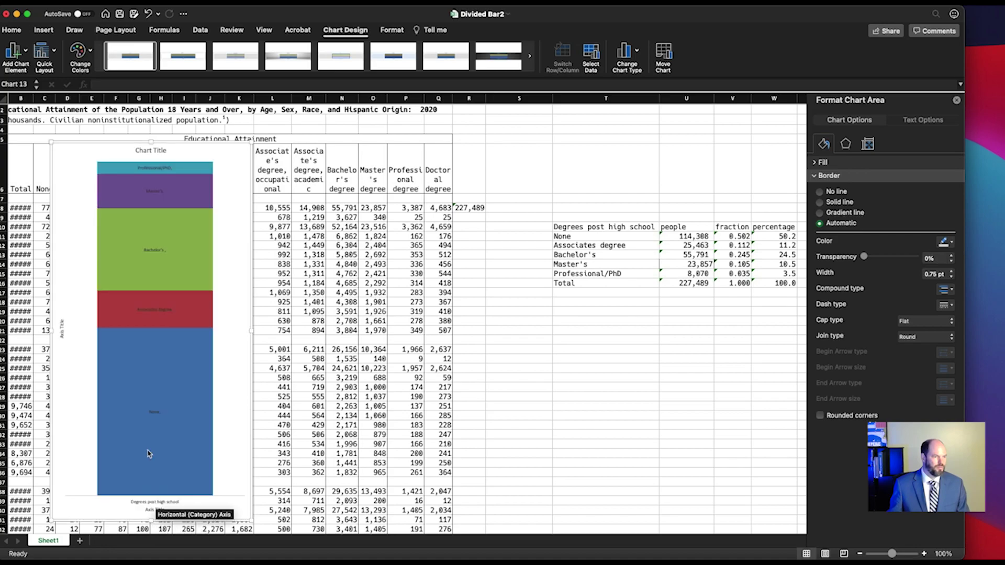
- Set the Professional/PhD label to 18 pt and widen it onto one line
{"action": "left_click", "coordinate": [155, 168]}
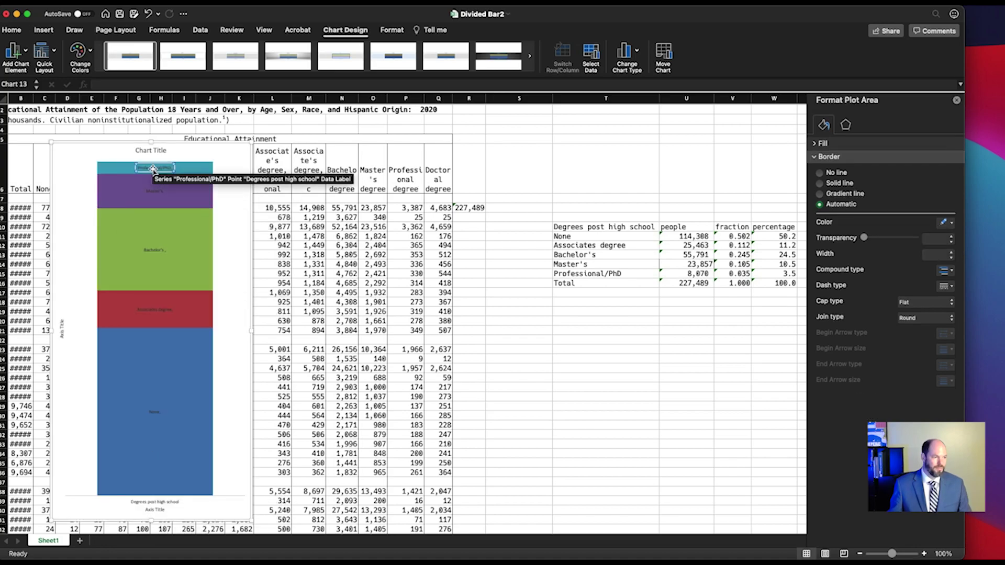
{"action": "left_click", "coordinate": [21, 31]}
{"action": "left_click", "coordinate": [158, 49]}
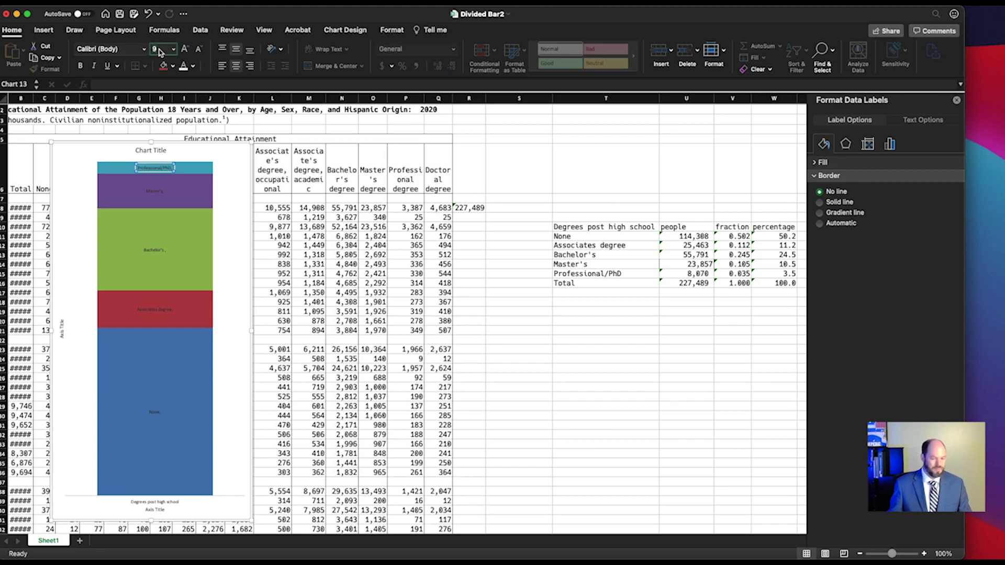
{"action": "type", "text": "18"}
{"action": "key", "text": "Return"}
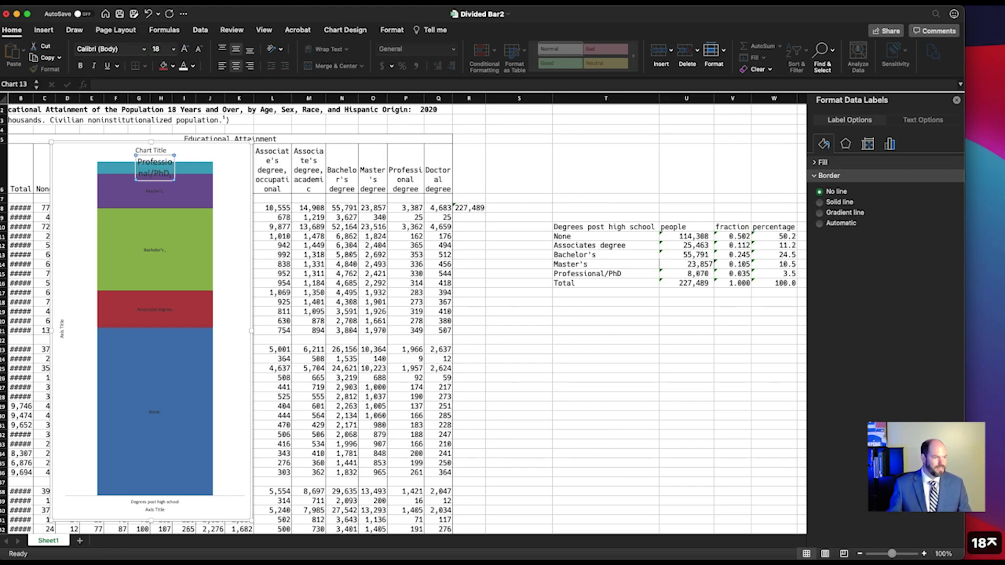
{"action": "left_click", "coordinate": [175, 181]}
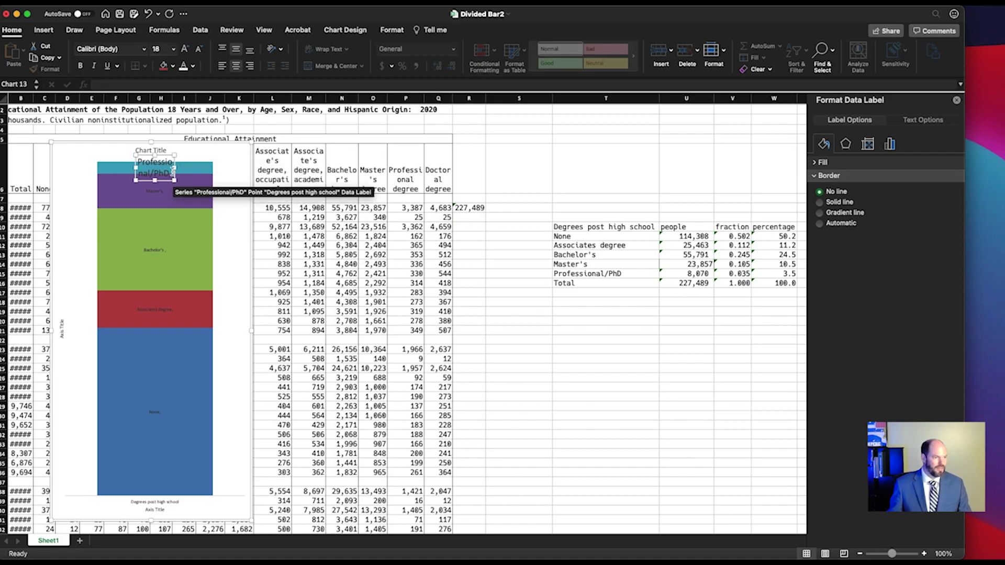
{"action": "left_click_drag", "start_coordinate": [175, 169], "coordinate": [213, 168]}
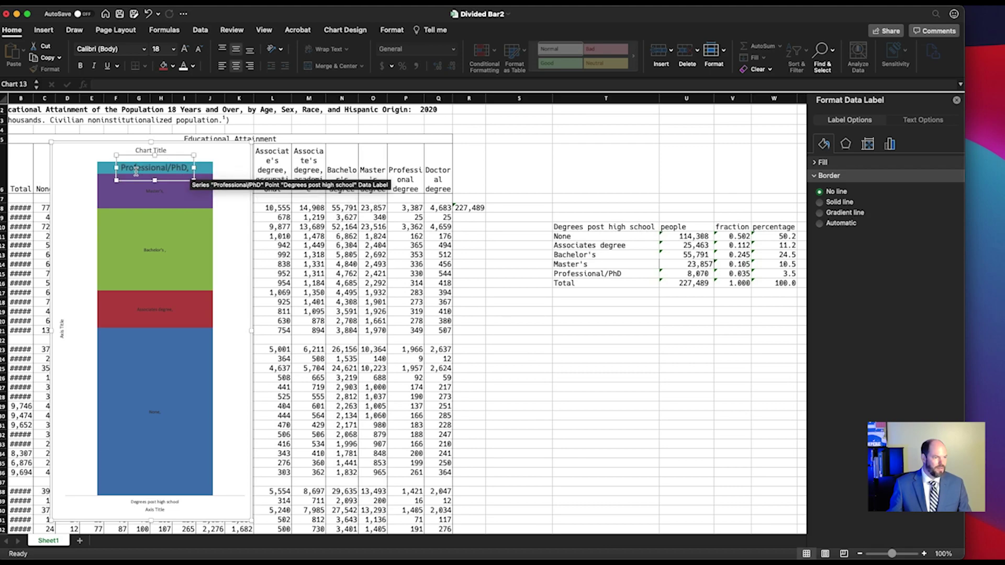
{"action": "left_click", "coordinate": [135, 167]}
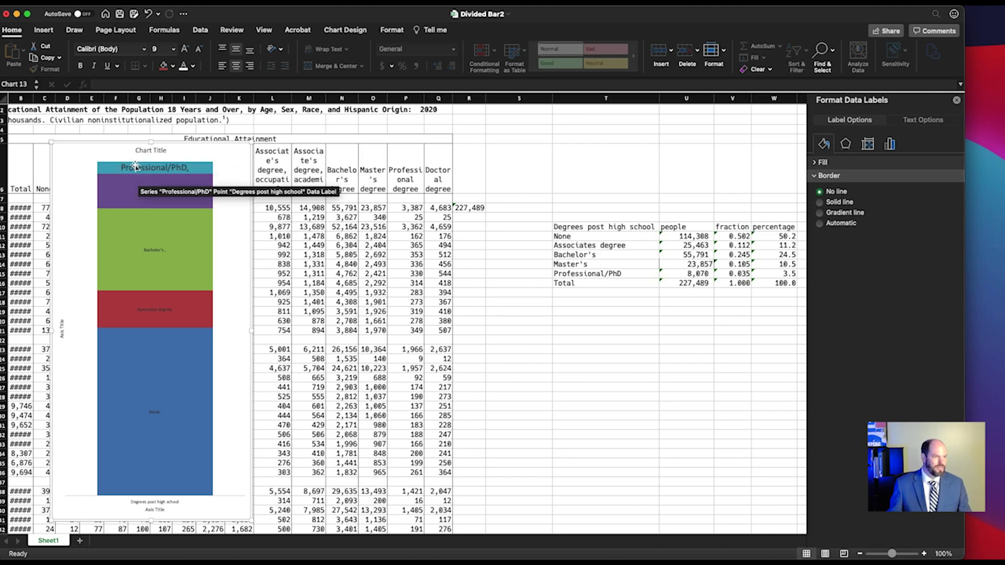
- Set the Master's and Bachelor's labels to 18 pt
{"action": "left_click", "coordinate": [155, 191]}
{"action": "left_click", "coordinate": [160, 48]}
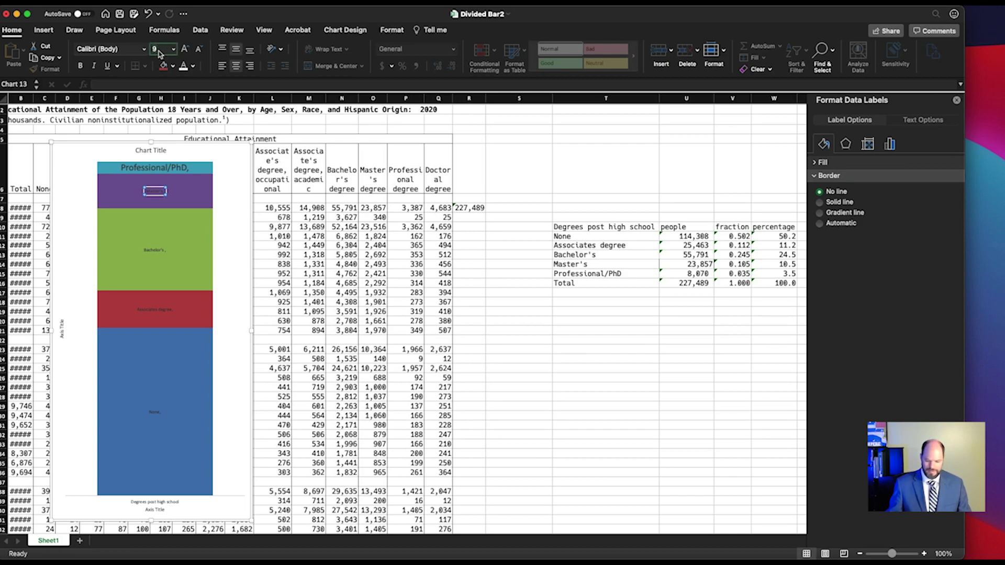
{"action": "type", "text": "18"}
{"action": "key", "text": "Return"}
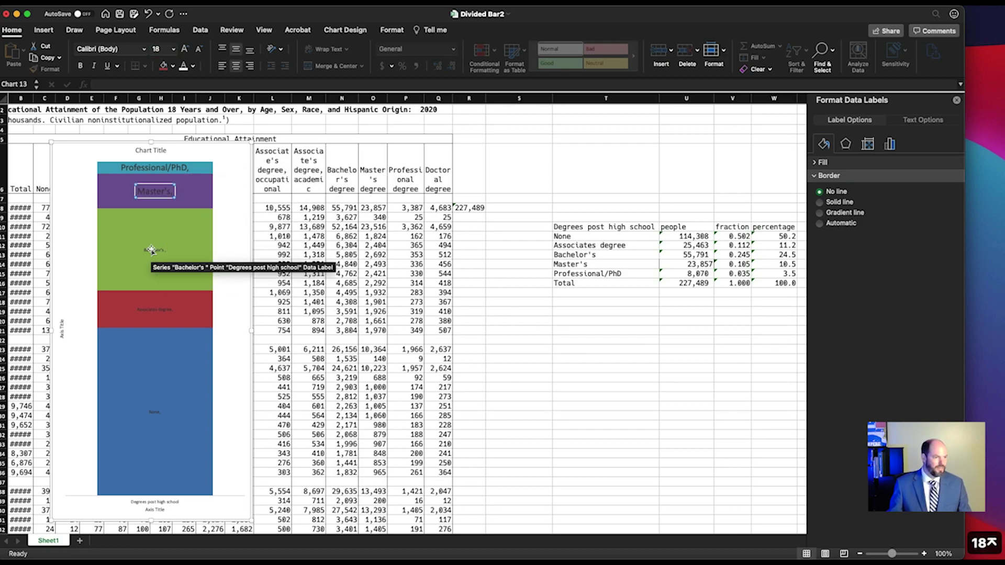
{"action": "left_click", "coordinate": [152, 249]}
{"action": "left_click", "coordinate": [159, 49]}
{"action": "type", "text": "18"}
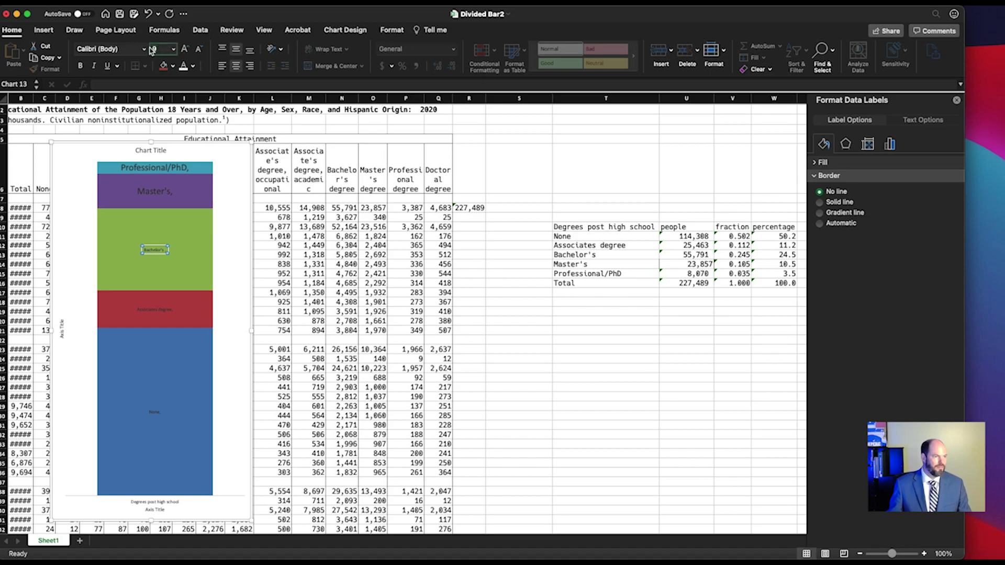
{"action": "key", "text": "Return"}
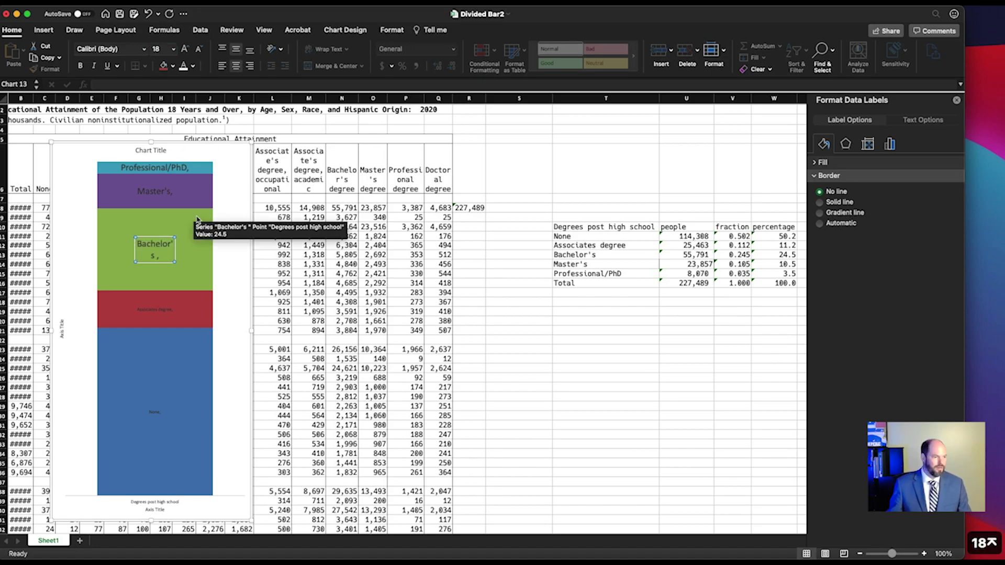
{"action": "left_click", "coordinate": [160, 244]}
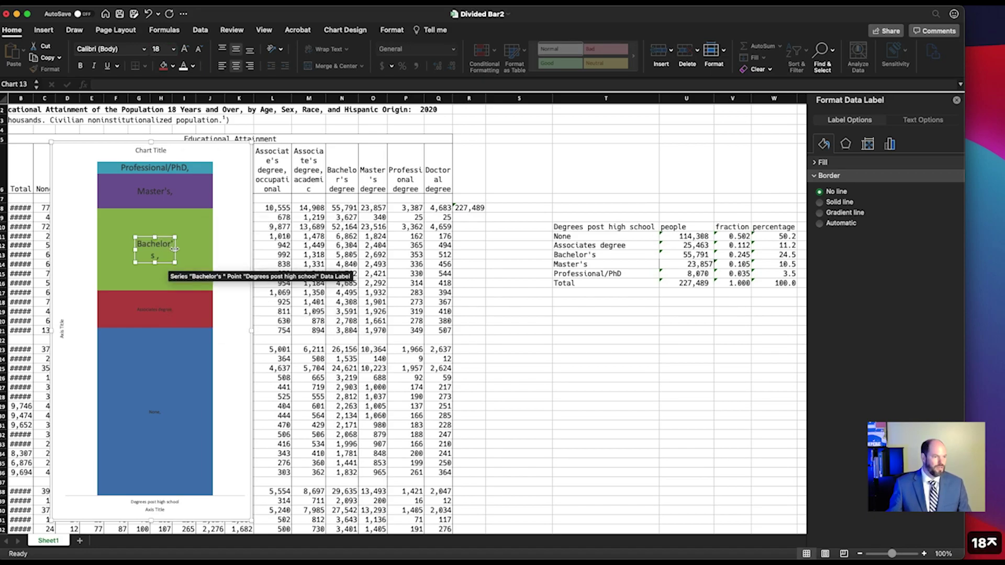
- Set the Associates degree label to 18 pt and widen it onto one line
{"action": "left_click", "coordinate": [155, 309]}
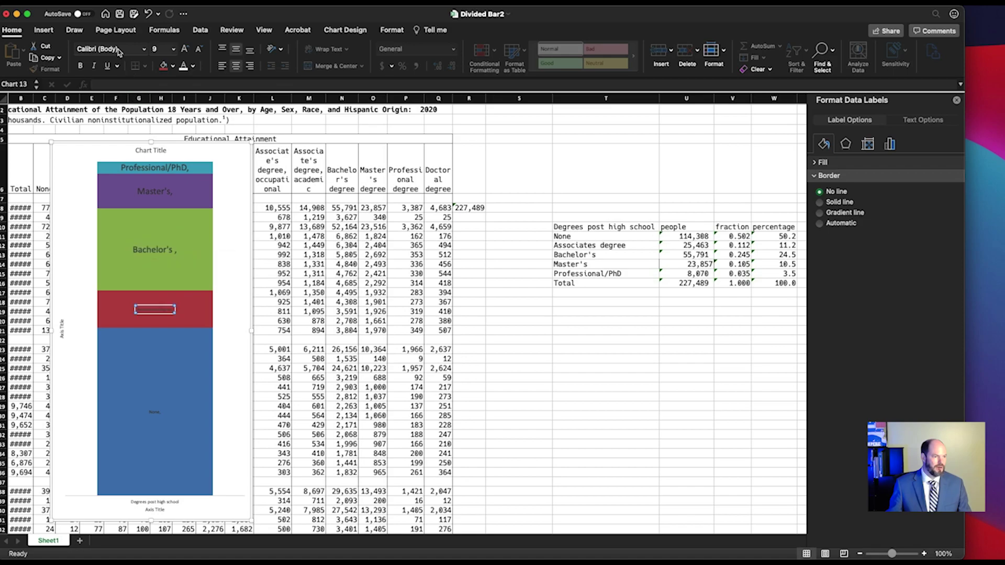
{"action": "left_click", "coordinate": [159, 49]}
{"action": "type", "text": "18"}
{"action": "key", "text": "Return"}
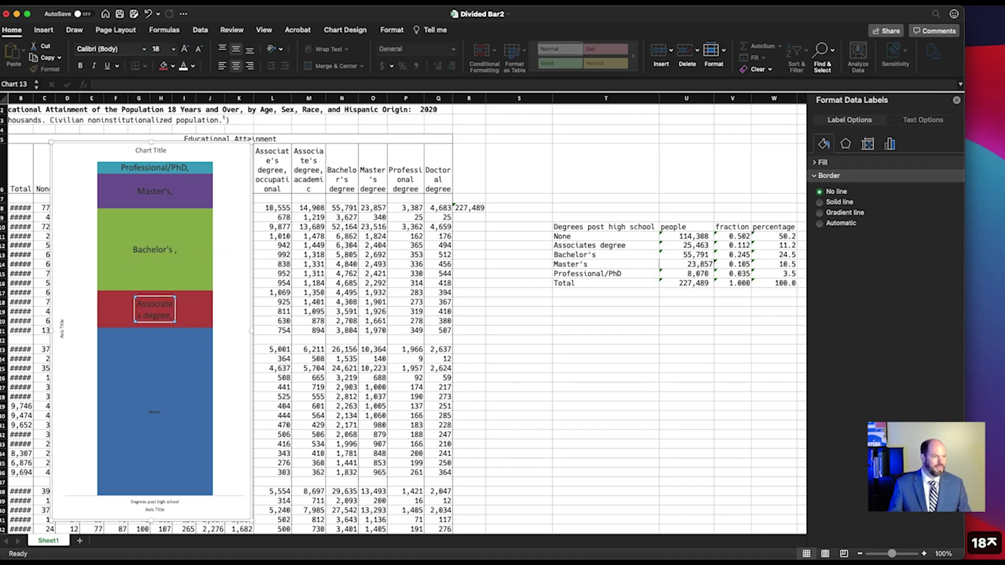
{"action": "left_click", "coordinate": [157, 314]}
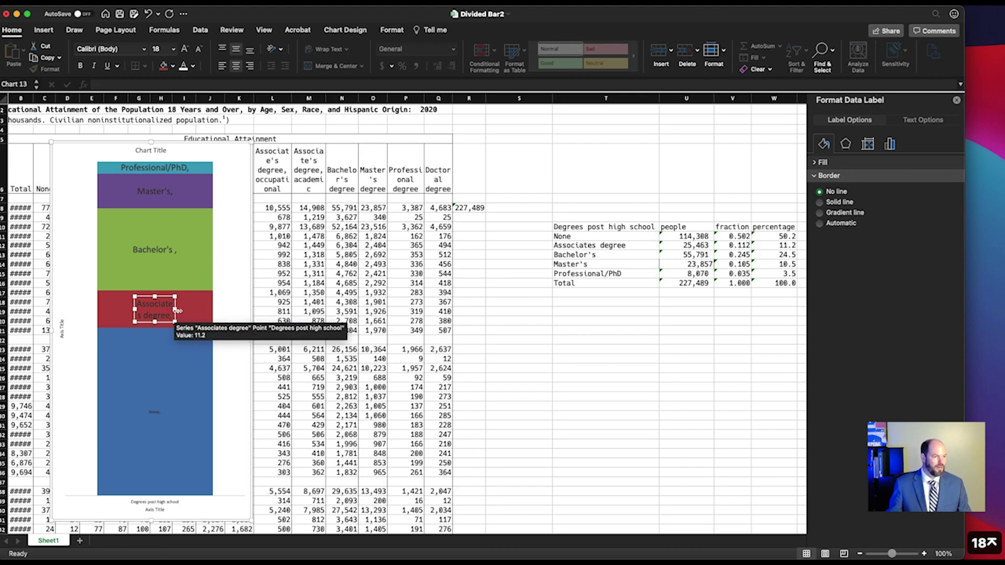
{"action": "left_click_drag", "start_coordinate": [175, 309], "coordinate": [194, 310]}
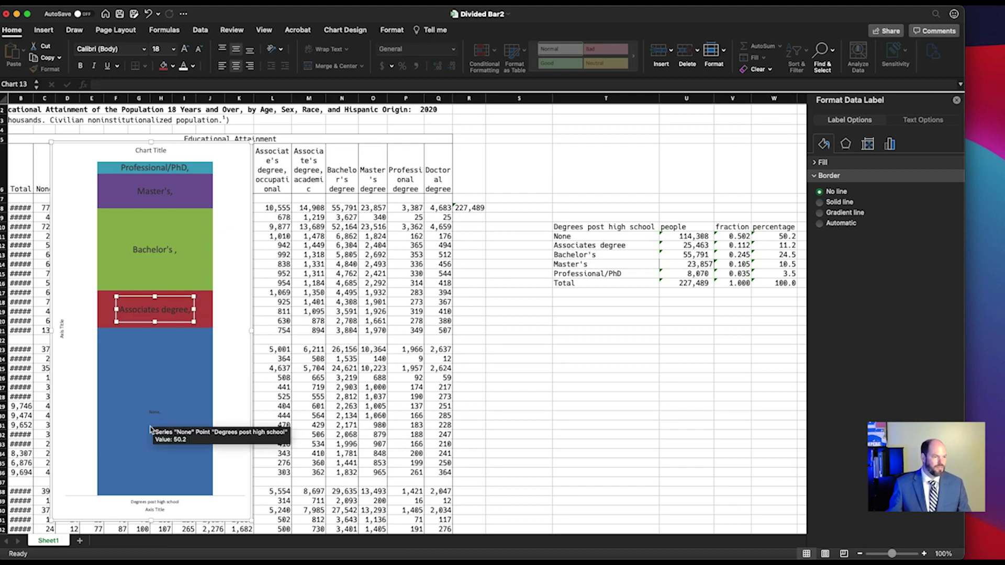
- Set the None label to 18 pt and delete its trailing comma
{"action": "left_click", "coordinate": [155, 413]}
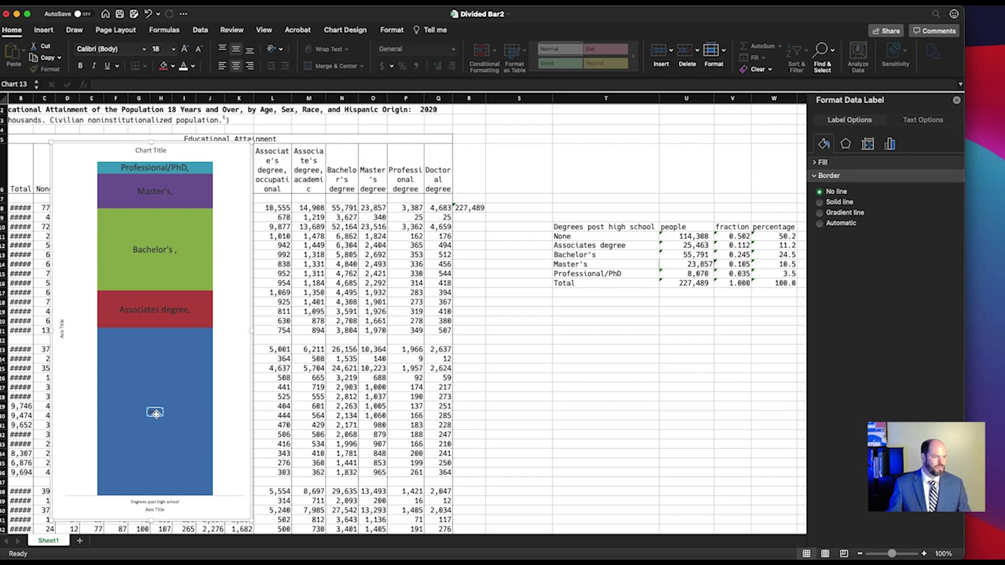
{"action": "left_click", "coordinate": [157, 49]}
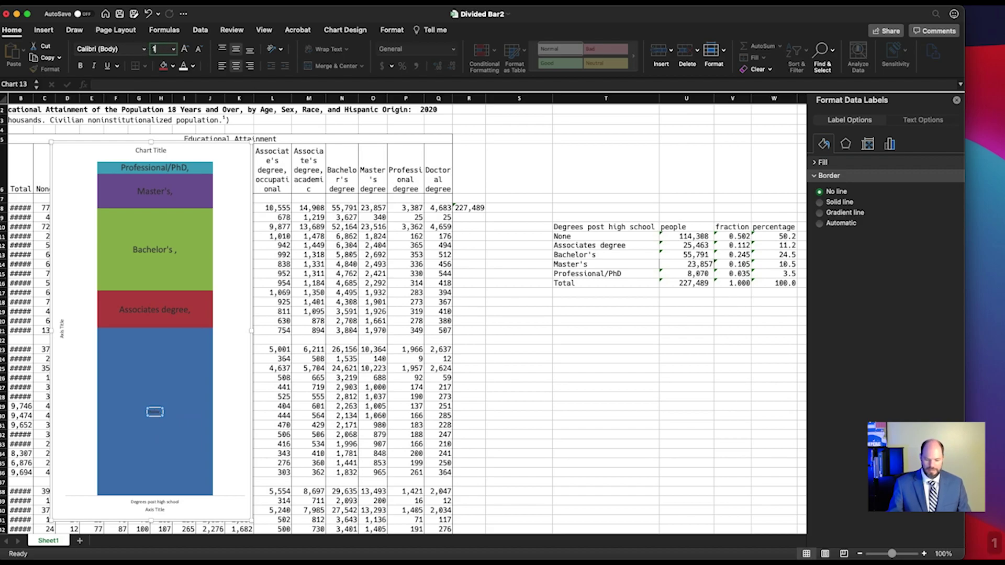
{"action": "type", "text": "18"}
{"action": "key", "text": "Return"}
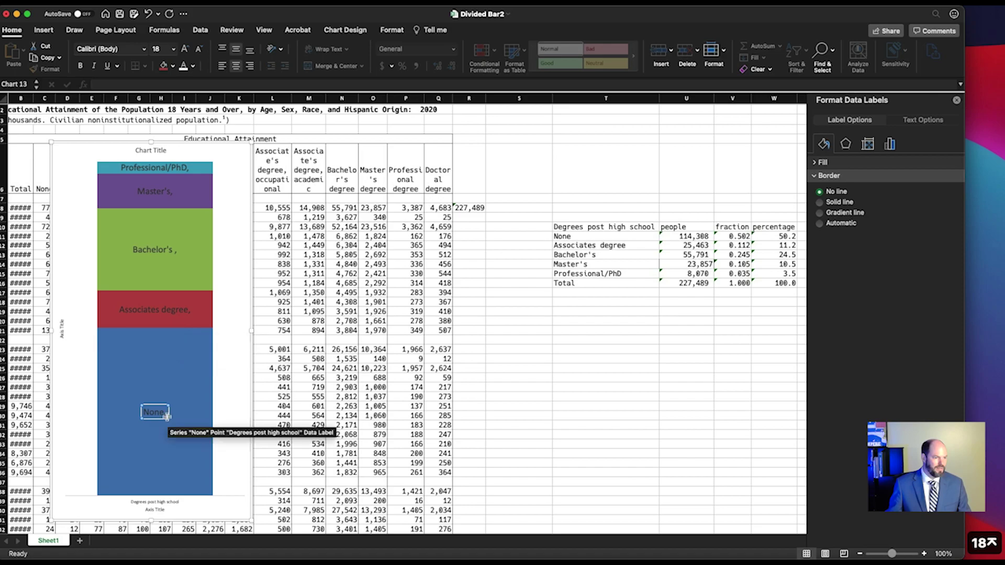
{"action": "left_click", "coordinate": [163, 413]}
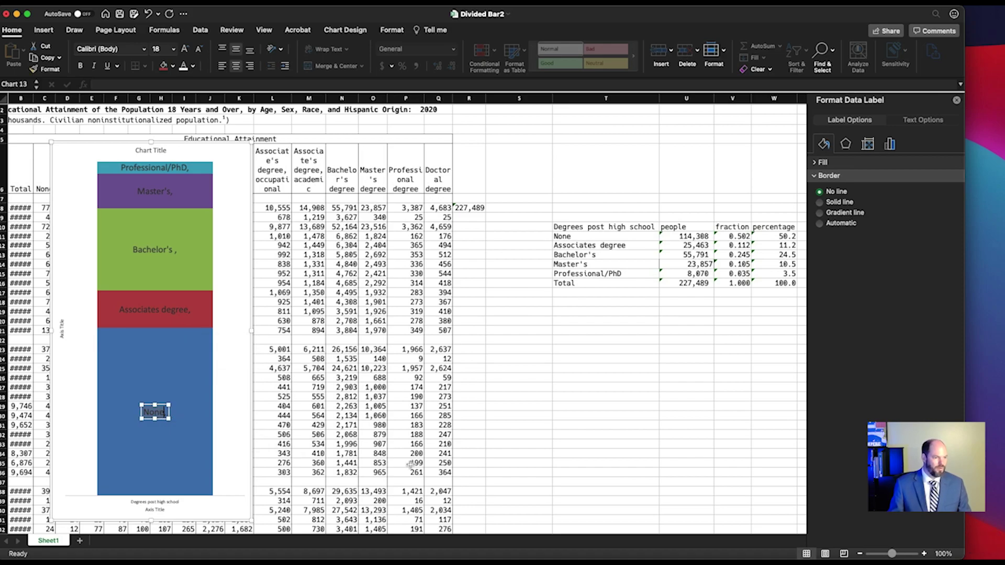
{"action": "key", "text": "BackSpace"}
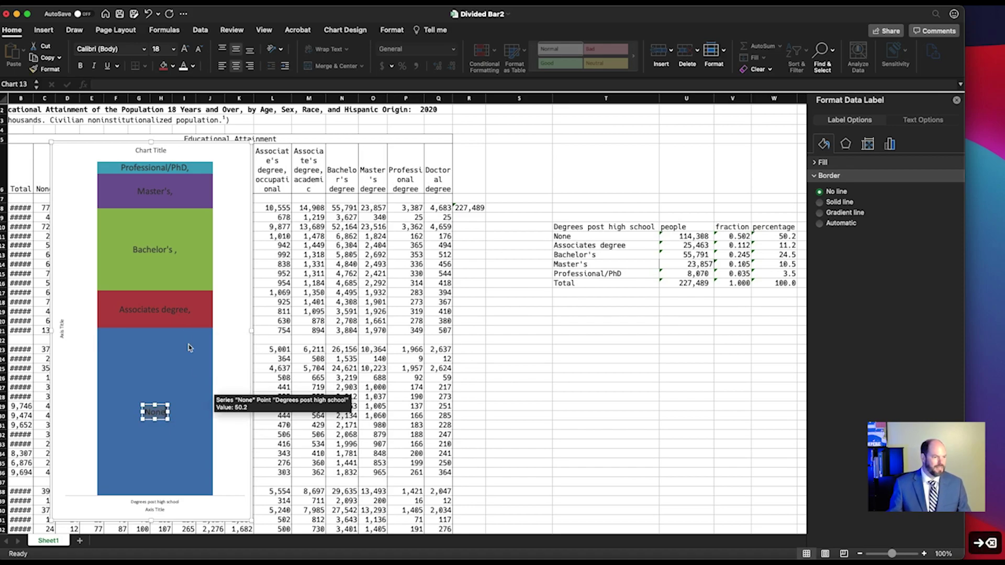
- Delete the trailing comma from the Associates degree label and deselect the chart
{"action": "left_click", "coordinate": [165, 306]}
{"action": "left_click", "coordinate": [175, 309]}
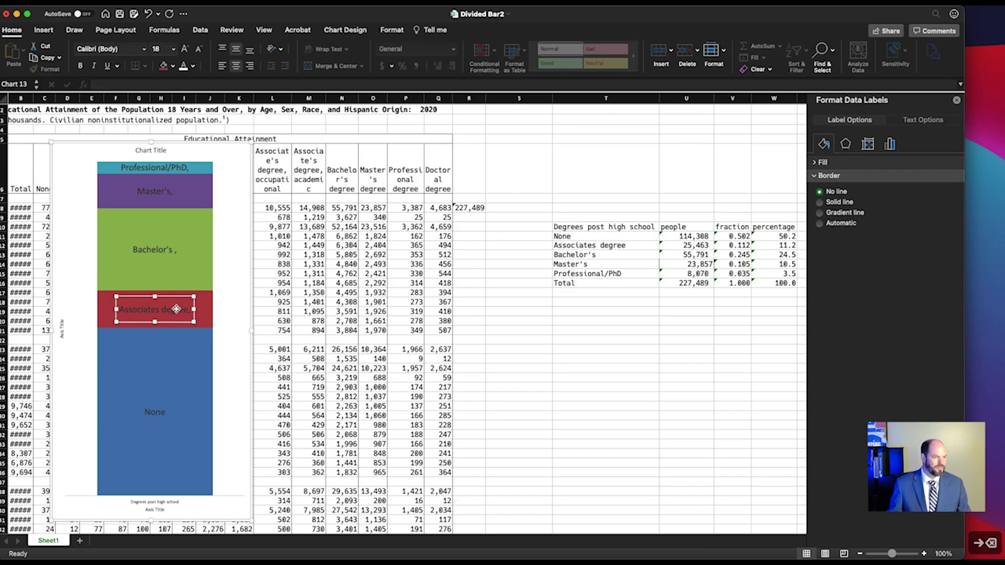
{"action": "left_click", "coordinate": [194, 309]}
{"action": "key", "text": "BackSpace"}
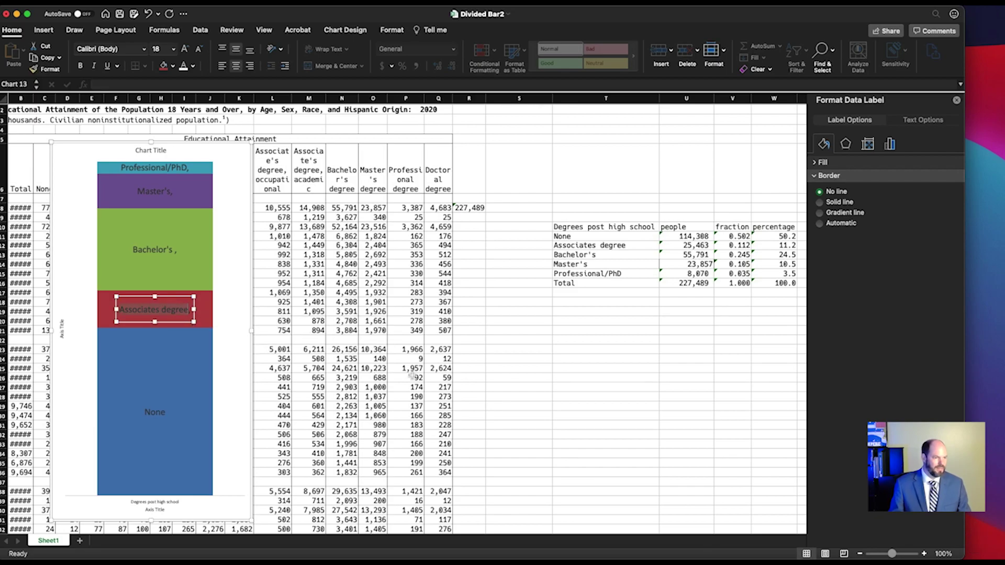
{"action": "key", "text": "BackSpace"}
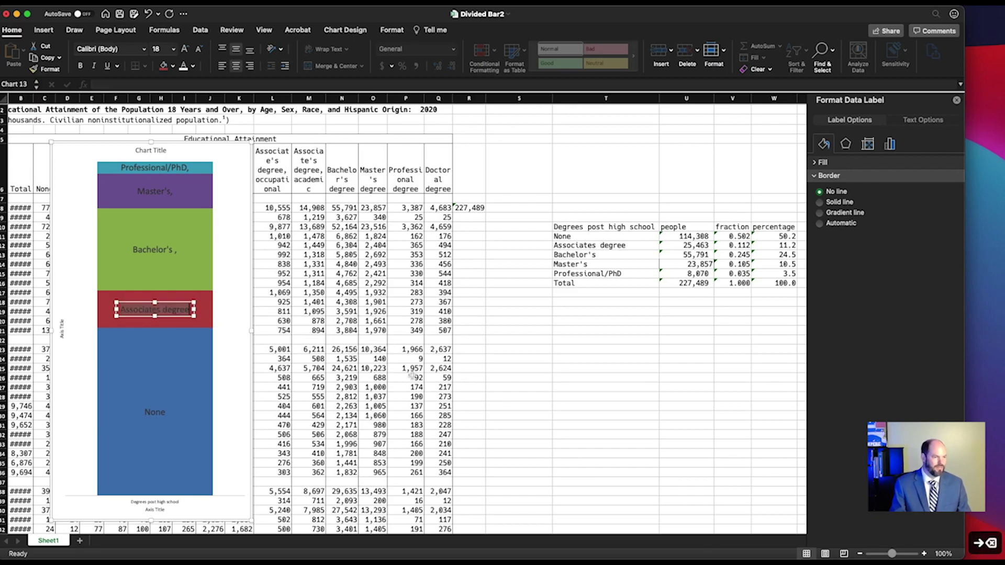
{"action": "left_click", "coordinate": [149, 247]}
{"action": "left_click", "coordinate": [502, 360]}
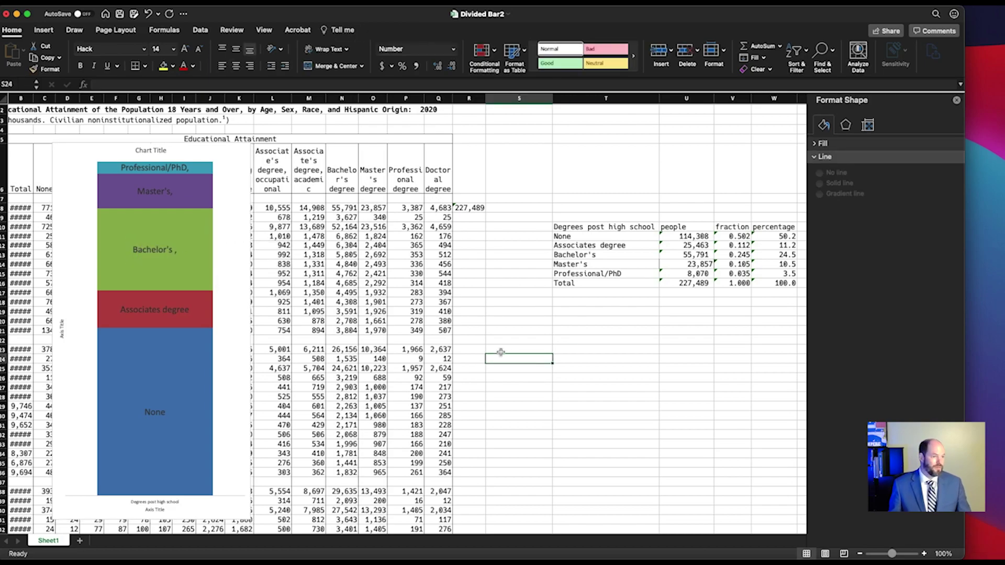
- Title the chart 'Degrees post high school' in 18 pt
{"action": "left_click", "coordinate": [64, 324]}
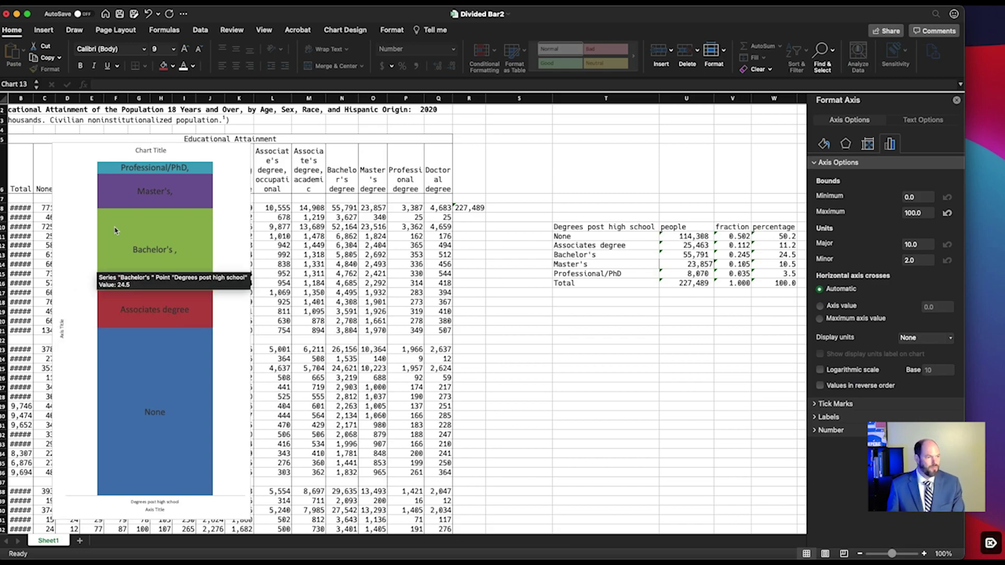
{"action": "left_click", "coordinate": [149, 152]}
{"action": "left_click", "coordinate": [141, 151]}
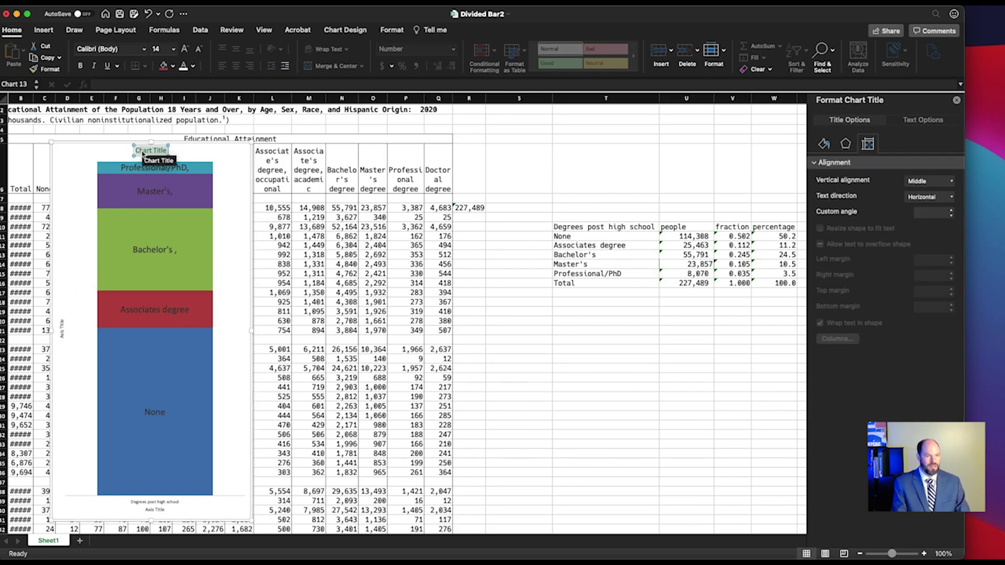
{"action": "type", "text": "Degre3e"}
{"action": "key", "text": "BackSpace"}
{"action": "key", "text": "BackSpace"}
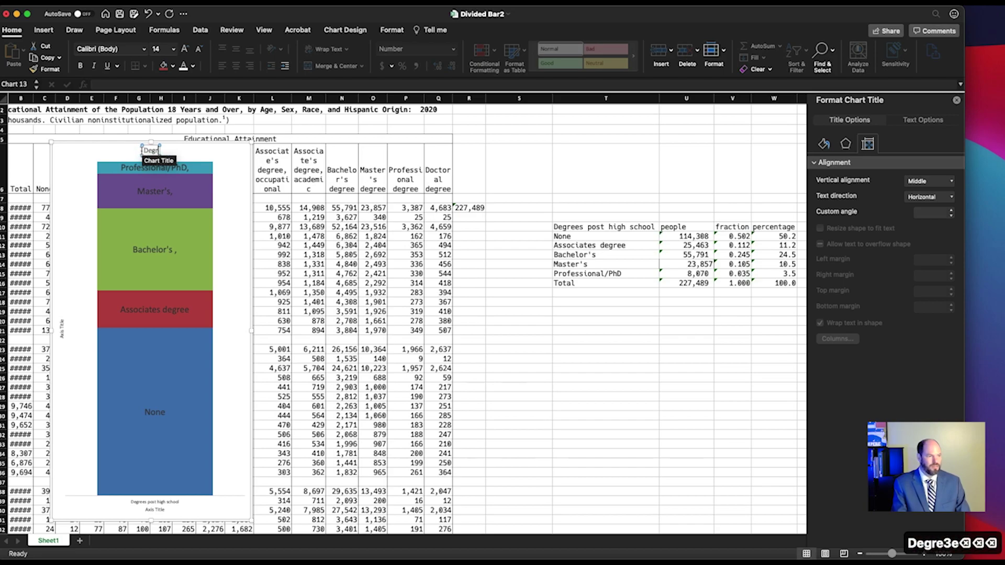
{"action": "type", "text": "ees post high school"}
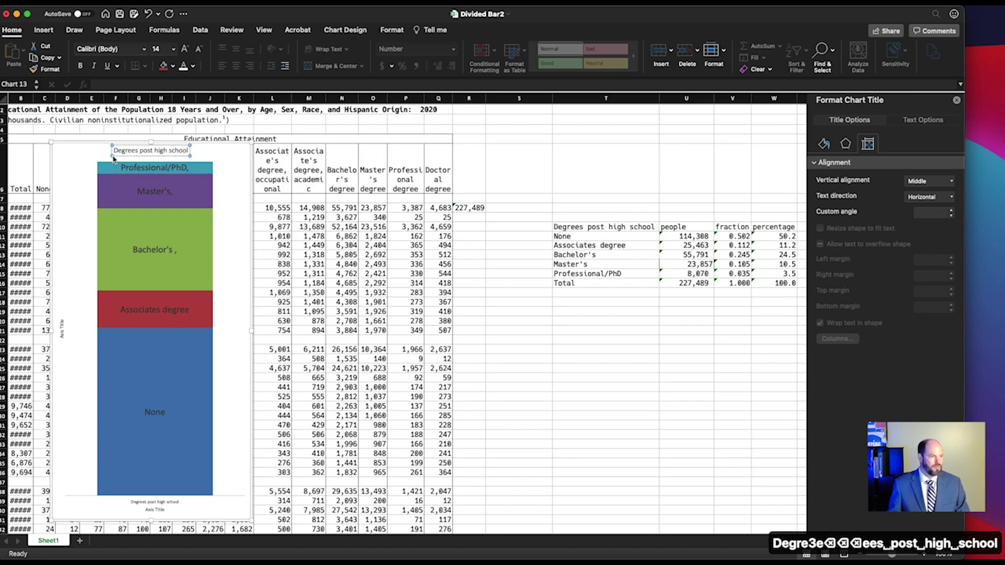
{"action": "left_click", "coordinate": [142, 156]}
{"action": "left_click", "coordinate": [156, 48]}
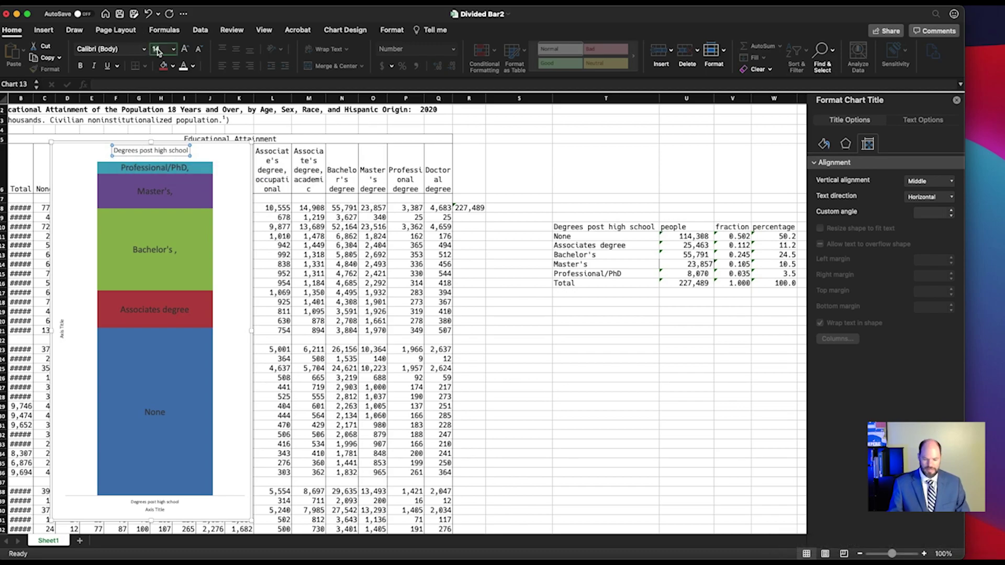
{"action": "type", "text": "18"}
{"action": "key", "text": "Return"}
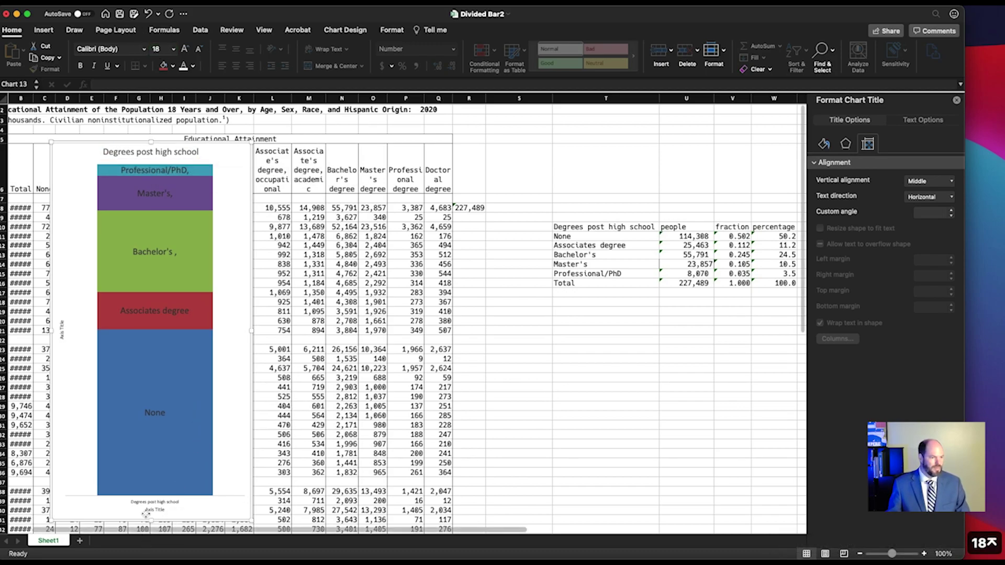
- Delete the horizontal axis labels, the horizontal axis title and the vertical axis title
{"action": "left_click", "coordinate": [149, 509]}
{"action": "left_click", "coordinate": [148, 504]}
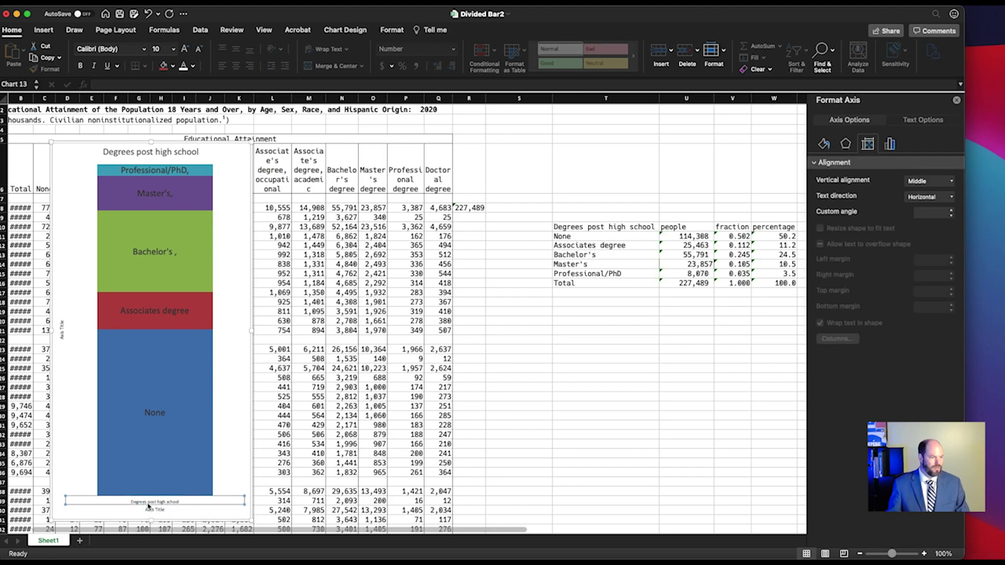
{"action": "key", "text": "Delete"}
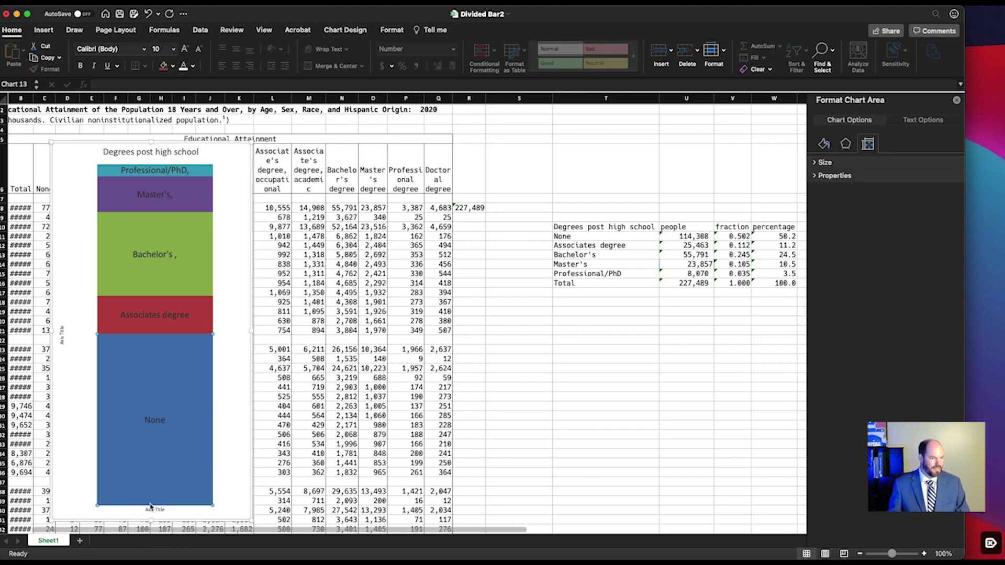
{"action": "left_click", "coordinate": [155, 501]}
{"action": "left_click", "coordinate": [155, 509]}
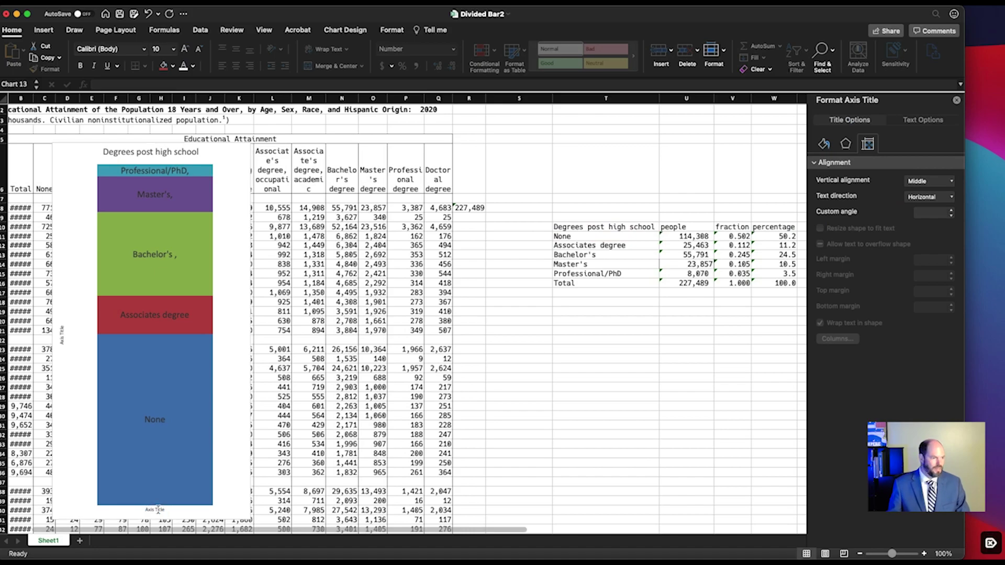
{"action": "key", "text": "Delete"}
{"action": "left_click", "coordinate": [62, 344]}
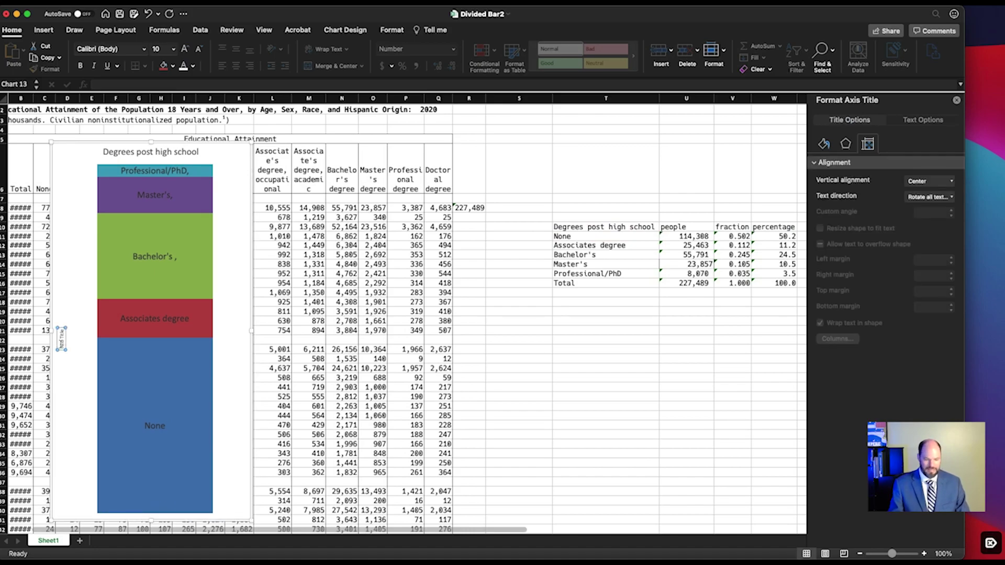
{"action": "key", "text": "Delete"}
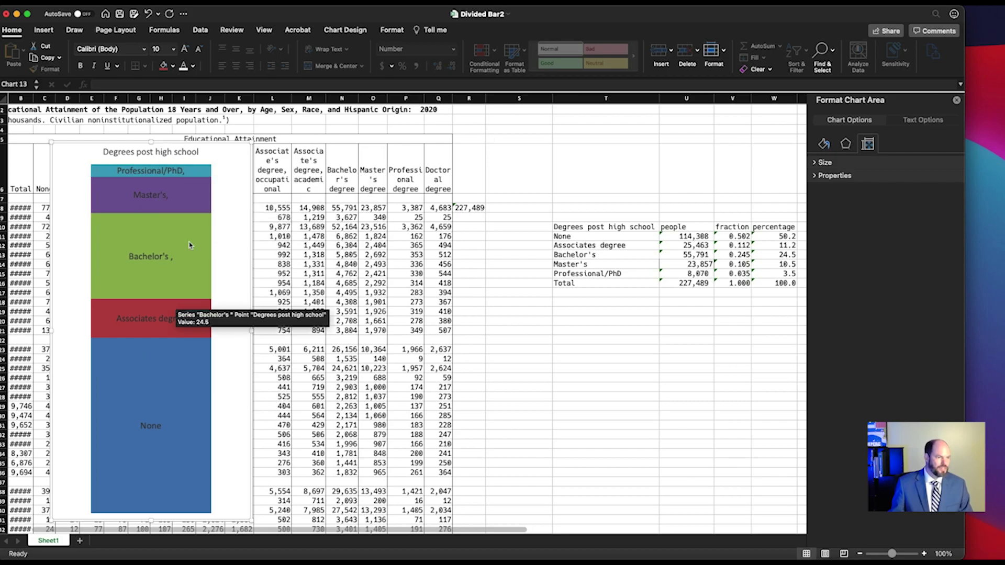
- Remove the trailing comma from the Bachelor's label, undoing an accidental deletion
{"action": "left_click", "coordinate": [158, 262]}
{"action": "left_click", "coordinate": [158, 262]}
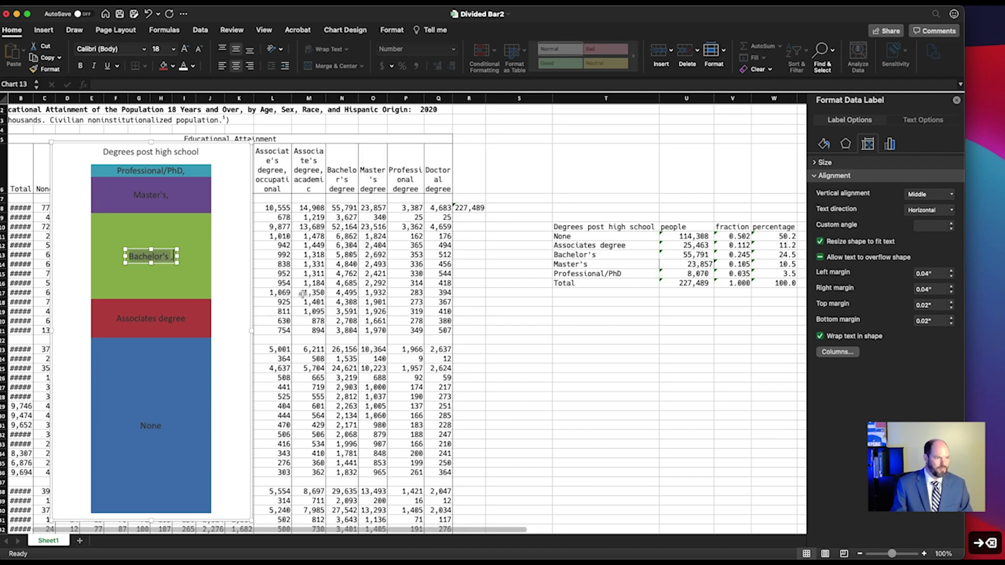
{"action": "key", "text": "BackSpace"}
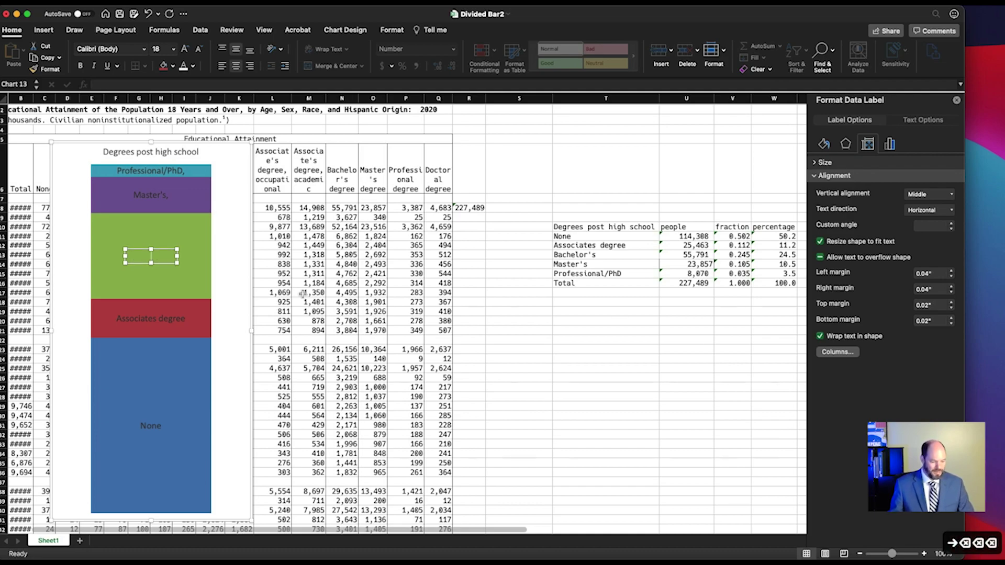
{"action": "key", "text": "super+z"}
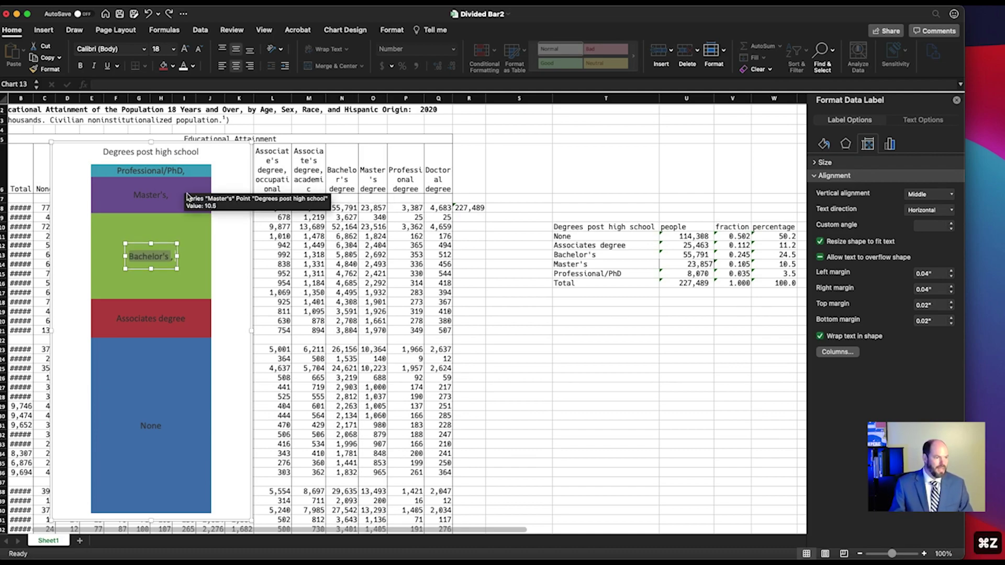
{"action": "key", "text": "BackSpace"}
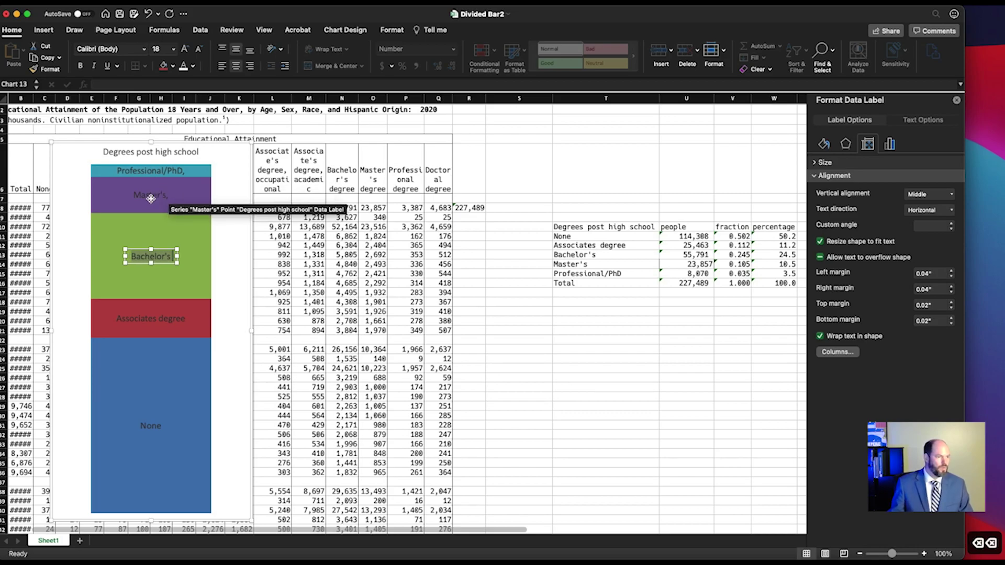
- Remove the trailing commas from the Master's and Professional/PhD labels
{"action": "left_click", "coordinate": [152, 197]}
{"action": "key", "text": "Right"}
{"action": "key", "text": "Right"}
{"action": "key", "text": "Right"}
{"action": "key", "text": "Right"}
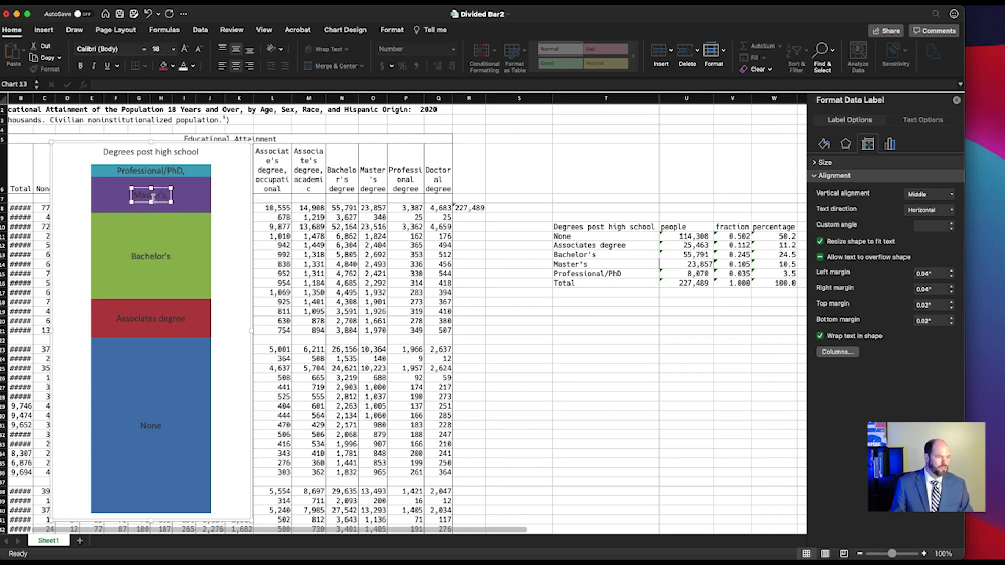
{"action": "double_click", "coordinate": [151, 196]}
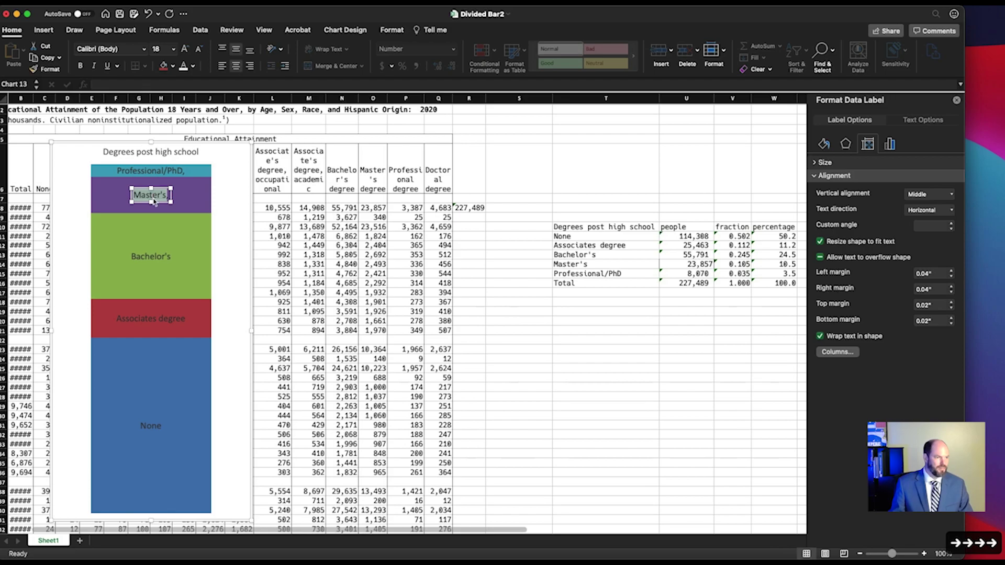
{"action": "key", "text": "Right"}
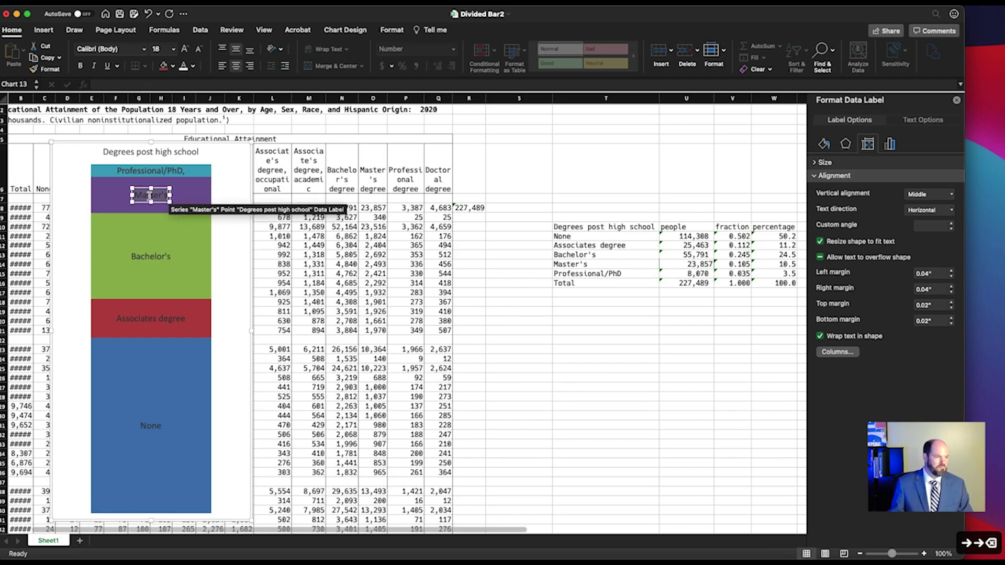
{"action": "left_click", "coordinate": [180, 172]}
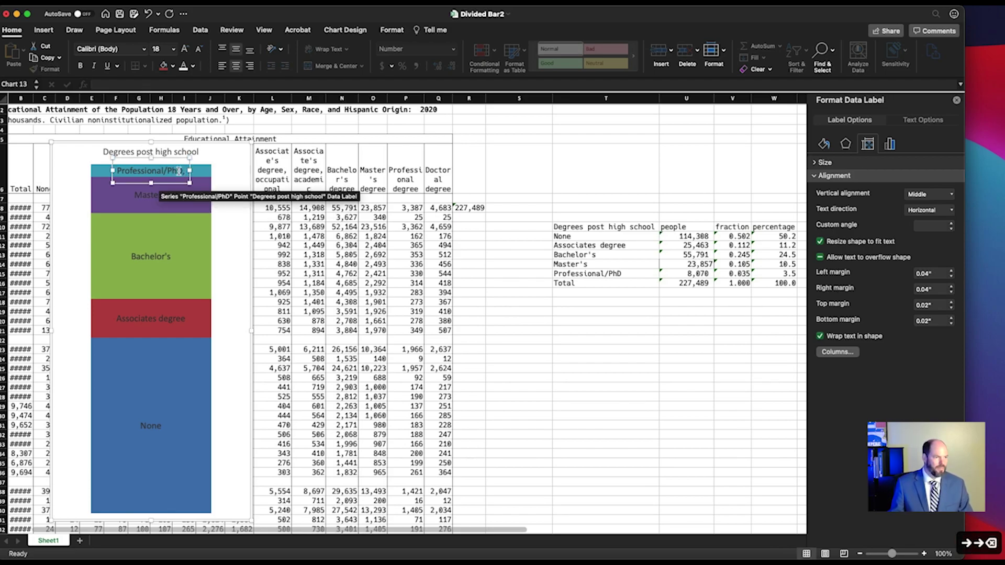
{"action": "left_click", "coordinate": [180, 172]}
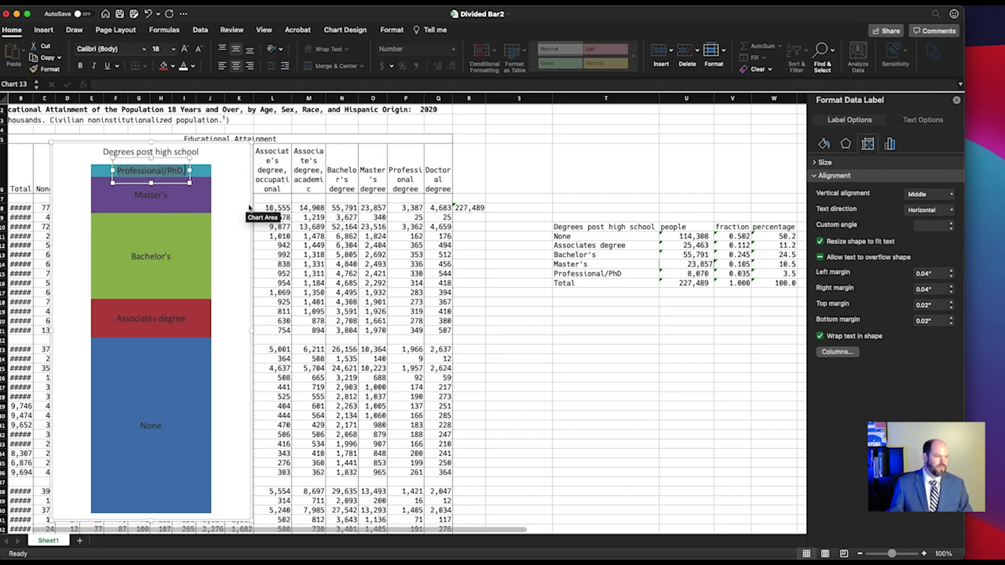
{"action": "key", "text": "BackSpace"}
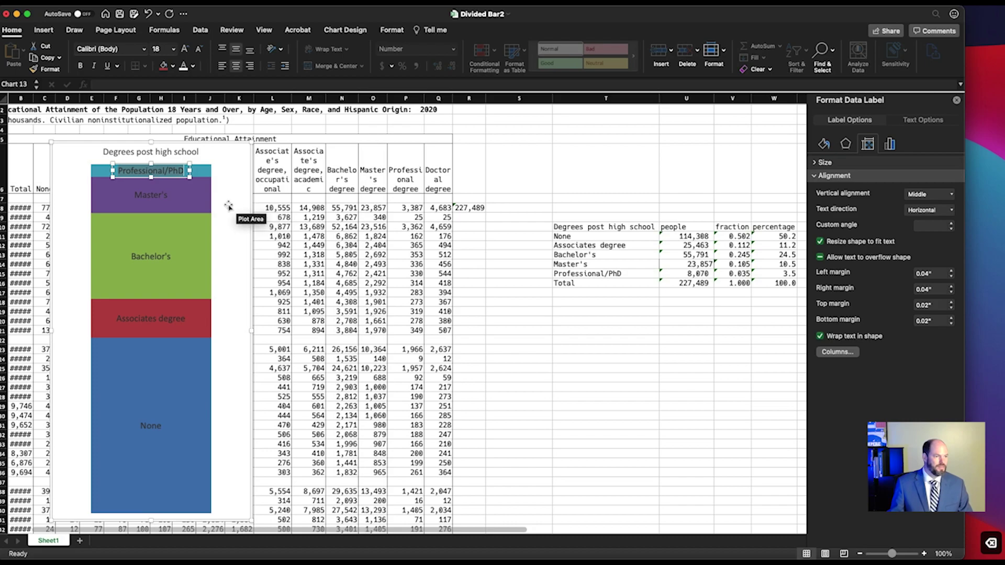
- Fill the Bachelor's segment with standard yellow via Format Data Point's Fill & Line
{"action": "left_click", "coordinate": [195, 252]}
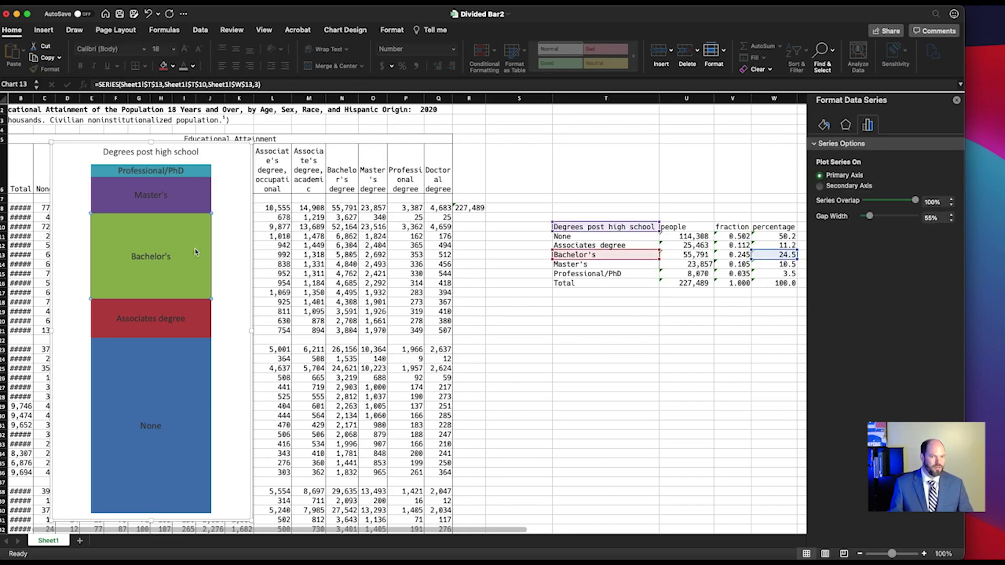
{"action": "left_click", "coordinate": [199, 235]}
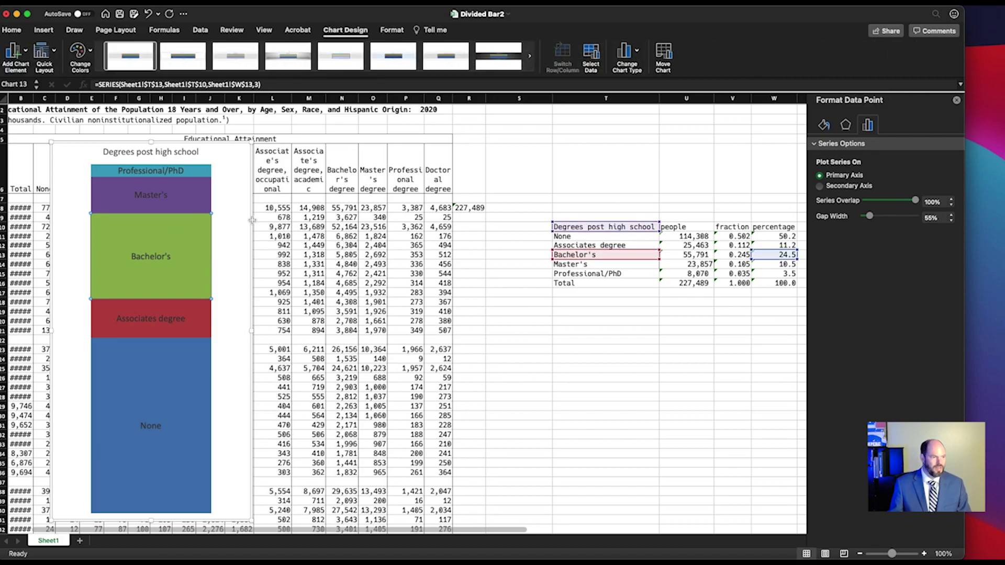
{"action": "left_click", "coordinate": [172, 238]}
{"action": "left_click", "coordinate": [172, 238]}
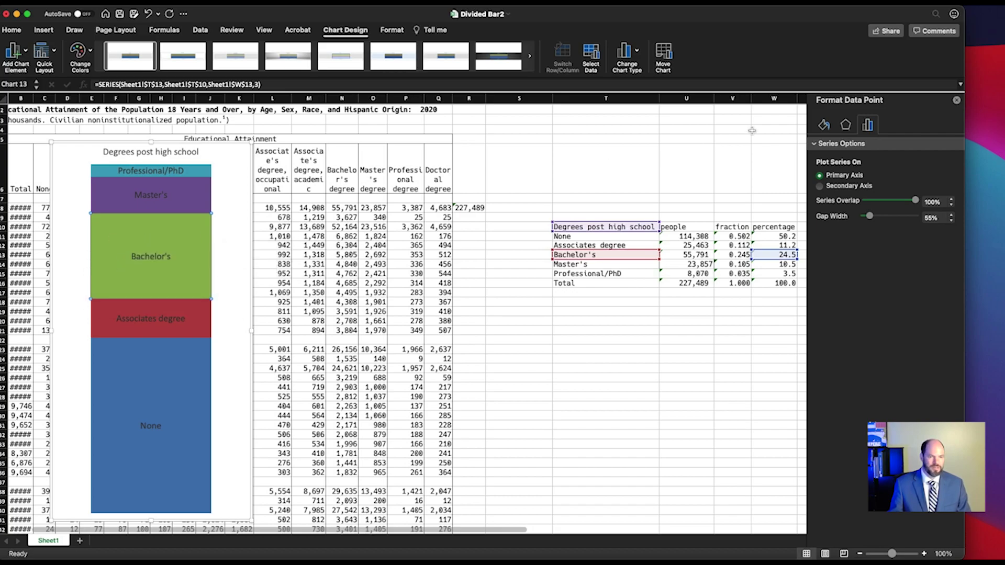
{"action": "left_click", "coordinate": [826, 127]}
{"action": "left_click", "coordinate": [829, 145]}
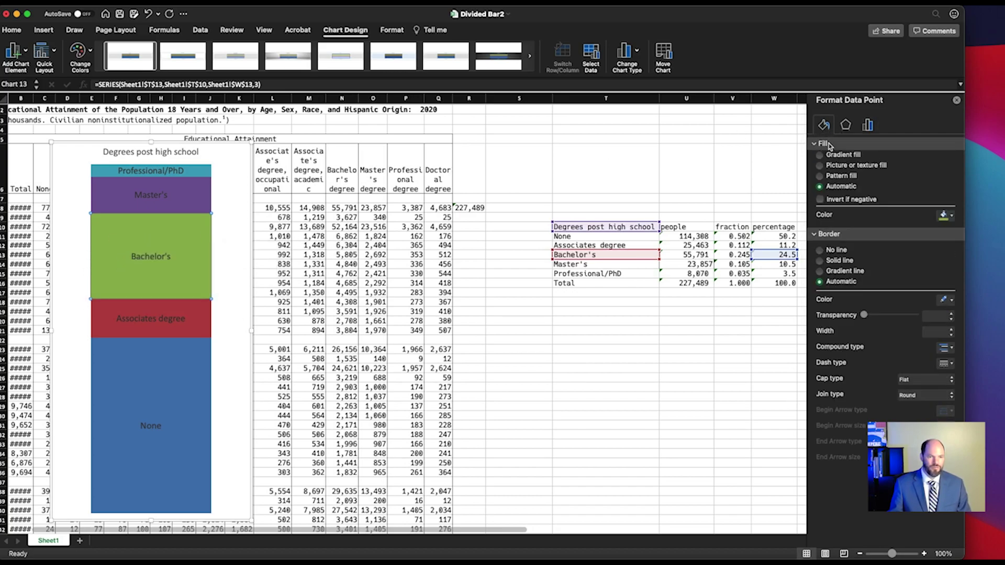
{"action": "left_click", "coordinate": [952, 242]}
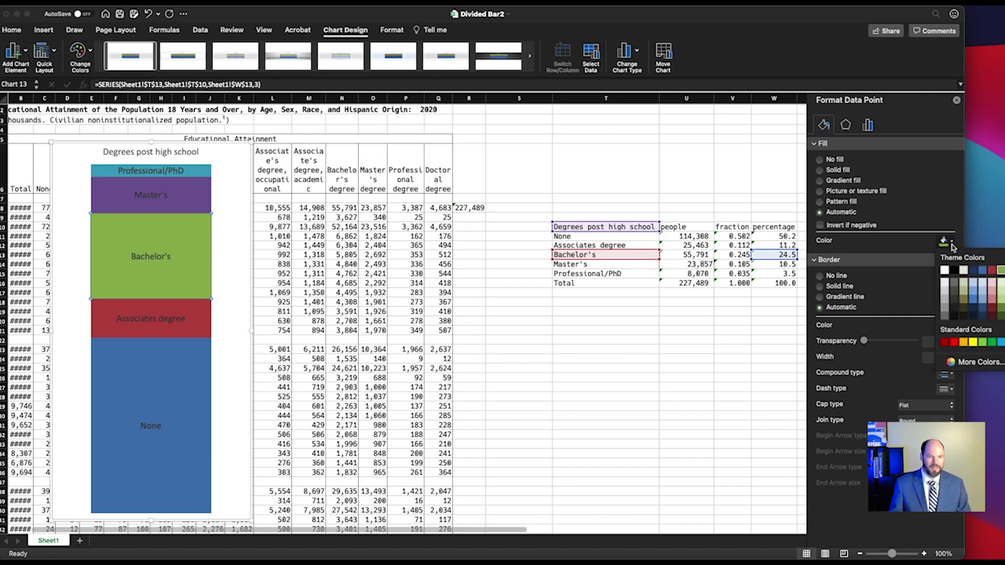
{"action": "left_click", "coordinate": [955, 343]}
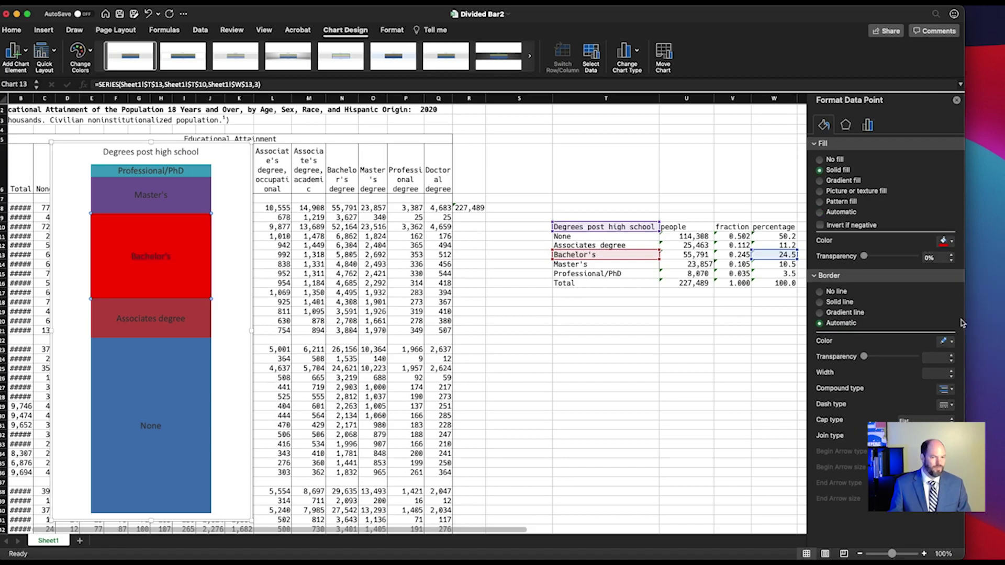
{"action": "left_click", "coordinate": [951, 243]}
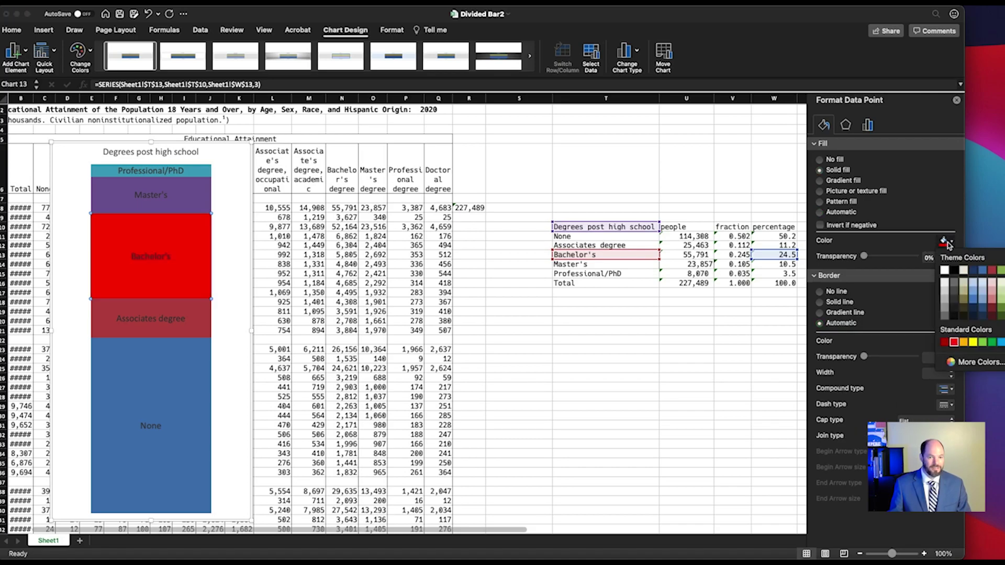
{"action": "left_click", "coordinate": [973, 343]}
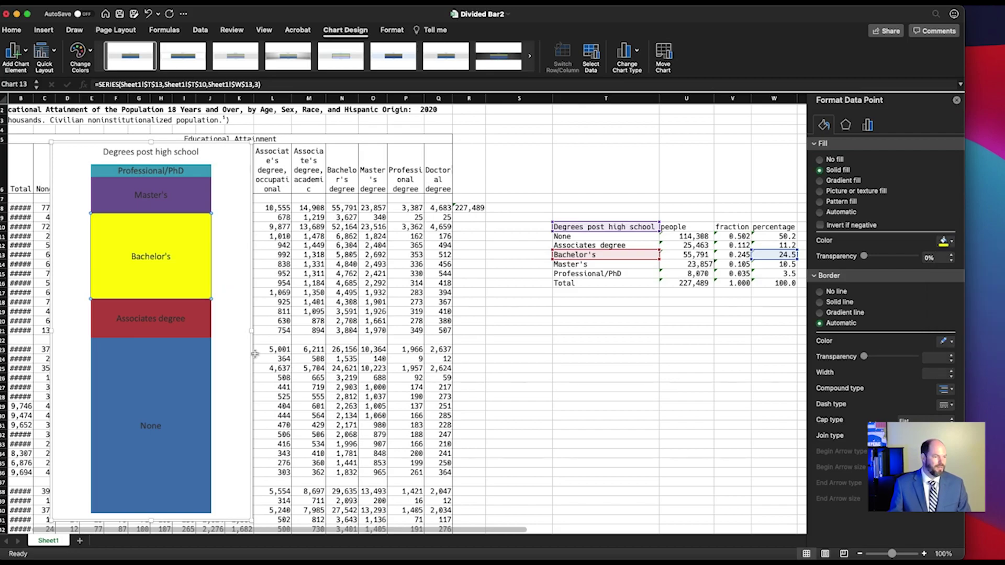
{"action": "left_click", "coordinate": [255, 354]}
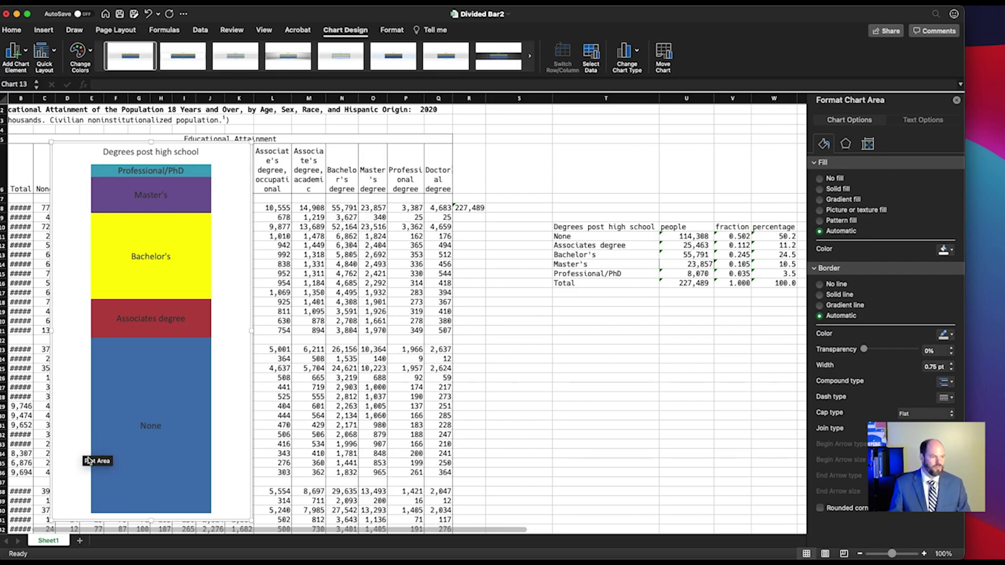
- Bring up the Format Plot Area settings from the plot area's context menu
{"action": "right_click", "coordinate": [74, 230]}
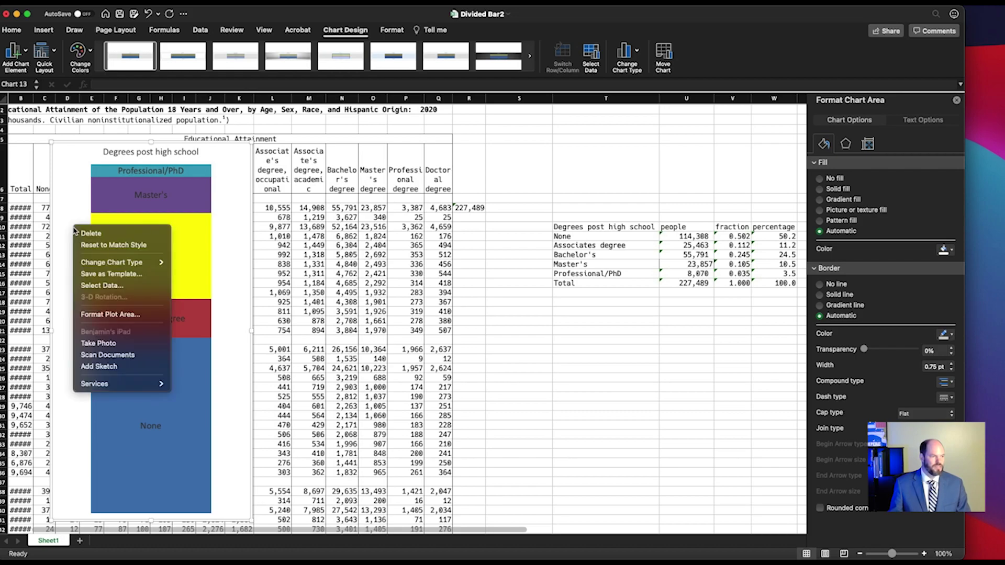
{"action": "mouse_move", "coordinate": [90, 264]}
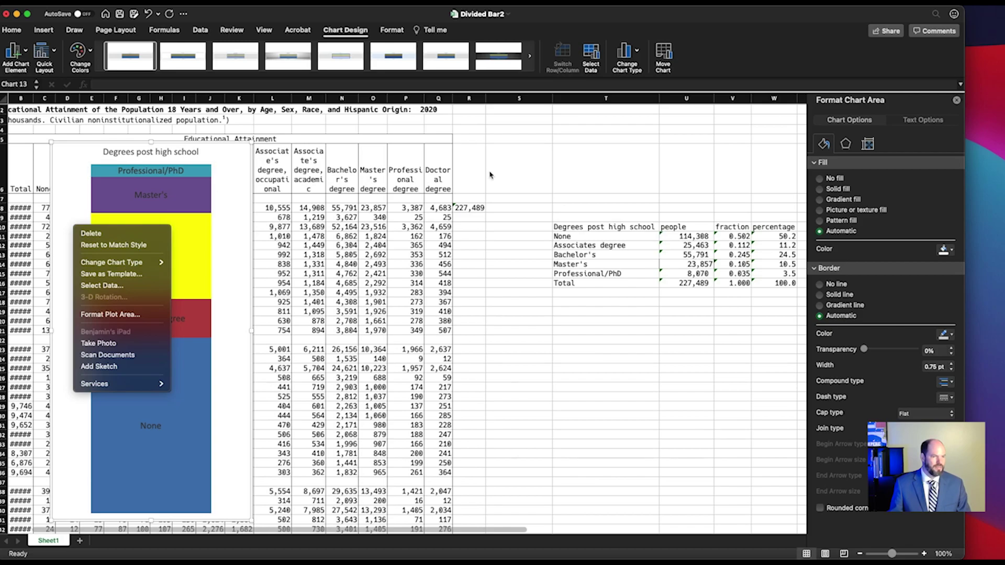
{"action": "left_click", "coordinate": [110, 314]}
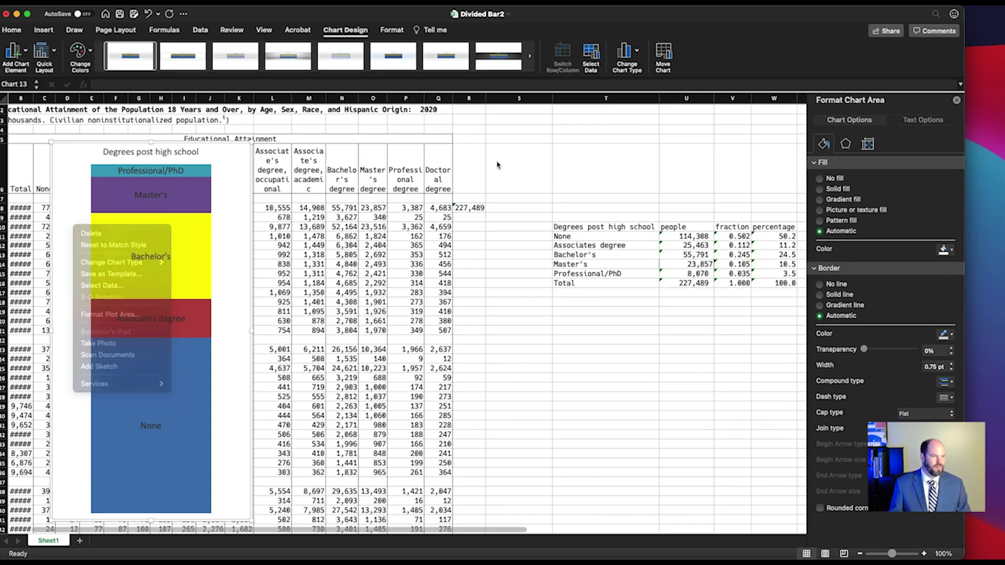
- Save the chart as the PNG picture 'StackedBar' on the Desktop
{"action": "right_click", "coordinate": [227, 146]}
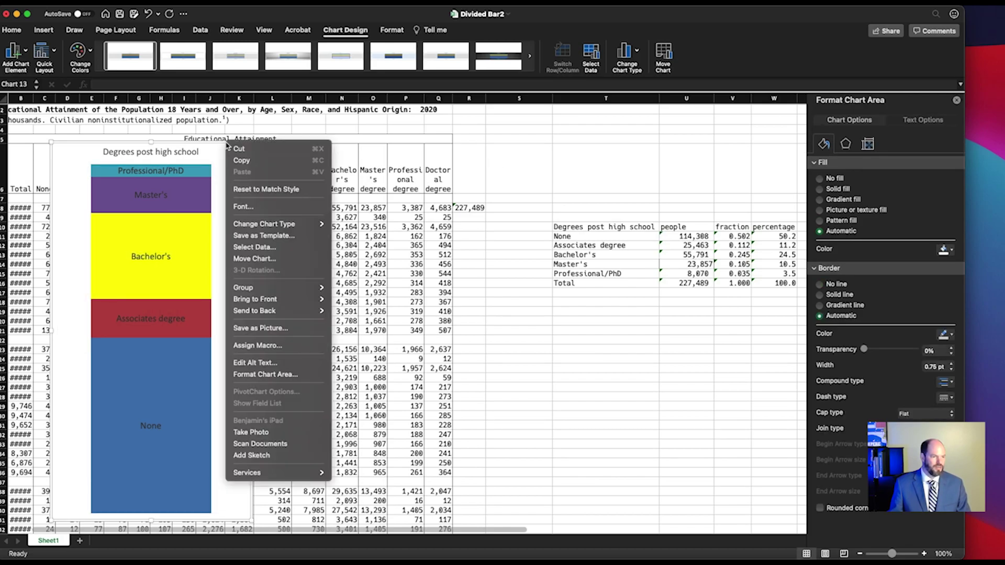
{"action": "left_click", "coordinate": [270, 328]}
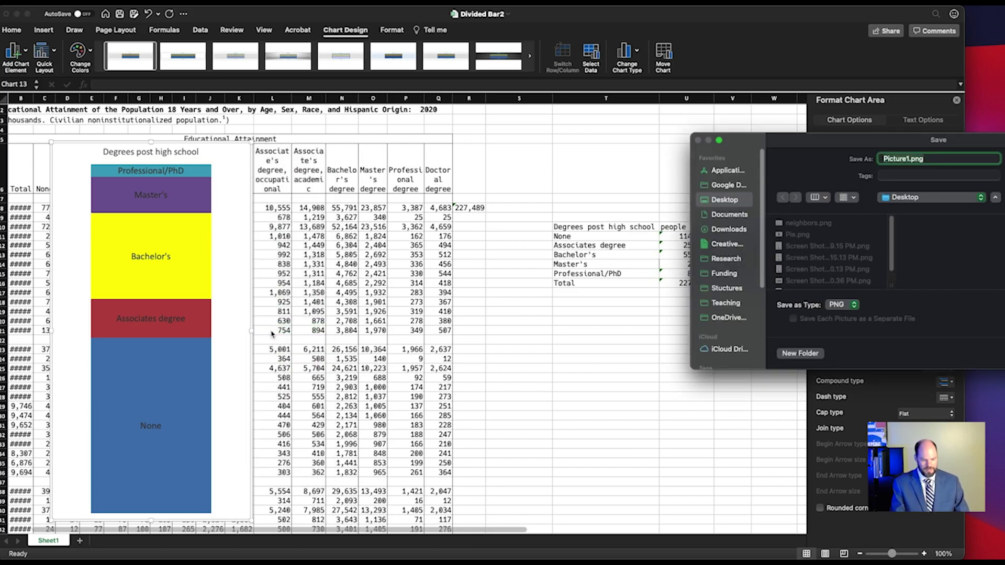
{"action": "type", "text": "B"}
{"action": "key", "text": "BackSpace"}
{"action": "type", "text": "Stacke"}
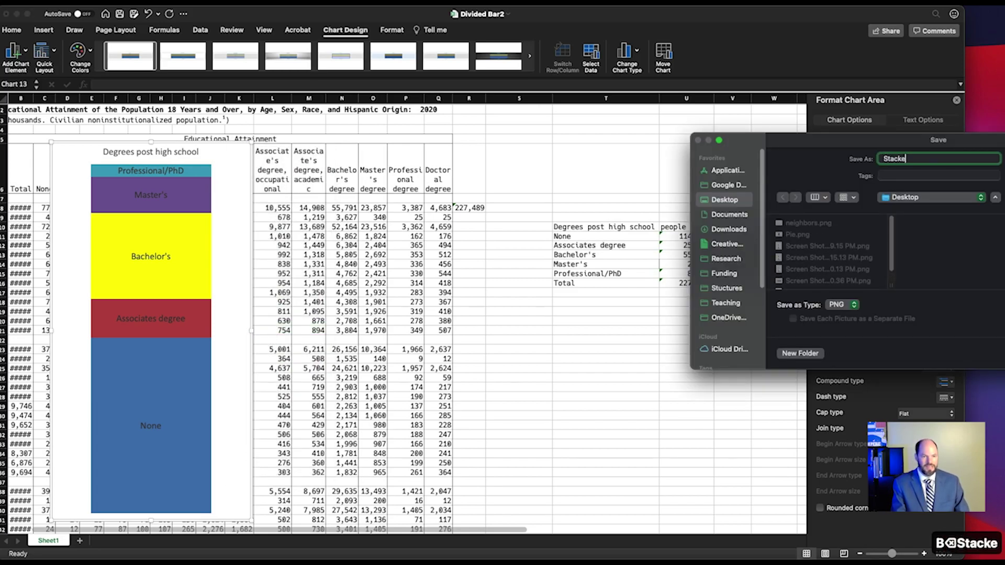
{"action": "type", "text": "dBar"}
{"action": "key", "text": "Return"}
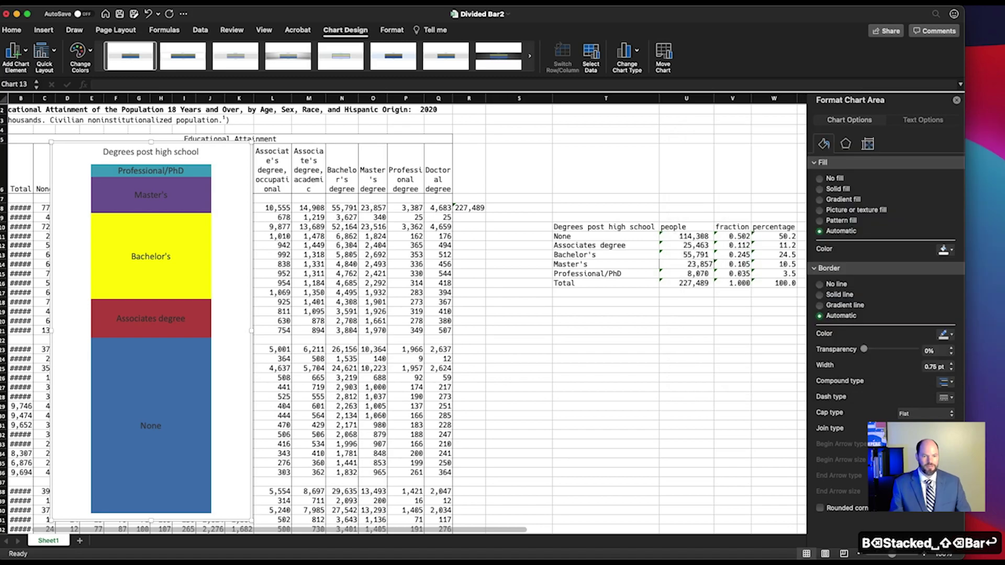